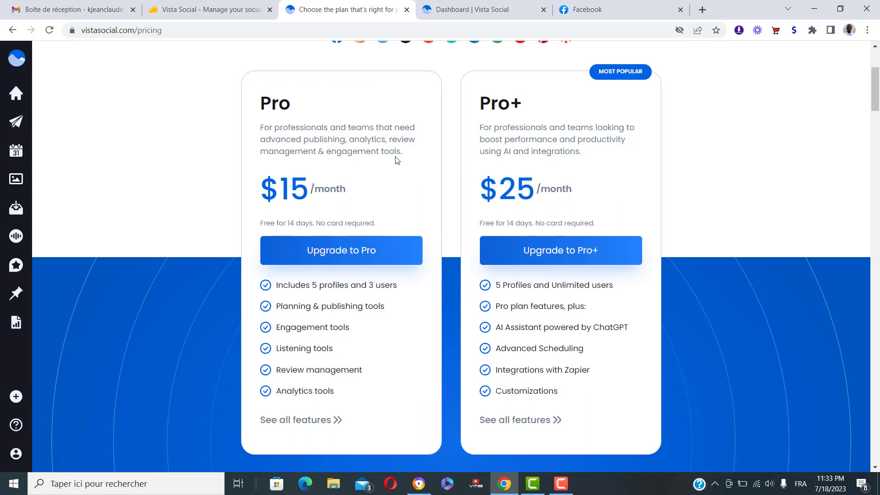
- Switch to the AppSumo page for Vista Social and review the lifetime deal's license tiers and plan details
{"action": "left_click", "coordinate": [215, 3]}
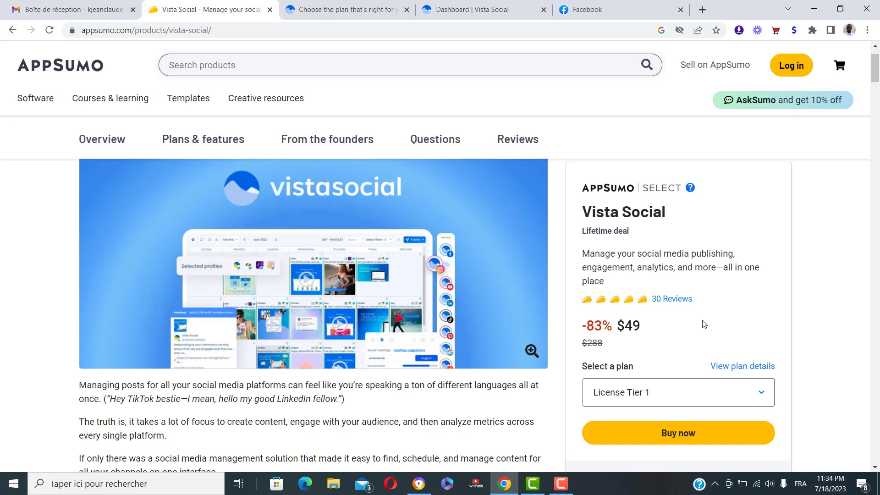
{"action": "left_click", "coordinate": [734, 366]}
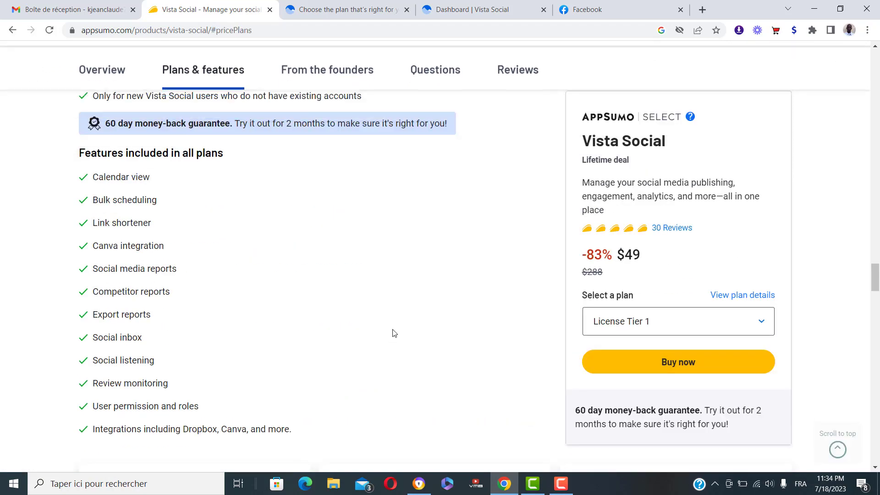
{"action": "scroll", "coordinate": [394, 327], "scroll_direction": "up", "scroll_amount": 3}
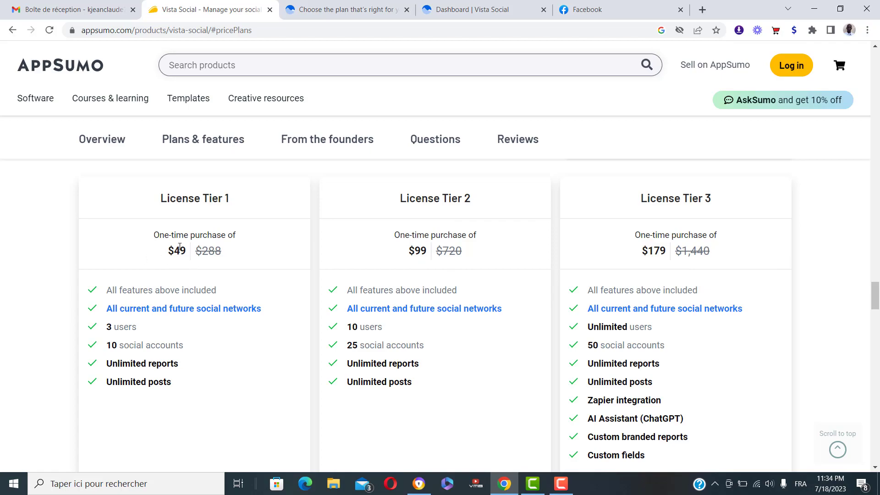
{"action": "scroll", "coordinate": [497, 254], "scroll_direction": "up", "scroll_amount": 15}
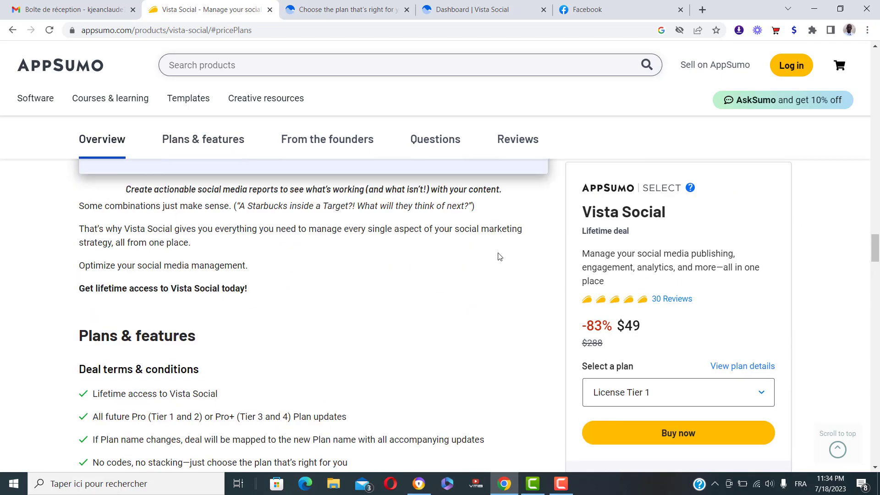
{"action": "scroll", "coordinate": [499, 253], "scroll_direction": "up", "scroll_amount": 20}
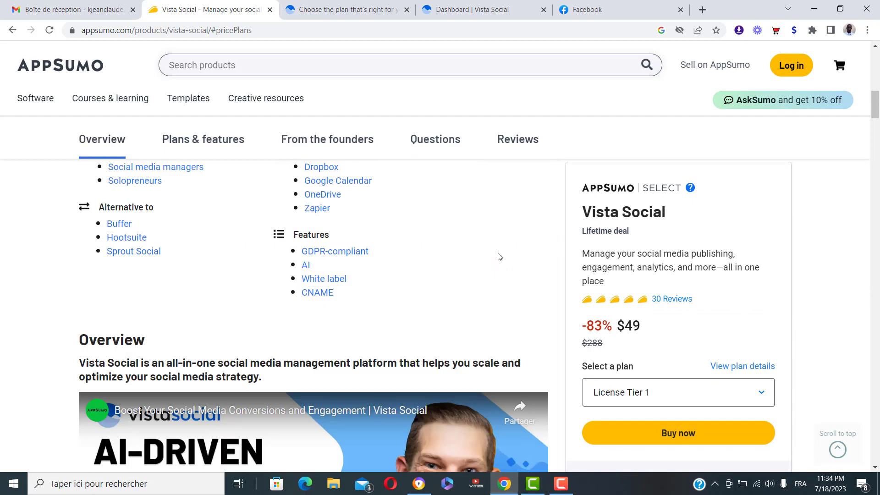
{"action": "scroll", "coordinate": [499, 257], "scroll_direction": "up", "scroll_amount": 3}
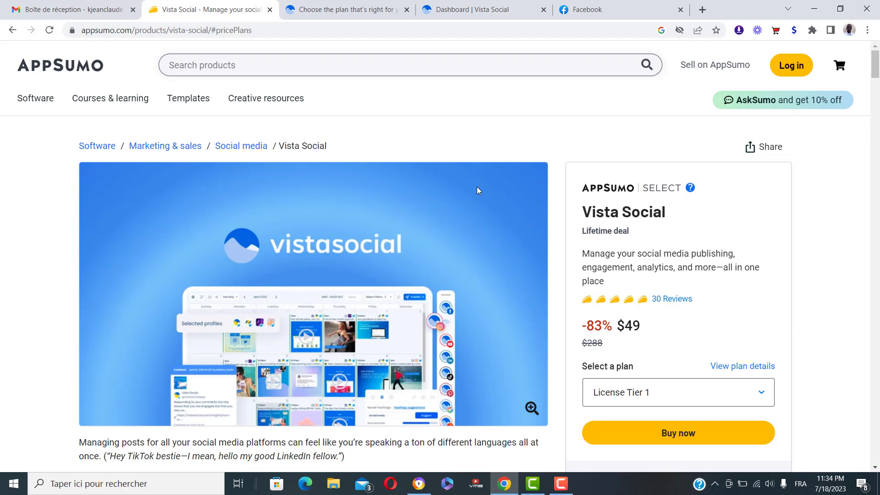
- Switch to the Vista Social dashboard to view the available profile groups, and check the open Facebook page before returning
{"action": "left_click", "coordinate": [466, 6]}
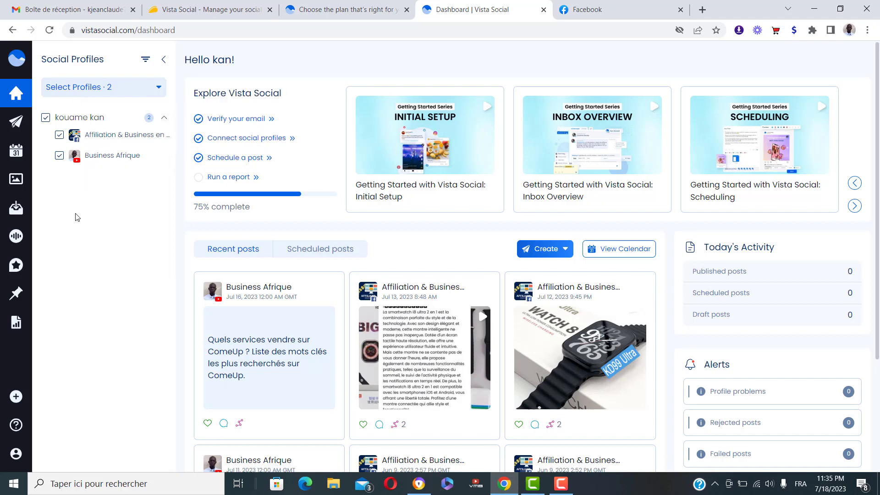
{"action": "left_click", "coordinate": [158, 92]}
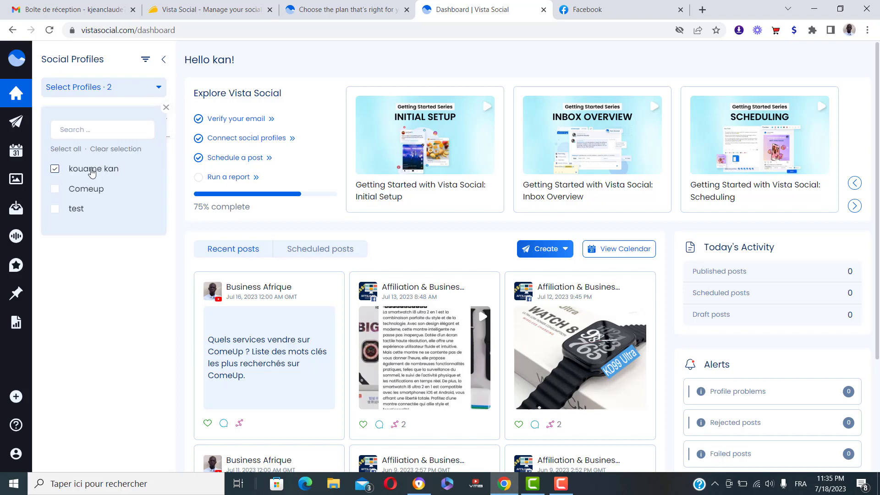
{"action": "left_click", "coordinate": [97, 301]}
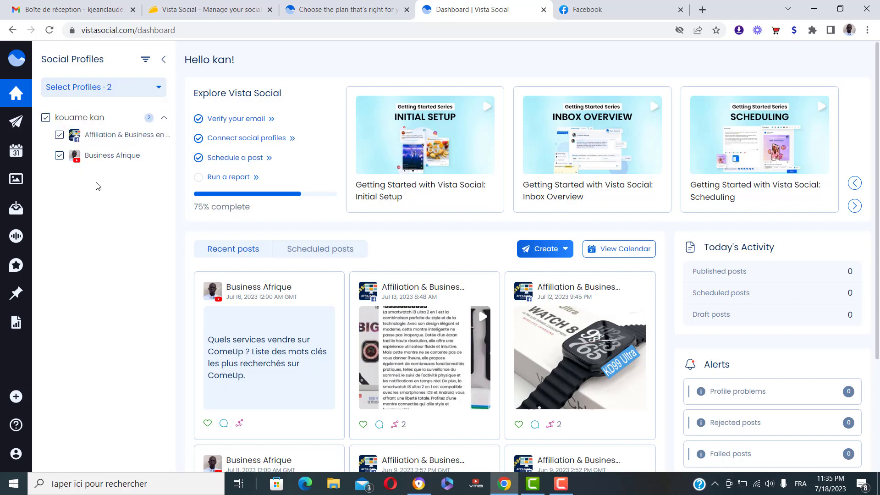
{"action": "left_click", "coordinate": [158, 88]}
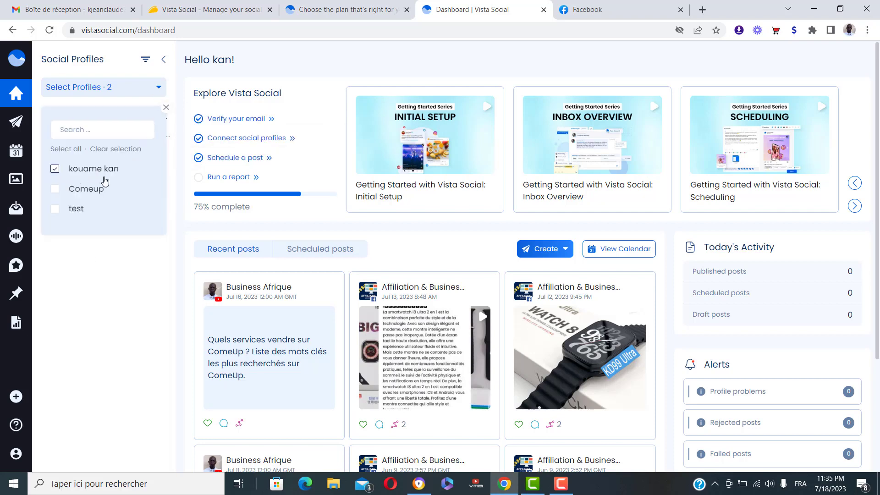
{"action": "left_click", "coordinate": [98, 249]}
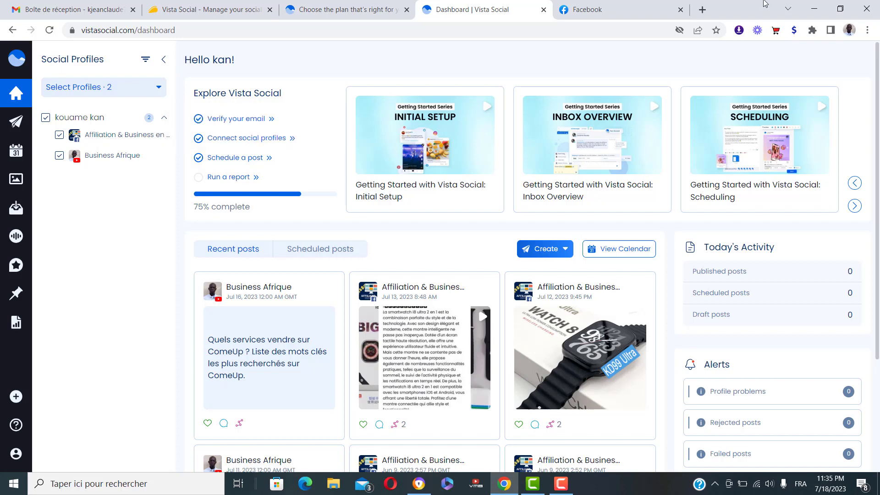
{"action": "left_click", "coordinate": [631, 7]}
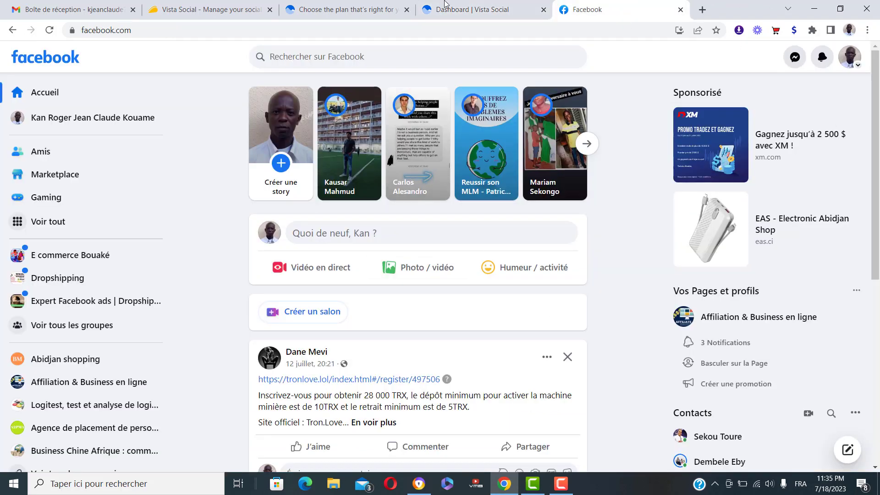
{"action": "left_click", "coordinate": [452, 7]}
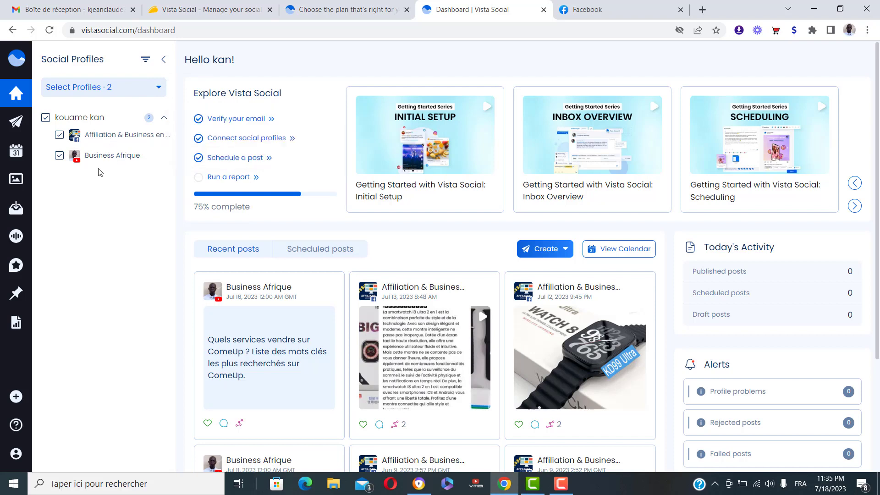
- Change the profile group shown on the dashboard to Comeup
{"action": "left_click", "coordinate": [158, 90]}
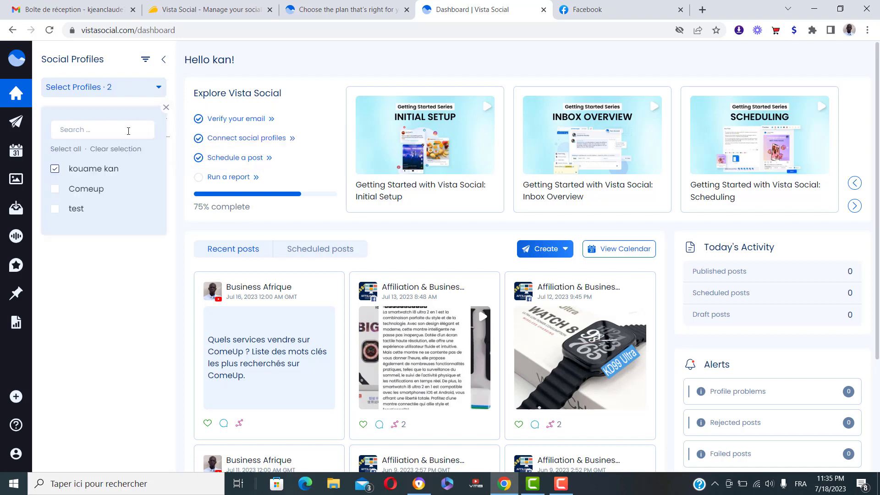
{"action": "left_click", "coordinate": [54, 192]}
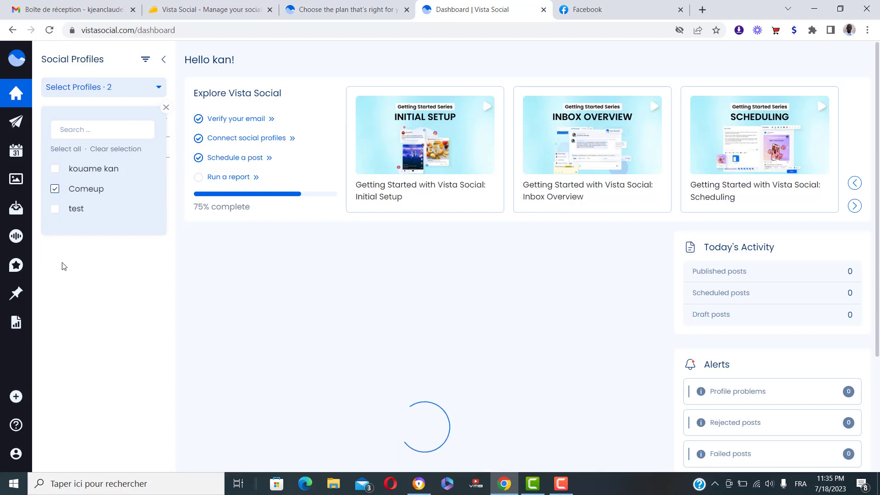
{"action": "left_click", "coordinate": [95, 270]}
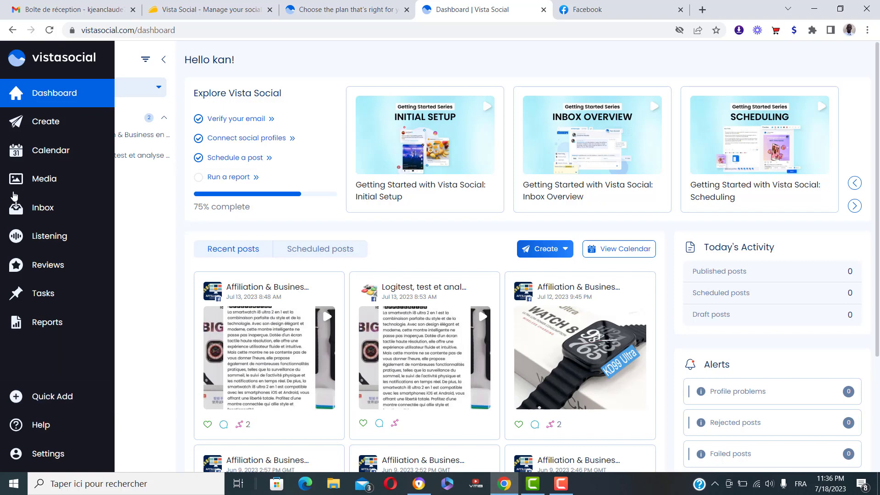
- Start adding a new profile group and set its type to Brand
{"action": "mouse_move", "coordinate": [13, 132]}
{"action": "left_click", "coordinate": [46, 402]}
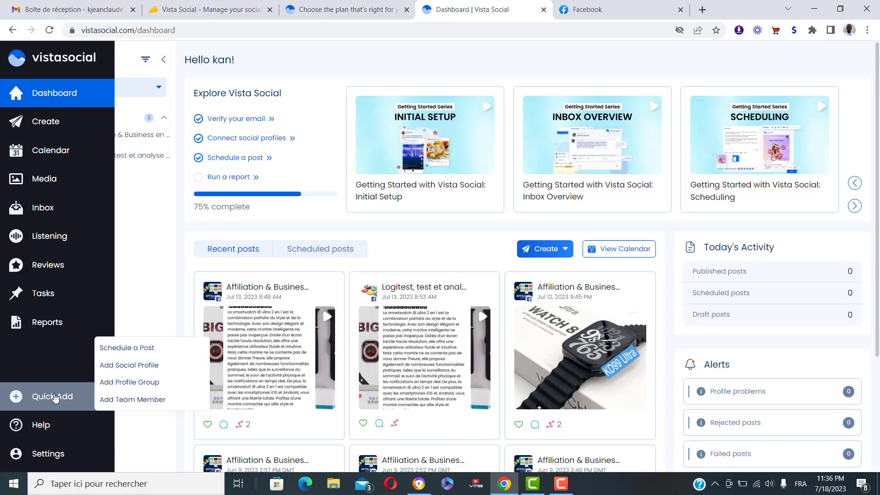
{"action": "left_click", "coordinate": [146, 383]}
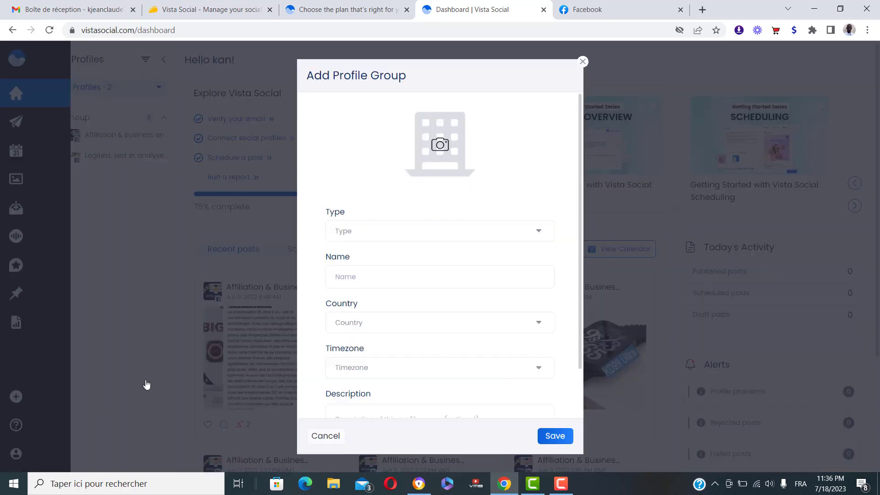
{"action": "left_click", "coordinate": [432, 237]}
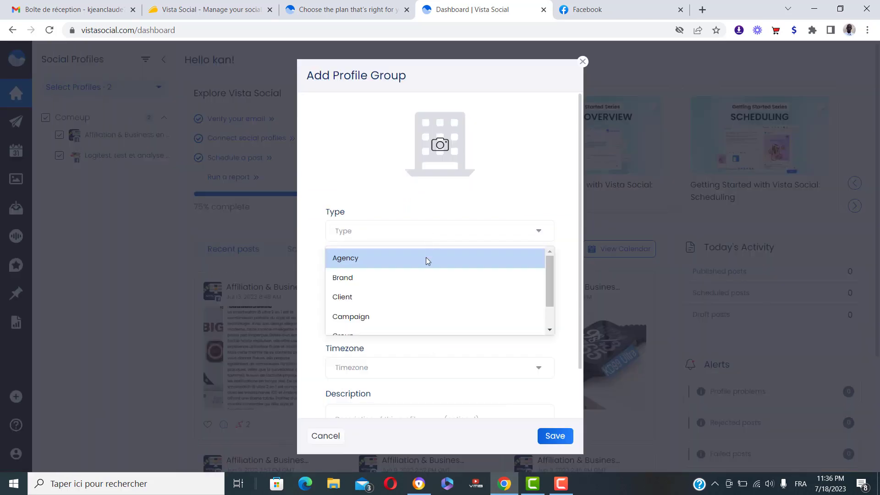
{"action": "scroll", "coordinate": [413, 261], "scroll_direction": "down", "scroll_amount": 1}
{"action": "scroll", "coordinate": [413, 302], "scroll_direction": "up", "scroll_amount": 1}
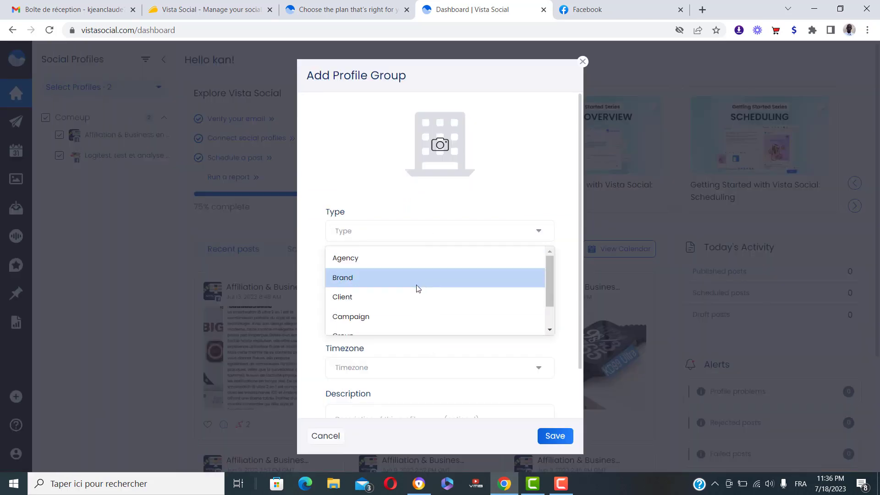
{"action": "left_click", "coordinate": [348, 277]}
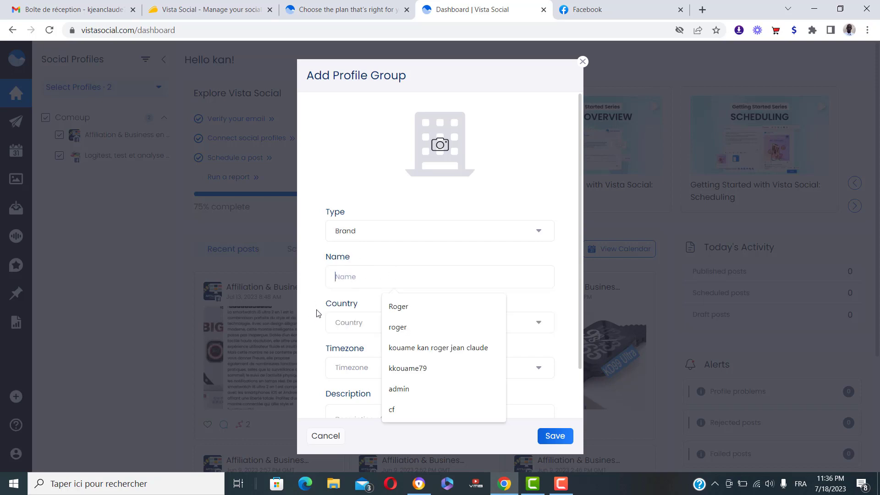
- Examine the name, country, timezone and description fields of the new profile group and close the form without saving
{"action": "left_click_drag", "start_coordinate": [316, 310], "coordinate": [379, 317]}
{"action": "left_click", "coordinate": [403, 327]}
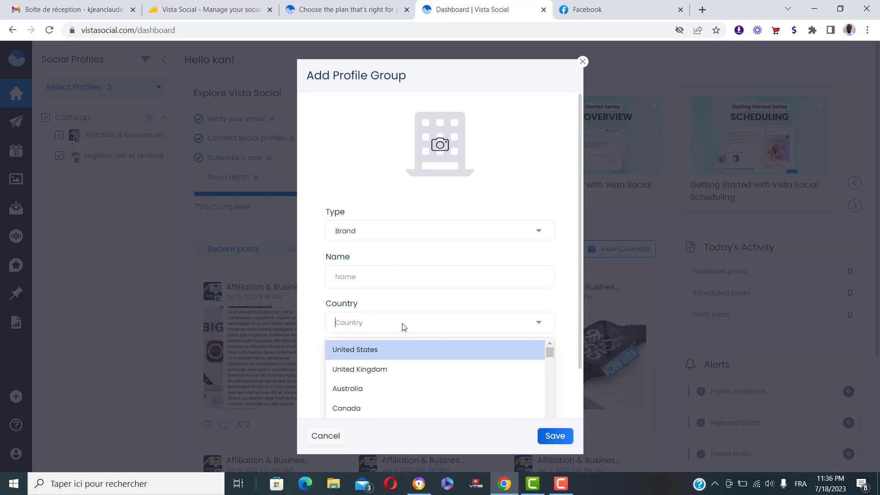
{"action": "left_click", "coordinate": [312, 315]}
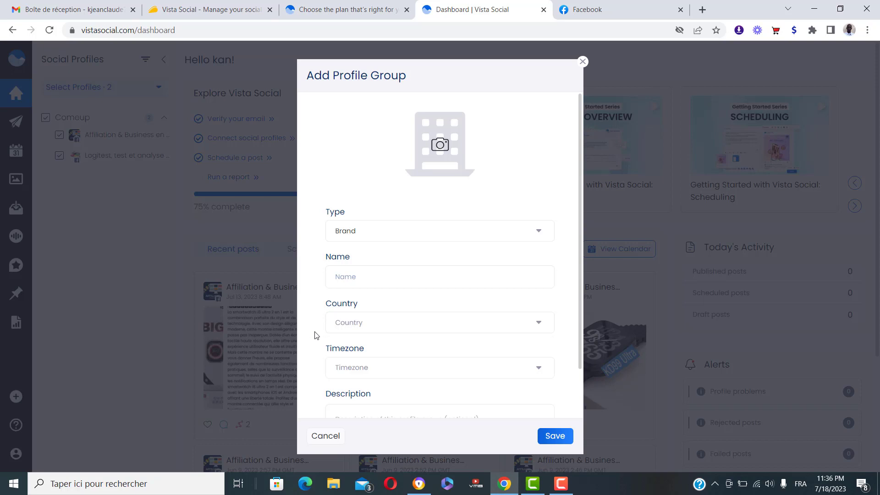
{"action": "left_click", "coordinate": [416, 376]}
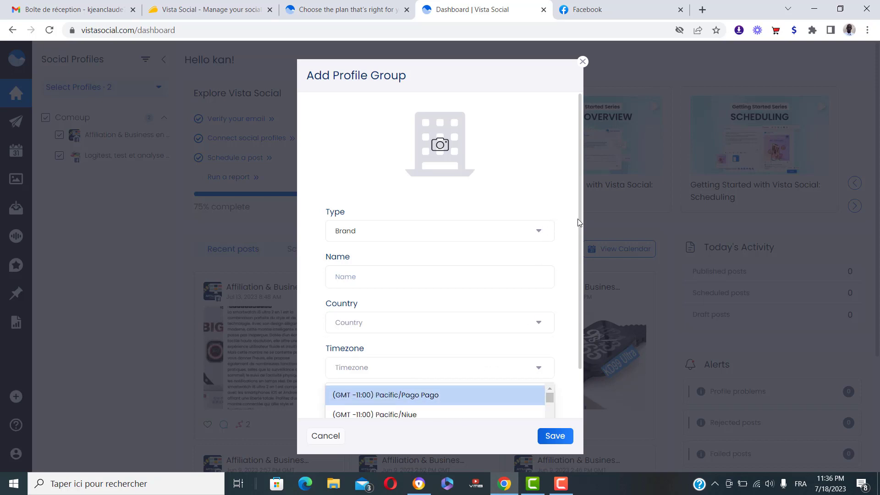
{"action": "left_click_drag", "start_coordinate": [577, 234], "coordinate": [579, 308]}
{"action": "scroll", "coordinate": [463, 367], "scroll_direction": "down", "scroll_amount": 4}
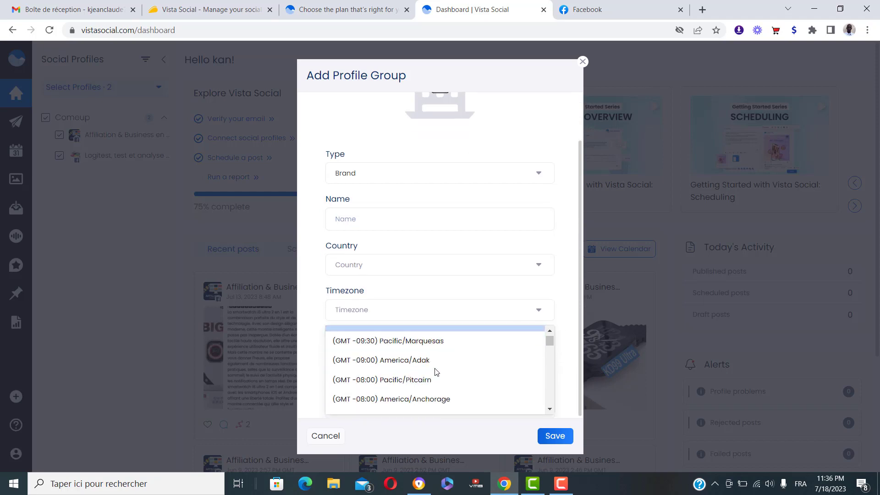
{"action": "left_click", "coordinate": [319, 361]}
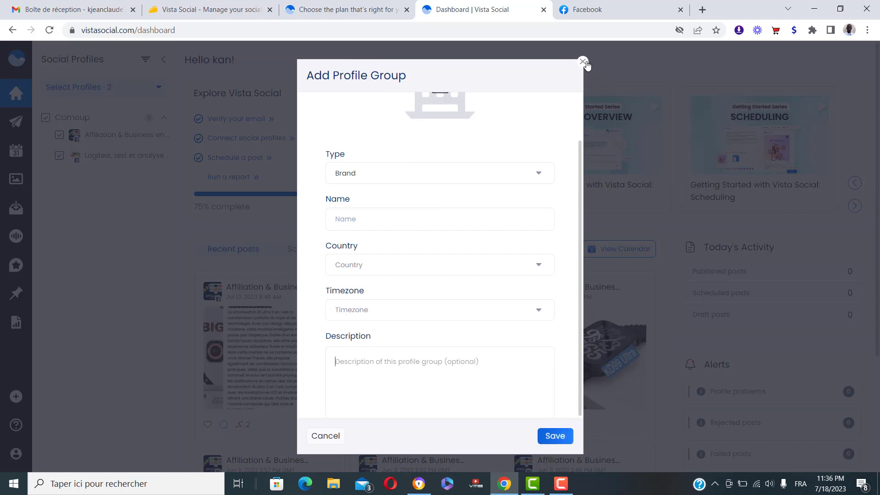
{"action": "left_click", "coordinate": [583, 62]}
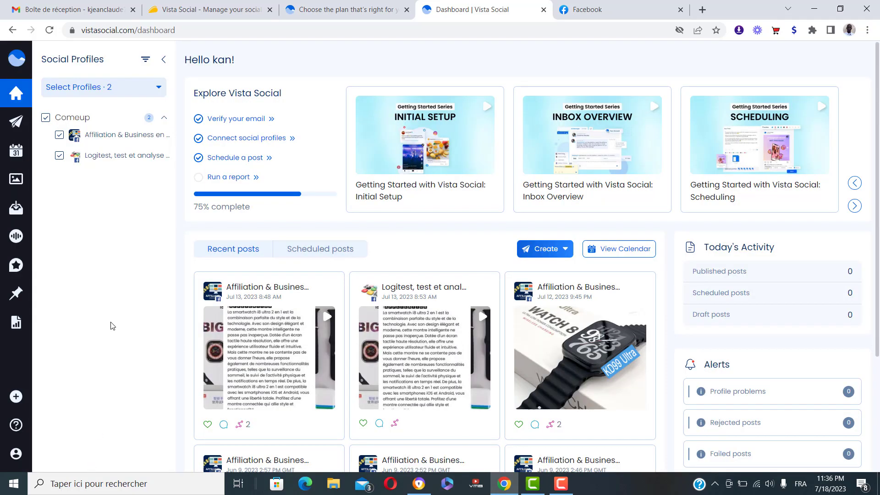
- Start adding a social profile, choose the Comeup group as its destination and continue to the social network selection
{"action": "mouse_move", "coordinate": [15, 397]}
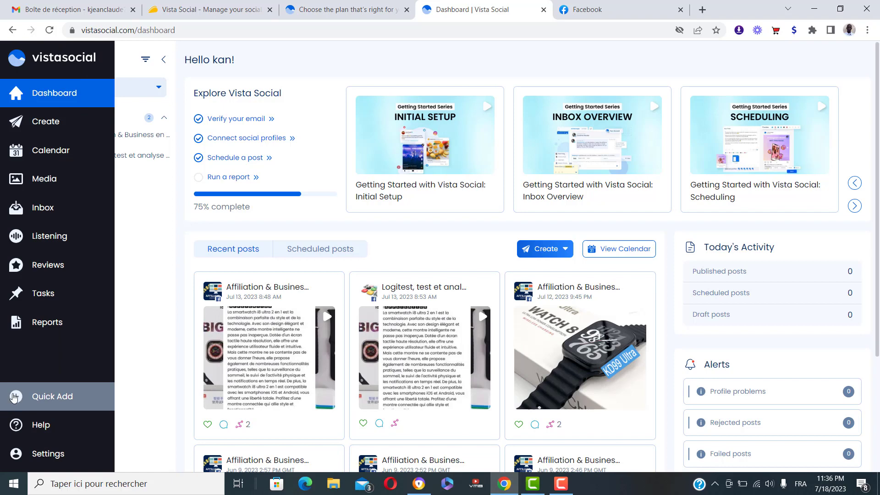
{"action": "left_click", "coordinate": [14, 397]}
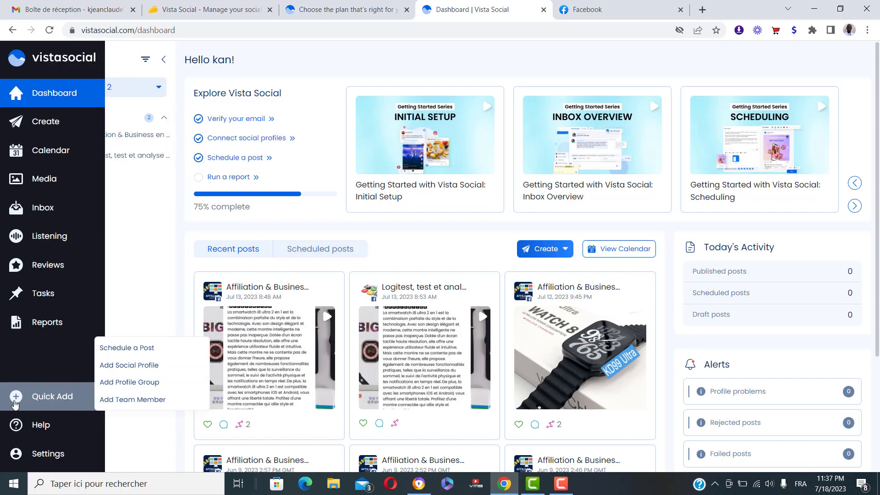
{"action": "left_click", "coordinate": [134, 370]}
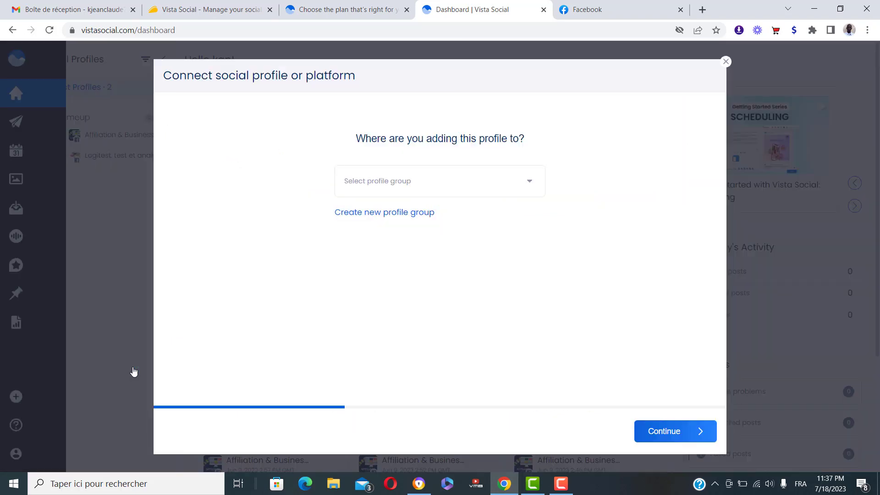
{"action": "left_click", "coordinate": [466, 180]}
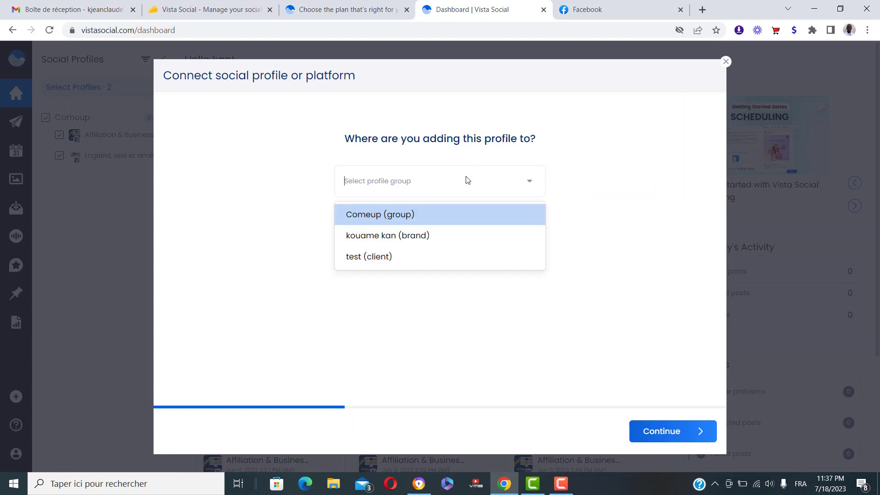
{"action": "left_click", "coordinate": [412, 214]}
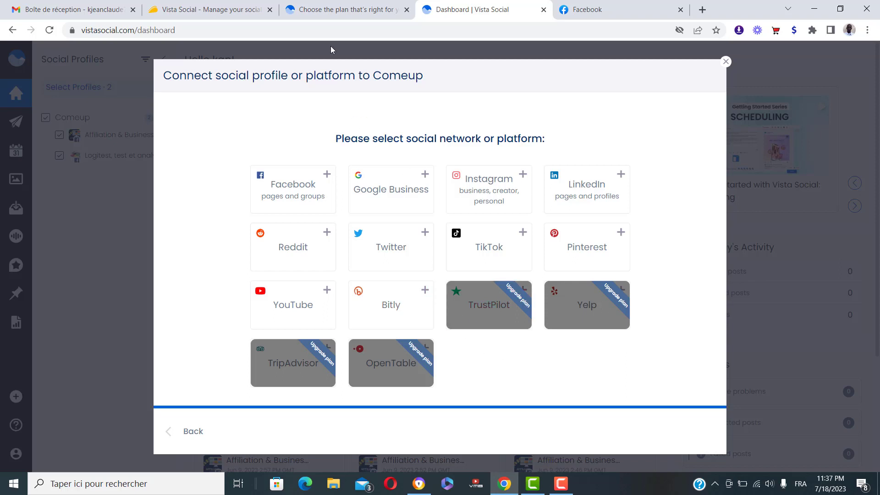
- Return to the AppSumo plan details for Vista Social and highlight the social accounts allowance of License Tier 1
{"action": "left_click", "coordinate": [180, 6]}
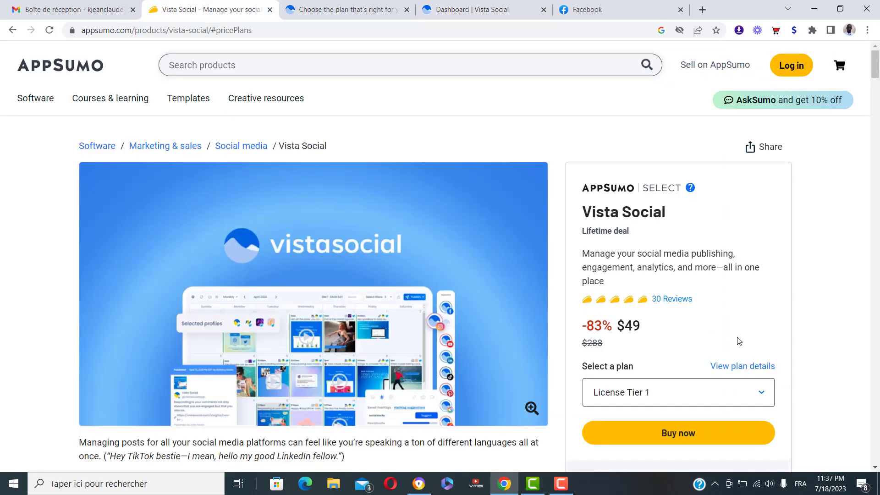
{"action": "left_click", "coordinate": [733, 365]}
{"action": "scroll", "coordinate": [671, 359], "scroll_direction": "down", "scroll_amount": 13}
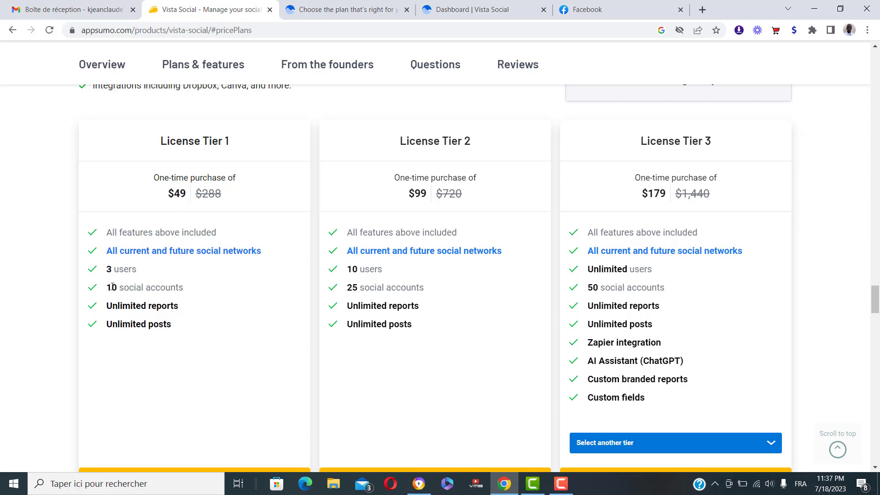
{"action": "left_click_drag", "start_coordinate": [189, 290], "coordinate": [102, 292]}
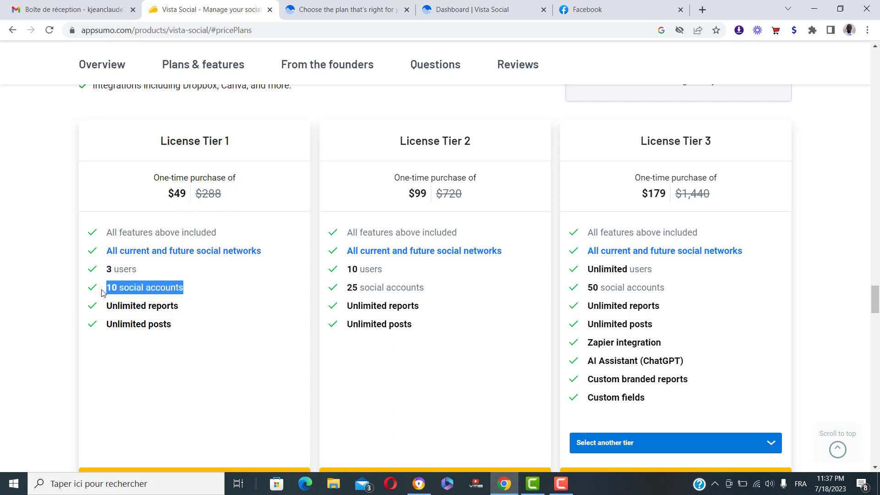
- Highlight the social accounts allowance of License Tier 2, and close the social profile connection window on the Vista Social dashboard
{"action": "left_click_drag", "start_coordinate": [438, 290], "coordinate": [331, 294]}
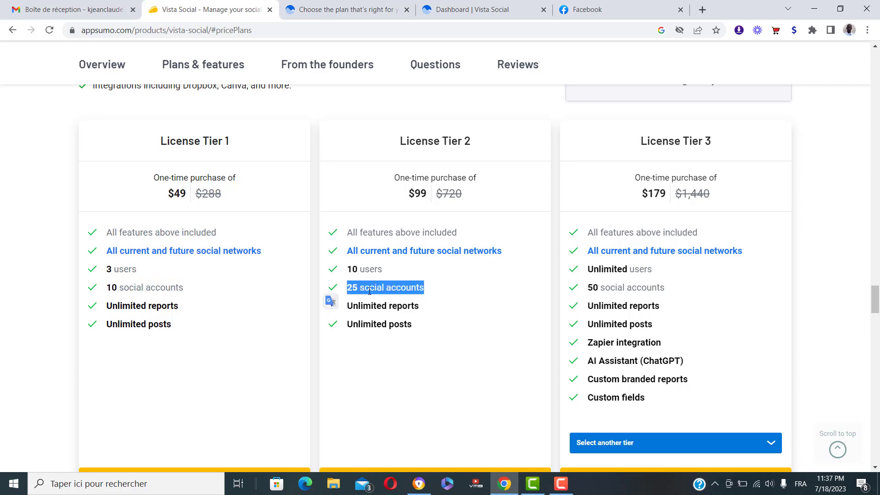
{"action": "left_click", "coordinate": [364, 5]}
{"action": "left_click", "coordinate": [462, 4]}
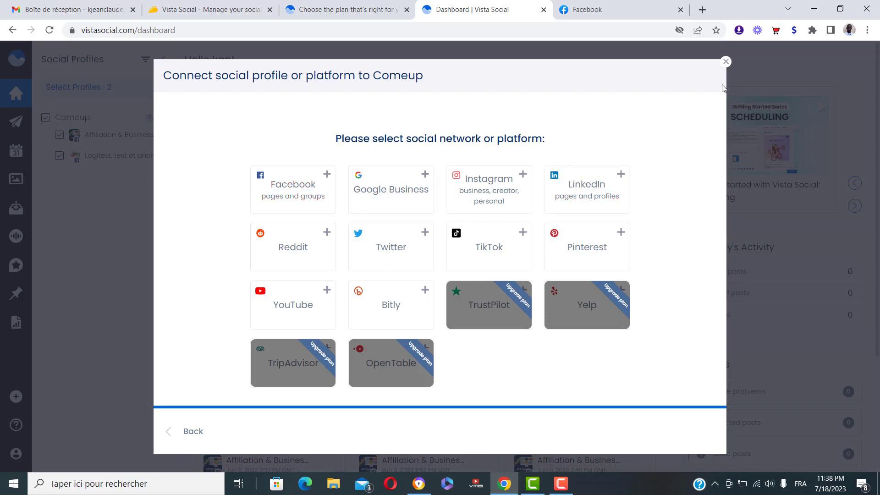
{"action": "left_click", "coordinate": [726, 62]}
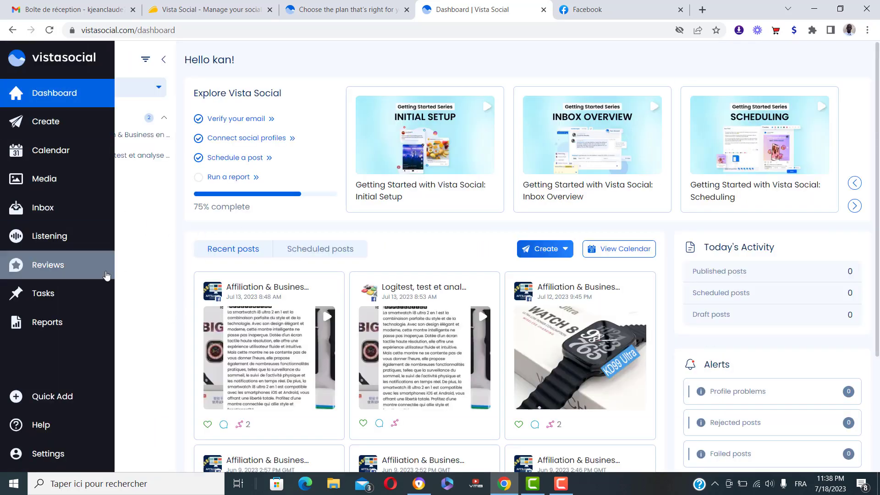
- Look through the recent posts, daily activity and alerts on the Vista Social dashboard
{"action": "scroll", "coordinate": [504, 293], "scroll_direction": "down", "scroll_amount": 4}
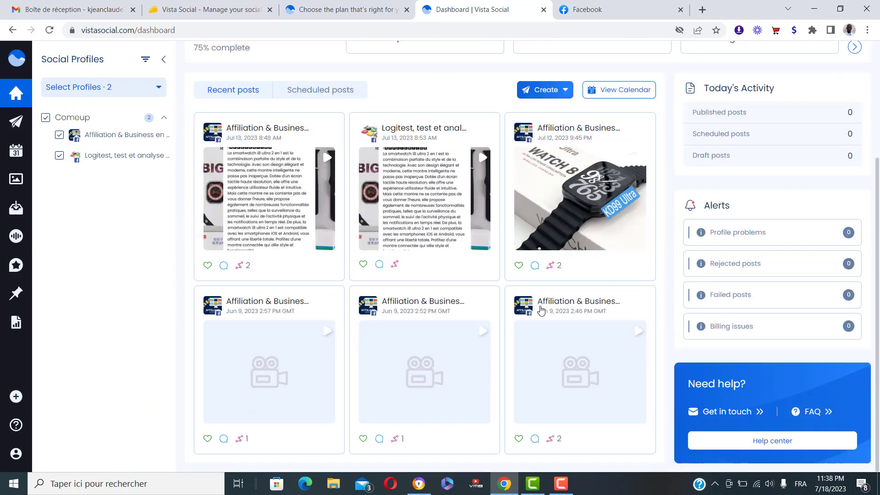
{"action": "scroll", "coordinate": [546, 348], "scroll_direction": "up", "scroll_amount": 4}
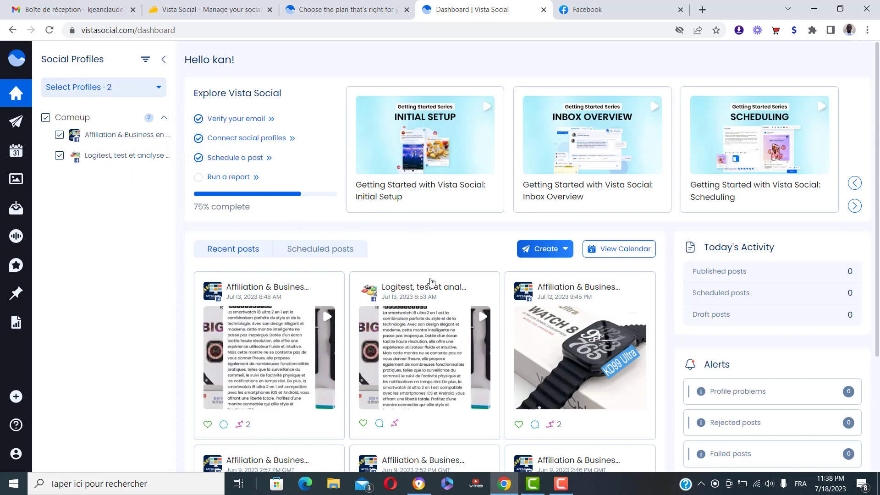
{"action": "scroll", "coordinate": [429, 279], "scroll_direction": "down", "scroll_amount": 4}
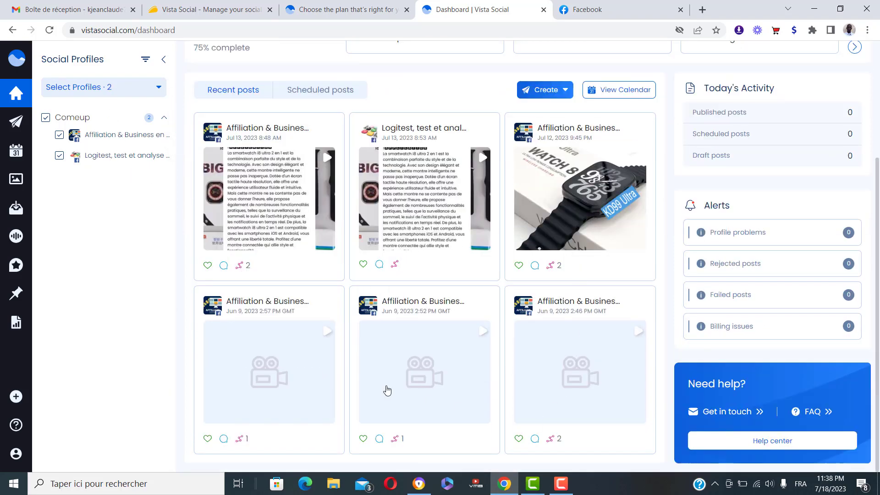
{"action": "scroll", "coordinate": [605, 236], "scroll_direction": "up", "scroll_amount": 3}
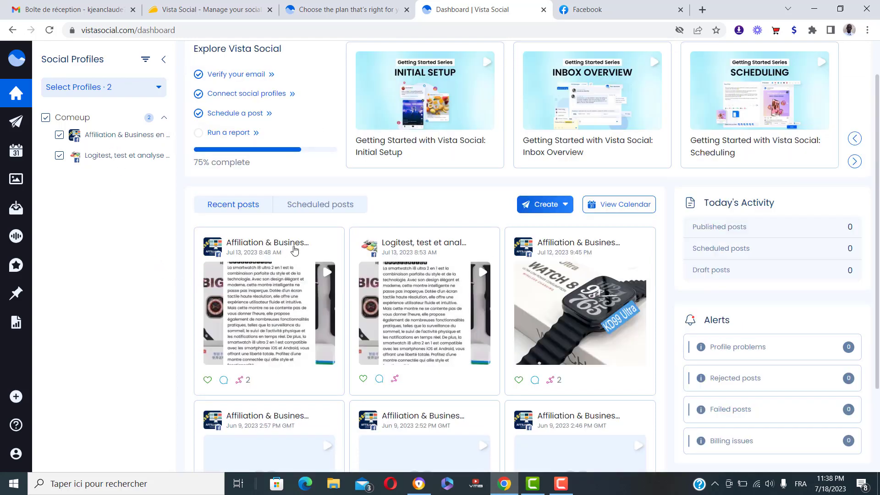
{"action": "scroll", "coordinate": [677, 334], "scroll_direction": "down", "scroll_amount": 3}
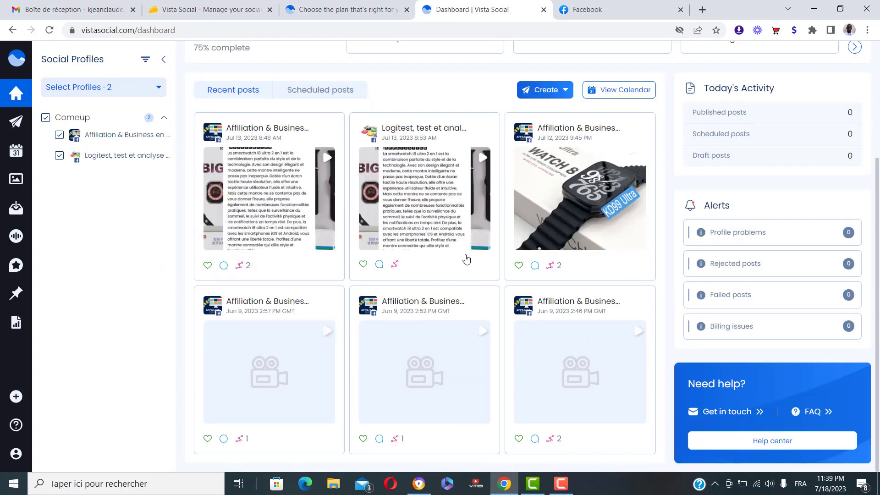
{"action": "scroll", "coordinate": [465, 259], "scroll_direction": "up", "scroll_amount": 3}
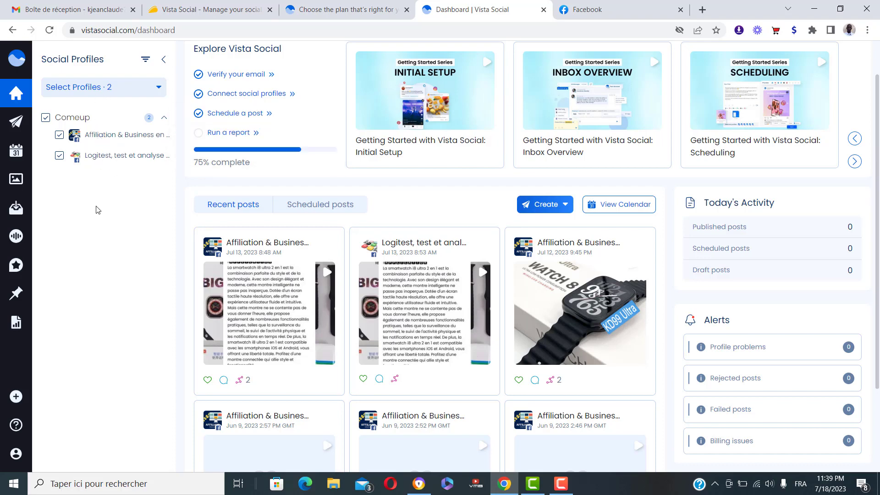
- Start creating a new post from the Vista Social dashboard
{"action": "mouse_move", "coordinate": [16, 126]}
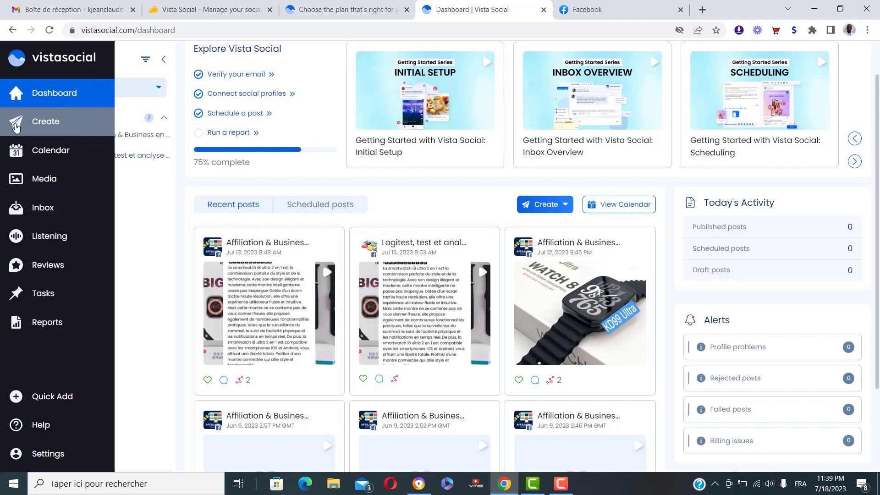
{"action": "left_click", "coordinate": [54, 127]}
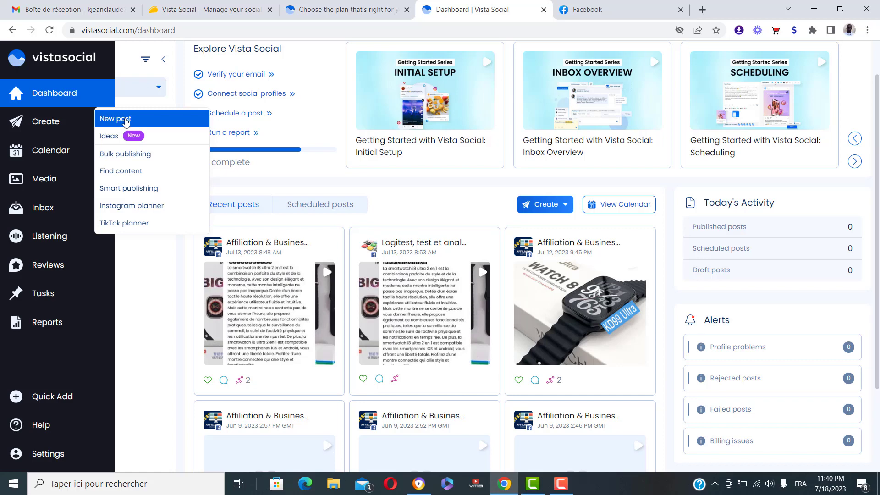
{"action": "left_click", "coordinate": [126, 120]}
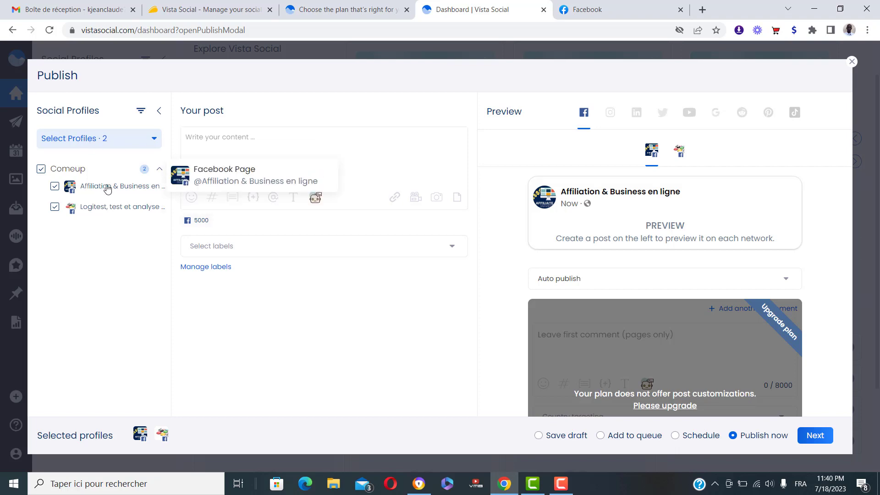
- Deselect and reselect the Logitest page as a publishing destination, and glance at the Facebook home page
{"action": "left_click", "coordinate": [54, 209]}
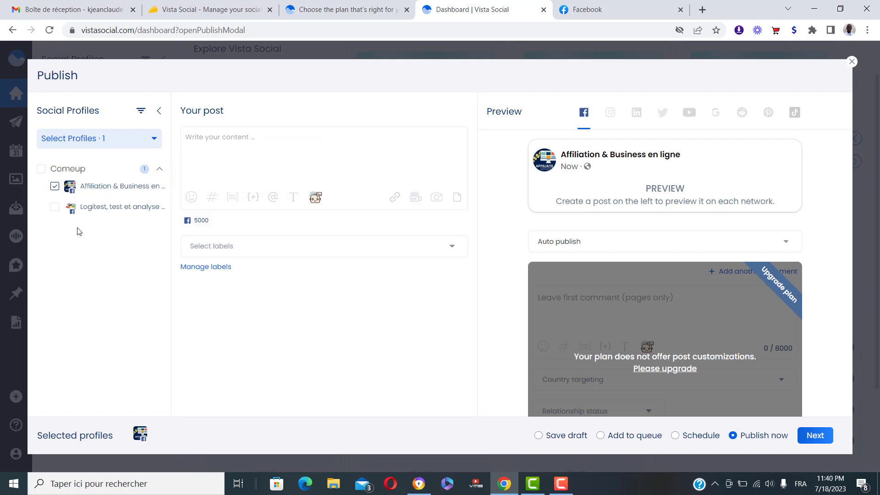
{"action": "left_click", "coordinate": [55, 208]}
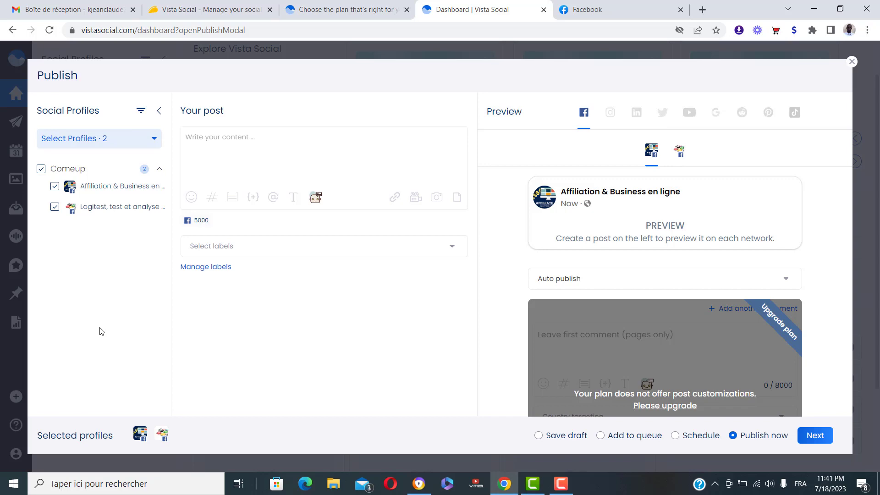
{"action": "left_click", "coordinate": [636, 5]}
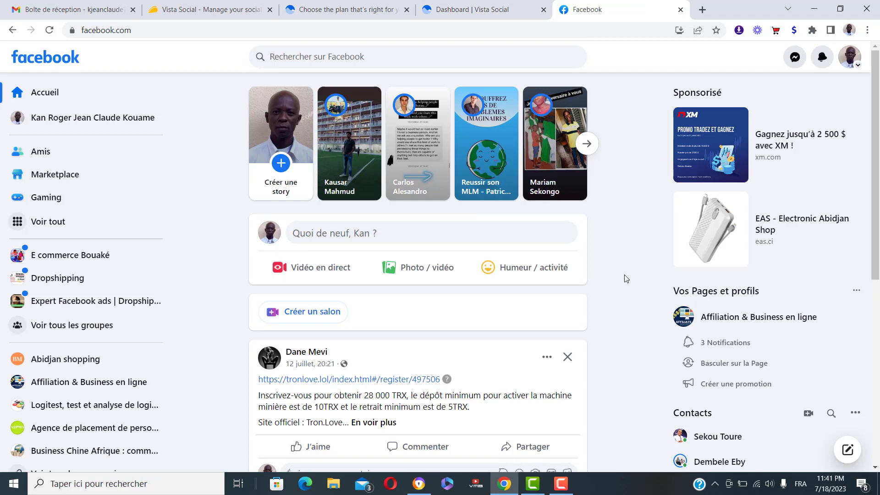
{"action": "left_click", "coordinate": [482, 4]}
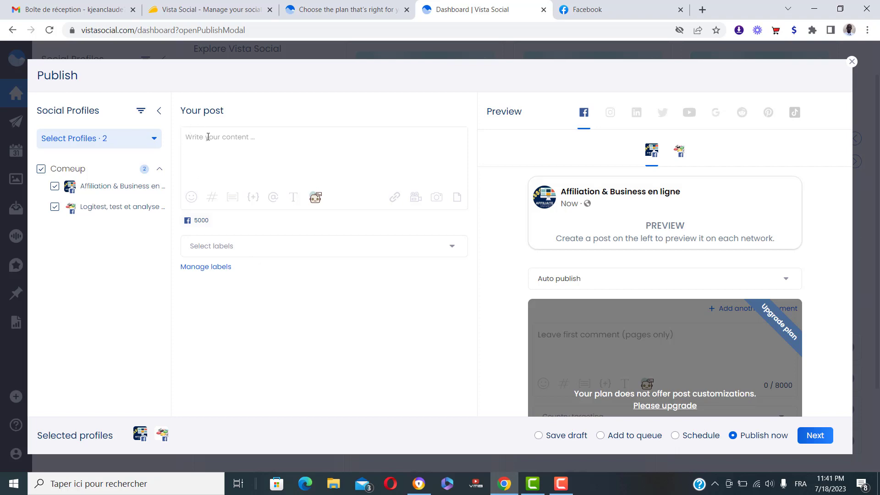
- Try the post preview with the placeholder text "ggggggggggg ggggggggggg" and erase that text from the content
{"action": "type", "text": "ggggggggggg ggggggggggg"}
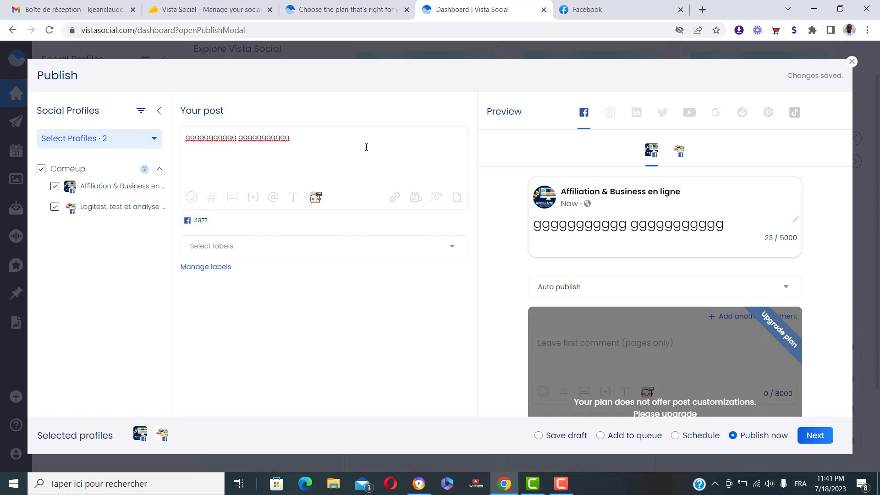
{"action": "key", "text": "BackSpace"}
{"action": "key", "text": "BackSpace"}
{"action": "key", "text": "BackSpace"}
{"action": "key", "text": "BackSpace"}
{"action": "key", "text": "BackSpace"}
{"action": "key", "text": "BackSpace"}
{"action": "key", "text": "BackSpace"}
{"action": "key", "text": "BackSpace"}
{"action": "key", "text": "BackSpace"}
{"action": "key", "text": "BackSpace"}
{"action": "key", "text": "BackSpace"}
{"action": "key", "text": "BackSpace"}
{"action": "key", "text": "BackSpace"}
{"action": "key", "text": "BackSpace"}
{"action": "key", "text": "BackSpace"}
{"action": "key", "text": "BackSpace"}
{"action": "key", "text": "BackSpace"}
{"action": "key", "text": "BackSpace"}
{"action": "key", "text": "BackSpace"}
{"action": "key", "text": "BackSpace"}
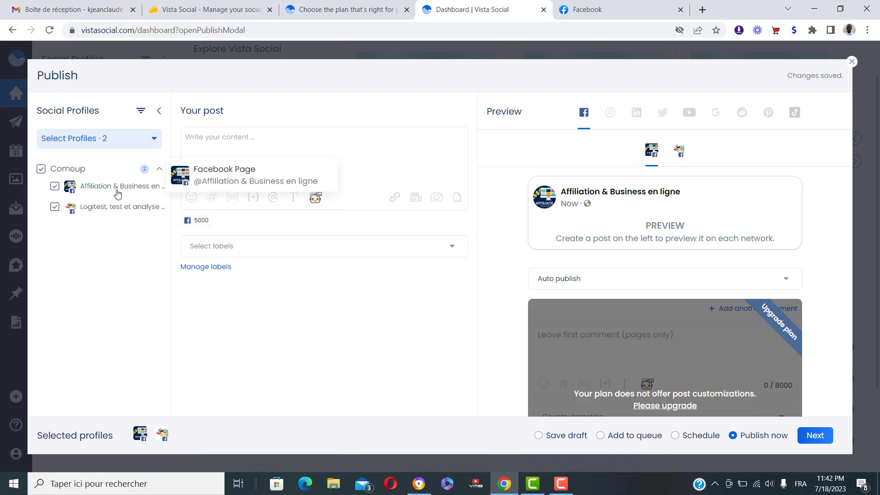
- View the Affiliation & Business en ligne page and its publications on Facebook, and return to the Vista Social post editor
{"action": "left_click", "coordinate": [608, 8]}
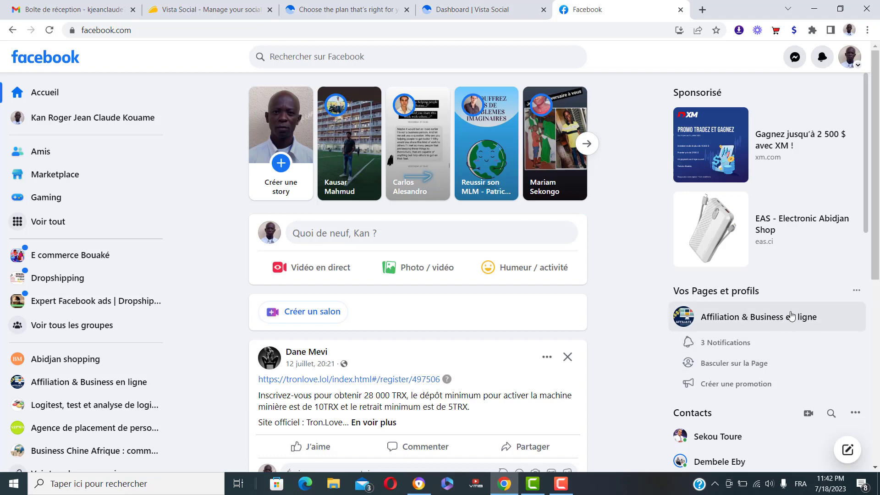
{"action": "left_click", "coordinate": [770, 319]}
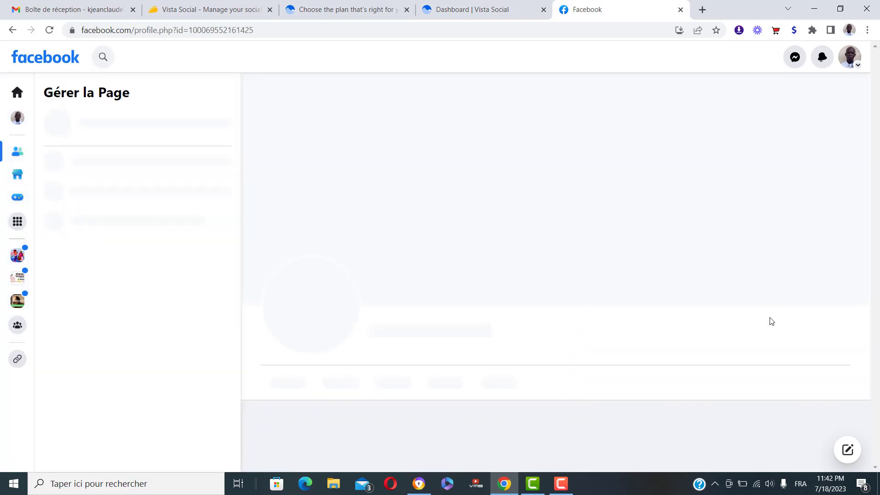
{"action": "scroll", "coordinate": [578, 193], "scroll_direction": "down", "scroll_amount": 10}
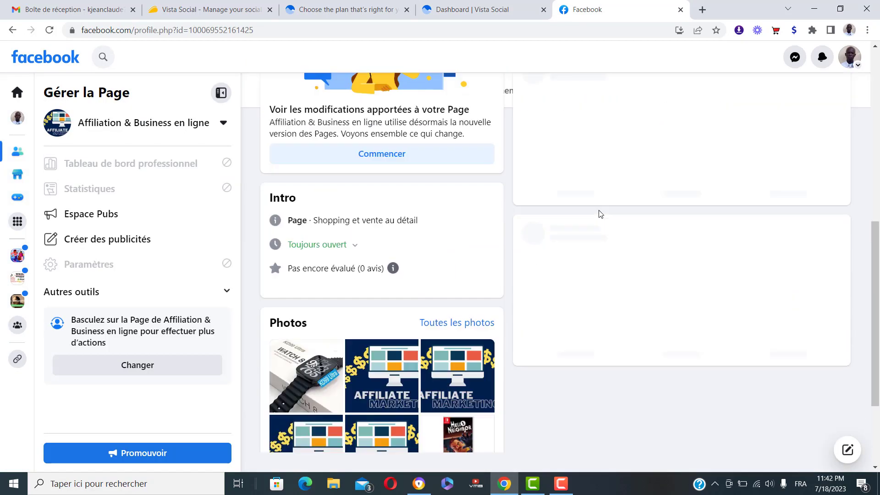
{"action": "scroll", "coordinate": [639, 290], "scroll_direction": "down", "scroll_amount": 5}
{"action": "scroll", "coordinate": [639, 293], "scroll_direction": "up", "scroll_amount": 6}
{"action": "scroll", "coordinate": [640, 295], "scroll_direction": "up", "scroll_amount": 6}
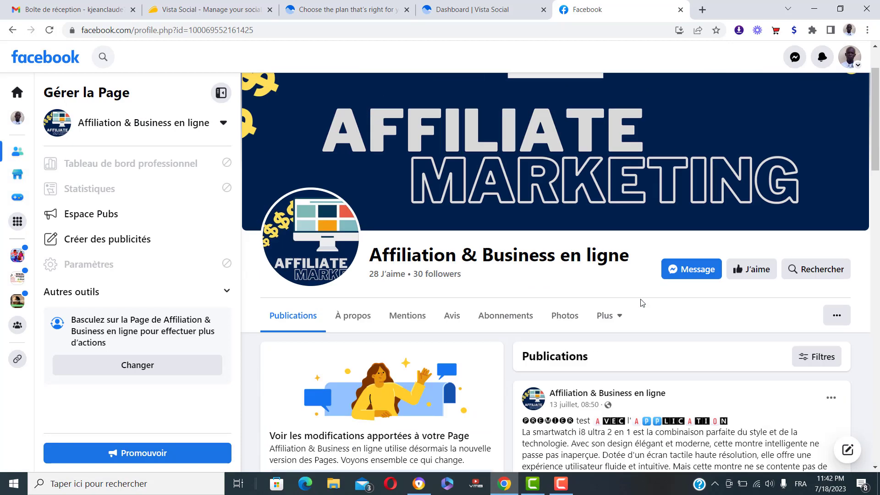
{"action": "left_click", "coordinate": [458, 7]}
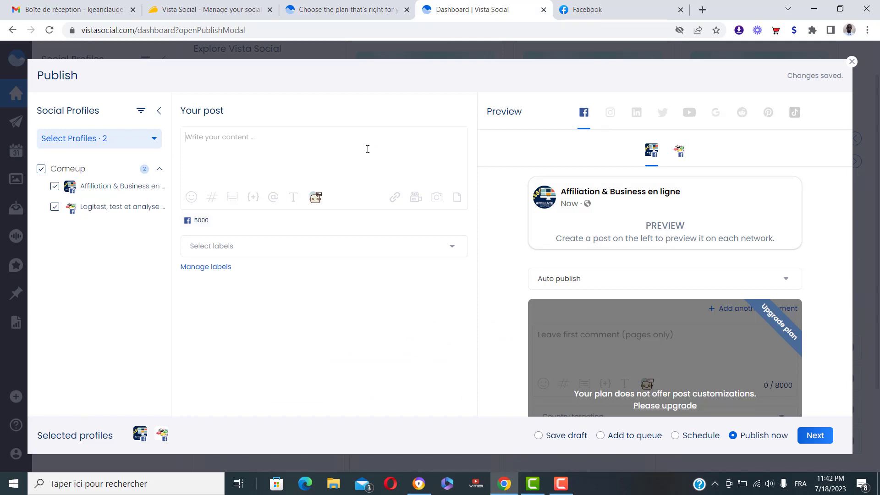
- Check the image source options for the post against the integrations listed in the AppSumo plan features
{"action": "left_click", "coordinate": [437, 201]}
{"action": "left_click", "coordinate": [438, 201]}
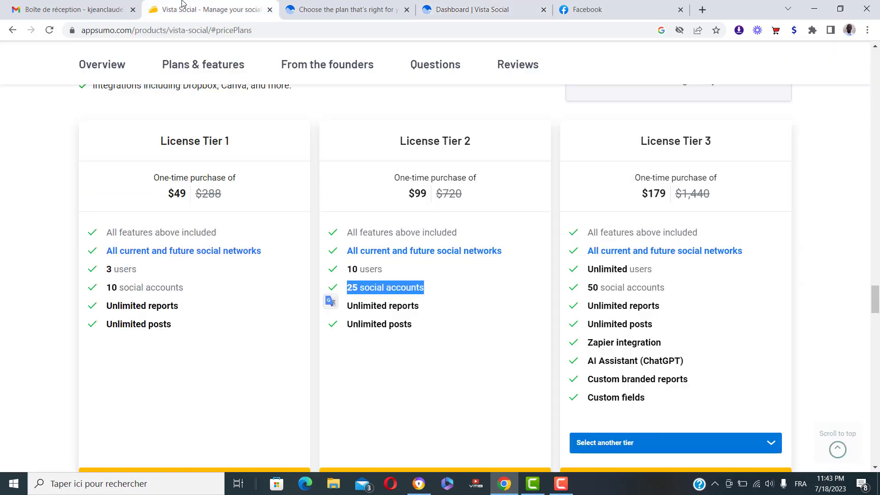
{"action": "left_click", "coordinate": [209, 9]}
{"action": "scroll", "coordinate": [290, 278], "scroll_direction": "up", "scroll_amount": 3}
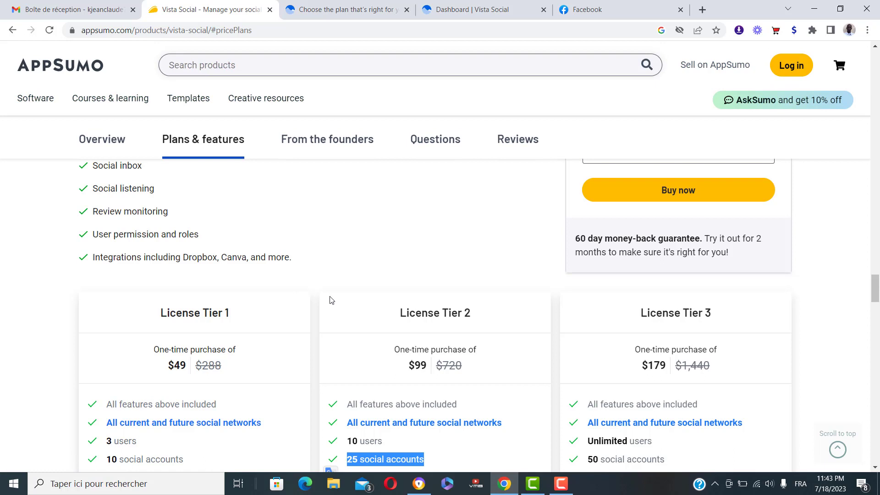
- Return to the Vista Social post and upload the "vista social" picture from the computer's Images folder
{"action": "left_click", "coordinate": [479, 6]}
{"action": "left_click", "coordinate": [437, 198]}
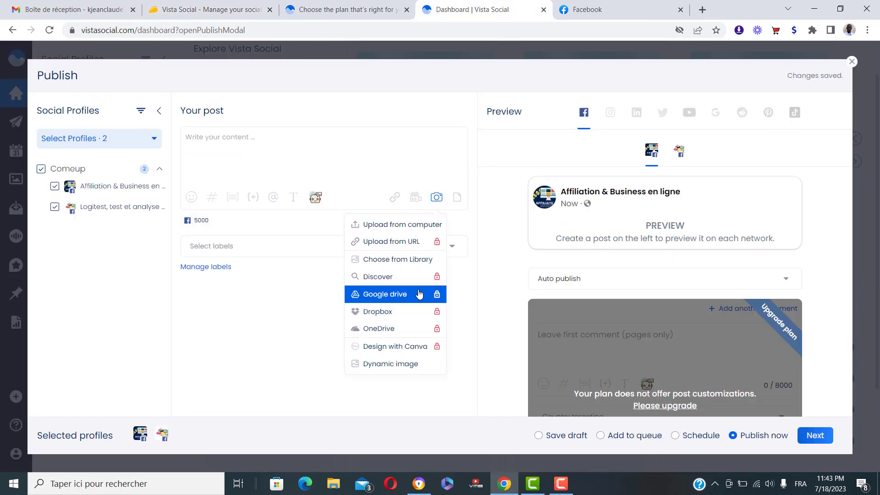
{"action": "left_click", "coordinate": [411, 225]}
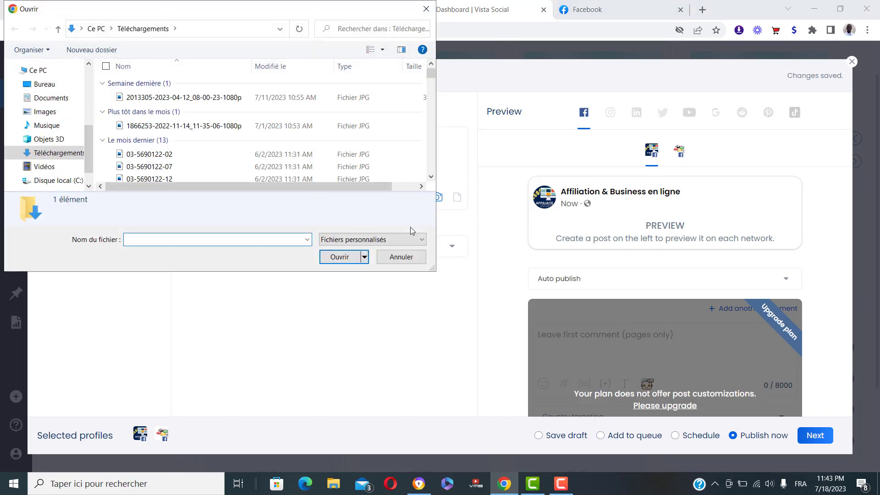
{"action": "left_click", "coordinate": [46, 112]}
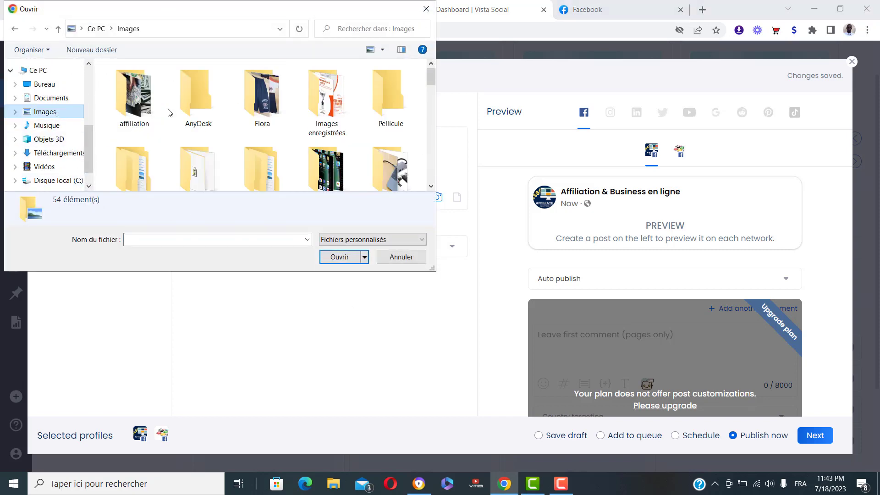
{"action": "scroll", "coordinate": [320, 104], "scroll_direction": "down", "scroll_amount": 6}
{"action": "scroll", "coordinate": [353, 115], "scroll_direction": "down", "scroll_amount": 5}
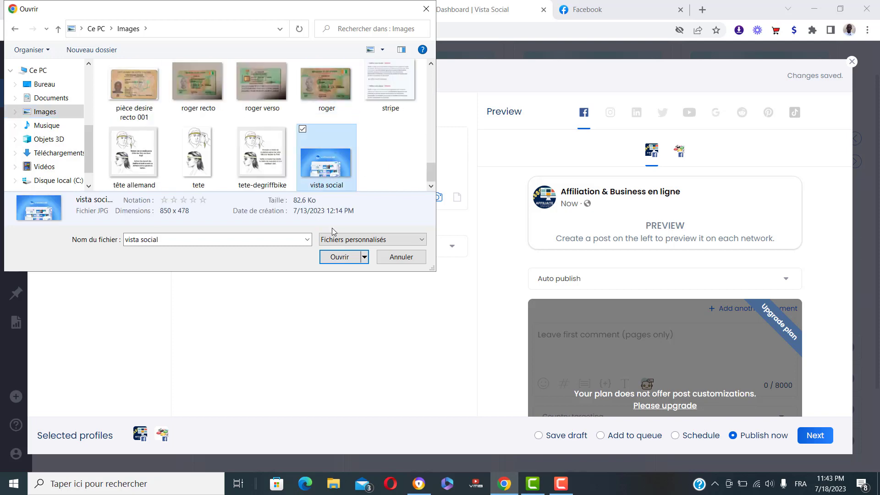
{"action": "left_click", "coordinate": [350, 255]}
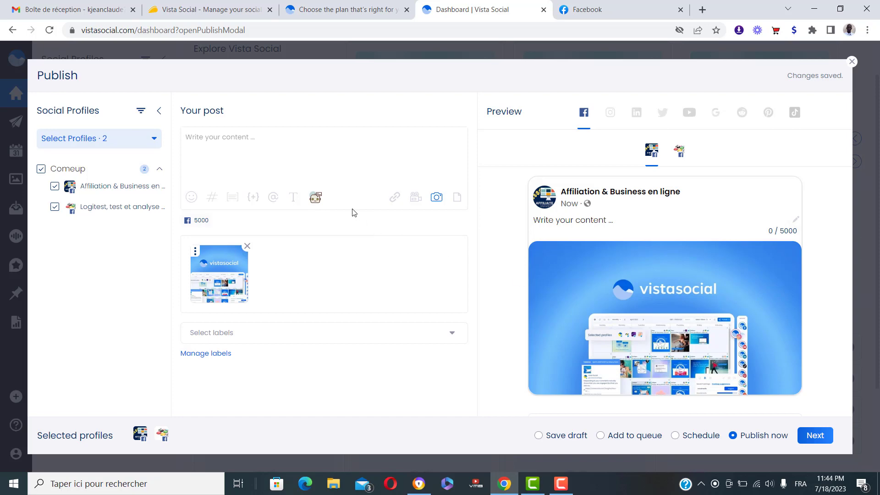
- Have the AI Assistant generate a caption from the prompt "écris un texte de 100 mots sur le logiciel vista social"
{"action": "left_click", "coordinate": [317, 198]}
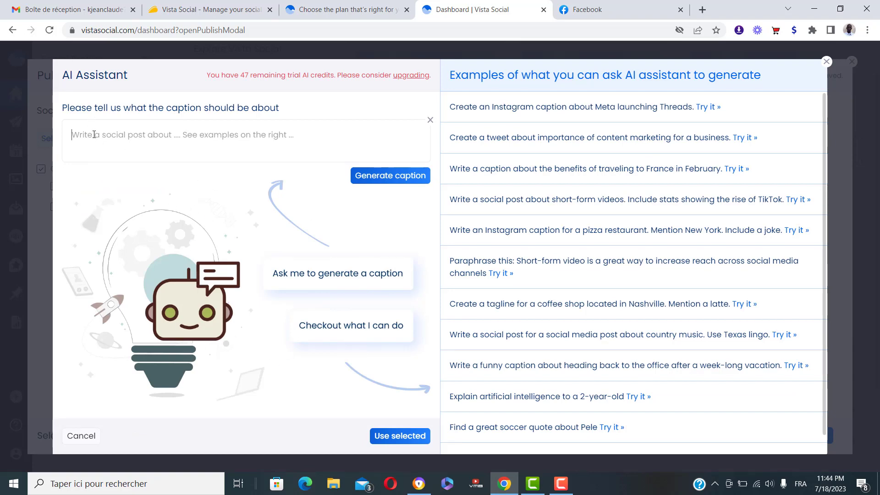
{"action": "type", "text": "écris un texte de 100 mots sur le logiciel"}
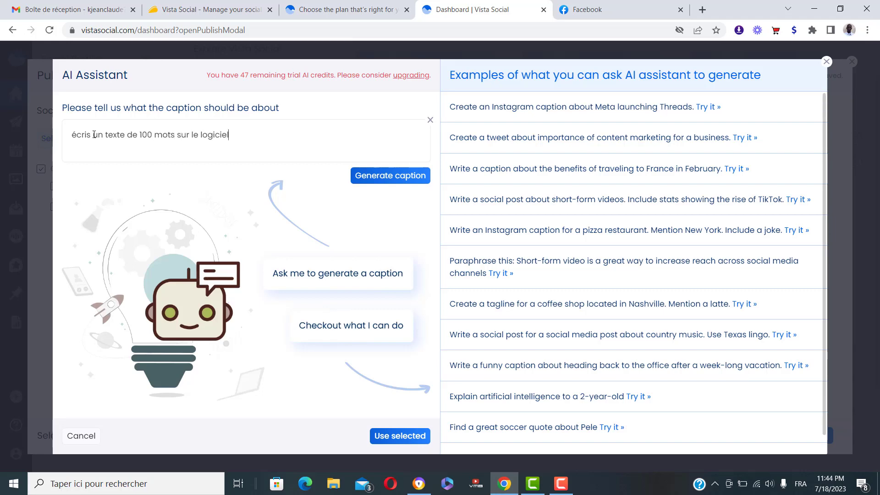
{"action": "type", "text": "vista social"}
{"action": "left_click", "coordinate": [391, 177]}
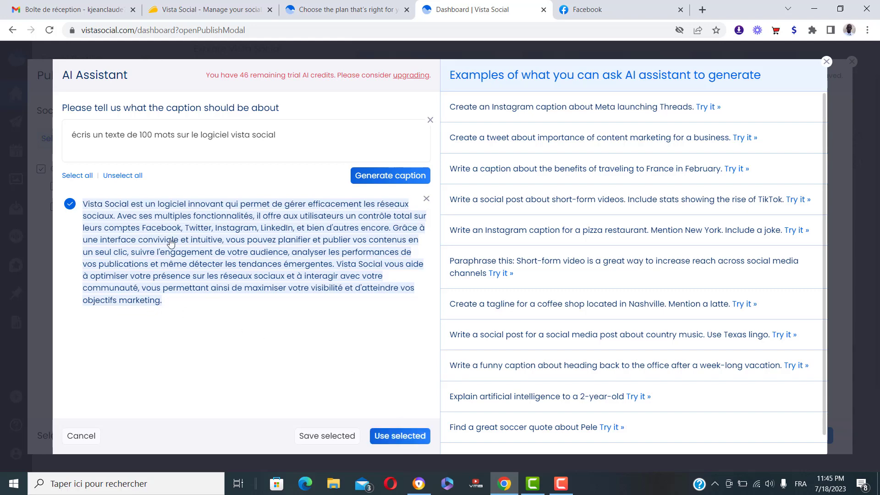
- Use the generated caption as the post content and review the text and image in the Facebook preview
{"action": "left_click", "coordinate": [399, 436]}
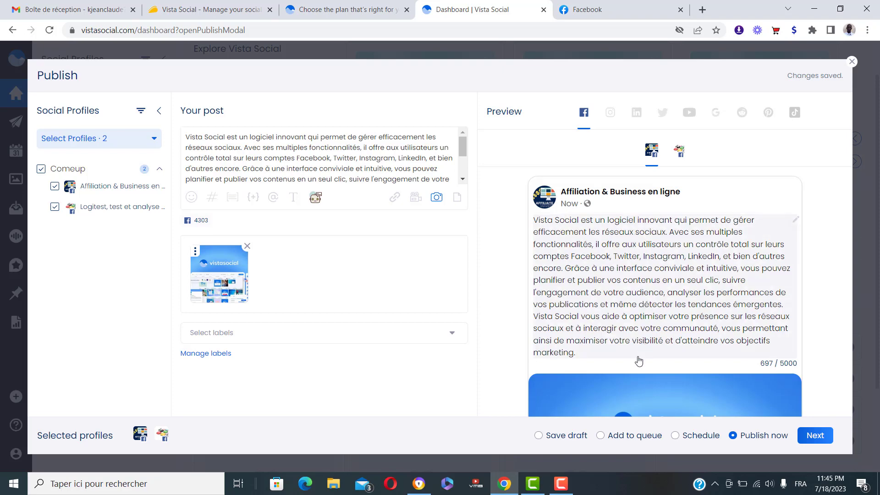
{"action": "scroll", "coordinate": [641, 355], "scroll_direction": "down", "scroll_amount": 5}
{"action": "scroll", "coordinate": [642, 345], "scroll_direction": "up", "scroll_amount": 5}
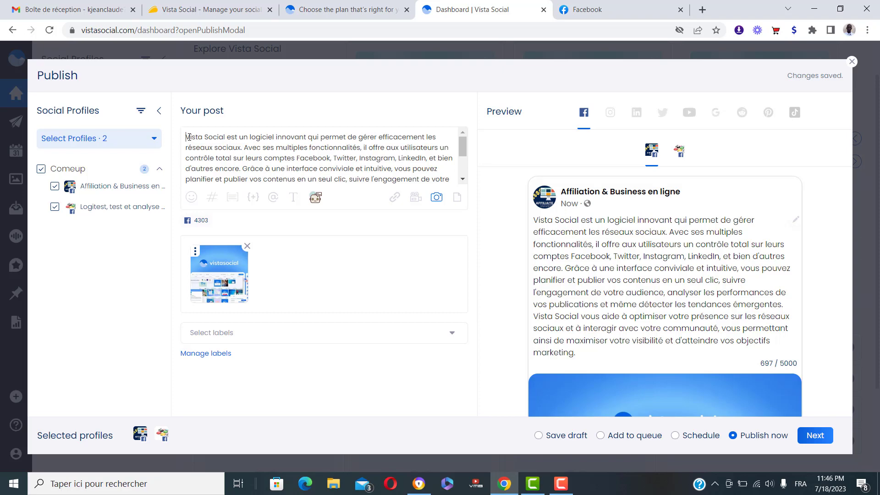
- Insert the heart-eyes emoji at the start of the post text and style the opening "Vista Social" in bold
{"action": "left_click", "coordinate": [190, 197]}
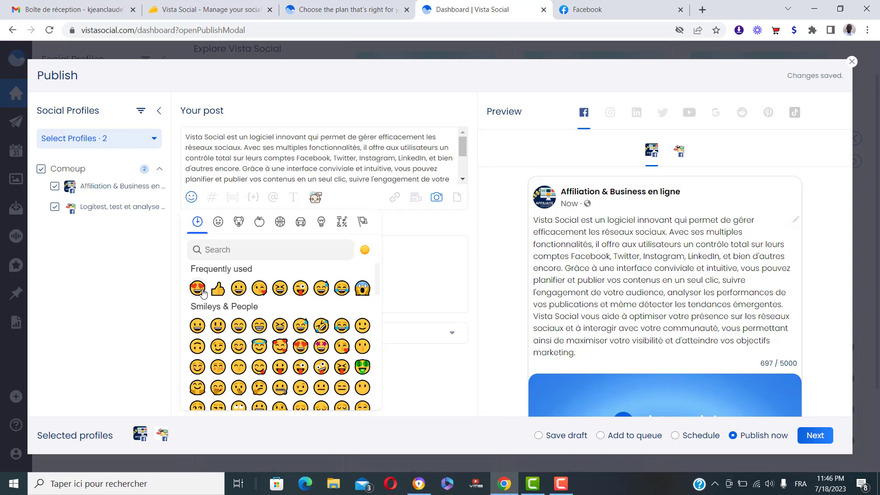
{"action": "left_click", "coordinate": [198, 288]}
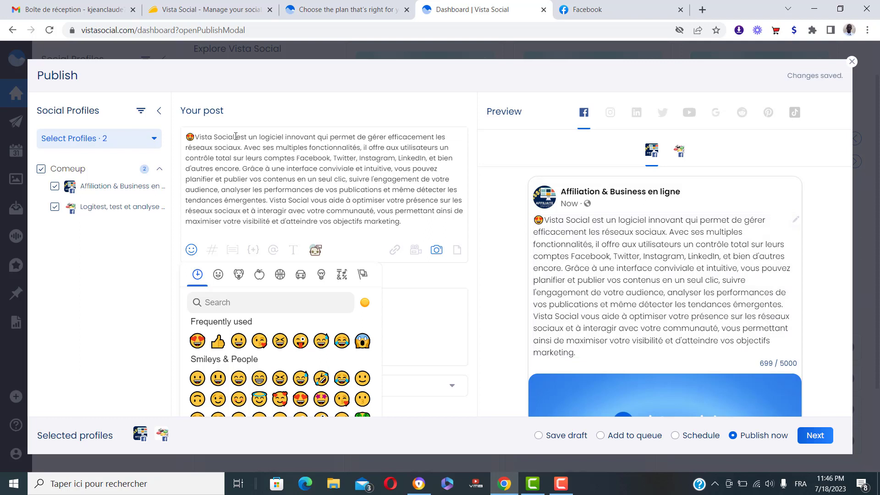
{"action": "left_click_drag", "start_coordinate": [235, 136], "coordinate": [199, 133]}
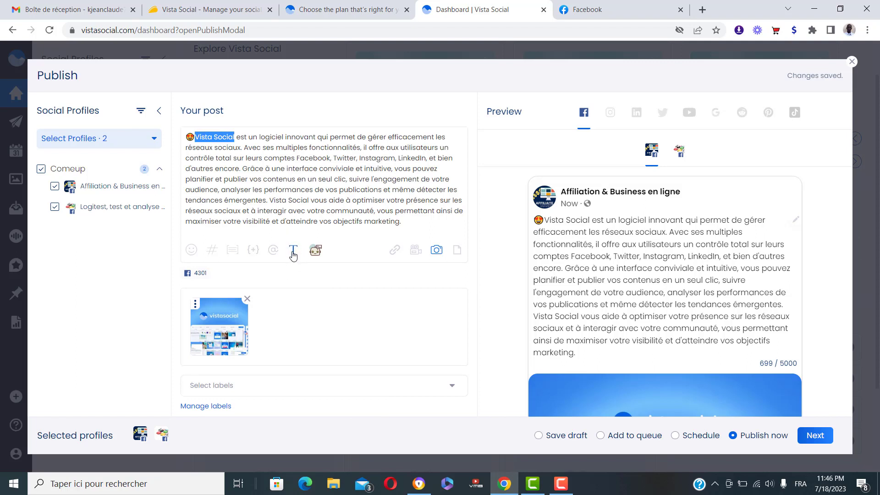
{"action": "left_click", "coordinate": [293, 252]}
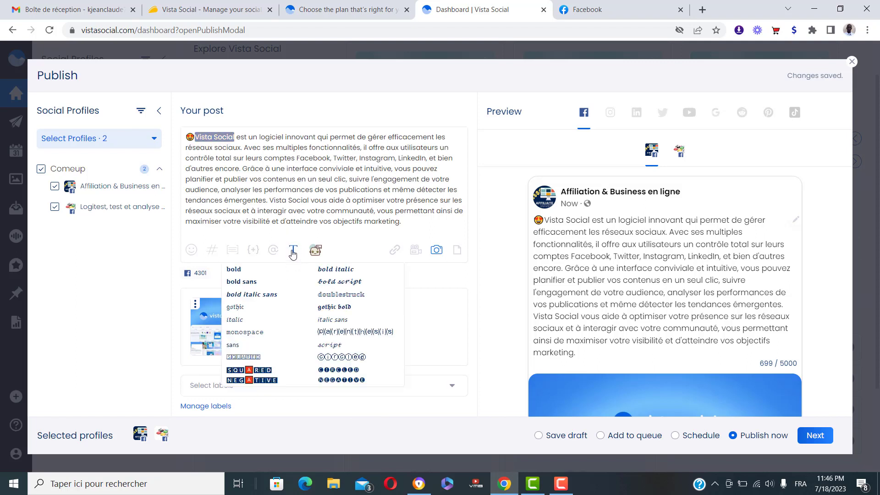
{"action": "left_click", "coordinate": [237, 272]}
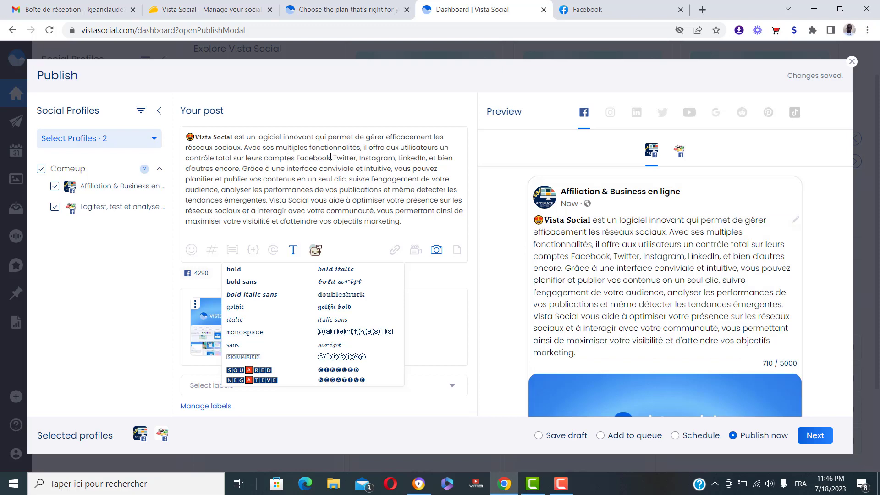
- Apply the bold script text style to the words Facebook, Twitter, Instagram and LinkedIn in the post
{"action": "left_click_drag", "start_coordinate": [331, 157], "coordinate": [302, 157]}
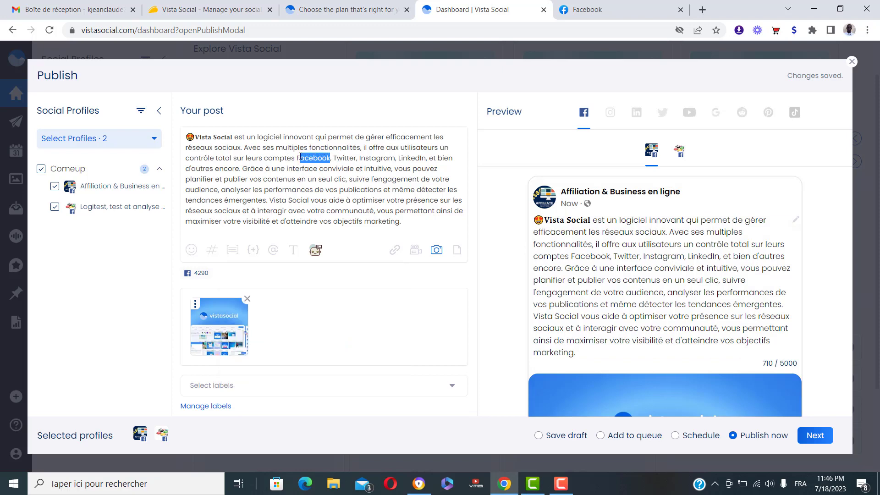
{"action": "left_click", "coordinate": [293, 250]}
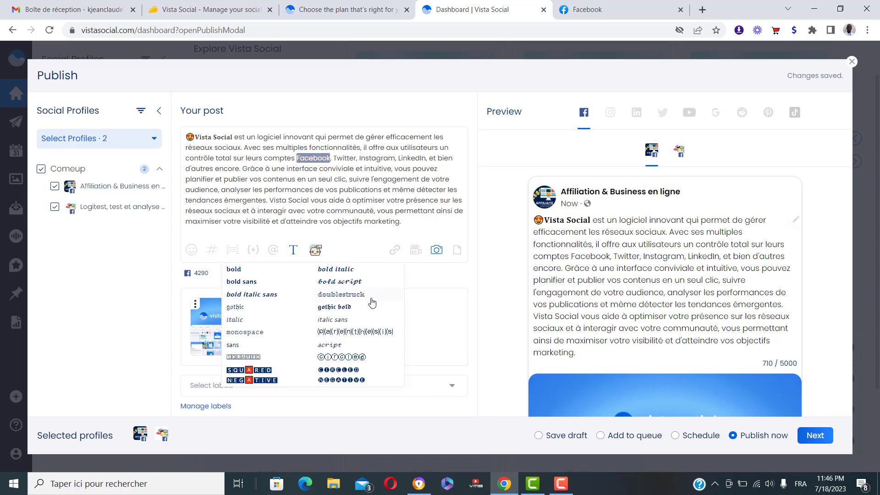
{"action": "left_click", "coordinate": [351, 282]}
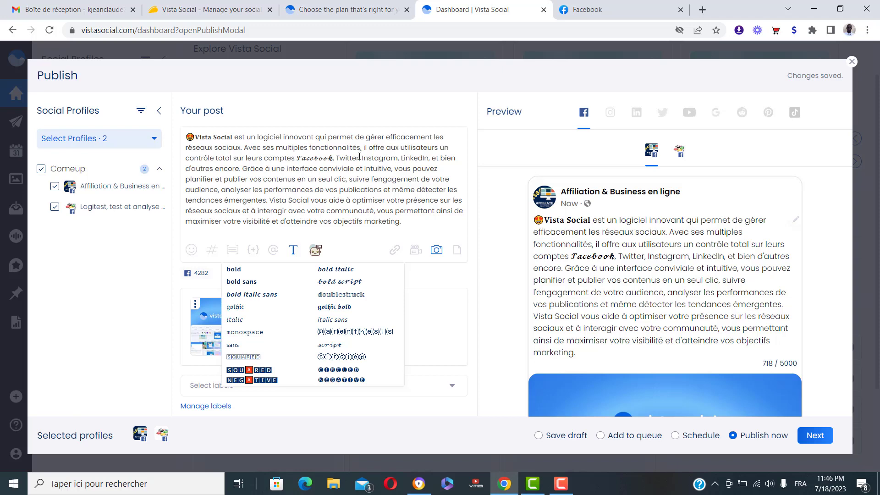
{"action": "left_click_drag", "start_coordinate": [360, 158], "coordinate": [352, 158]}
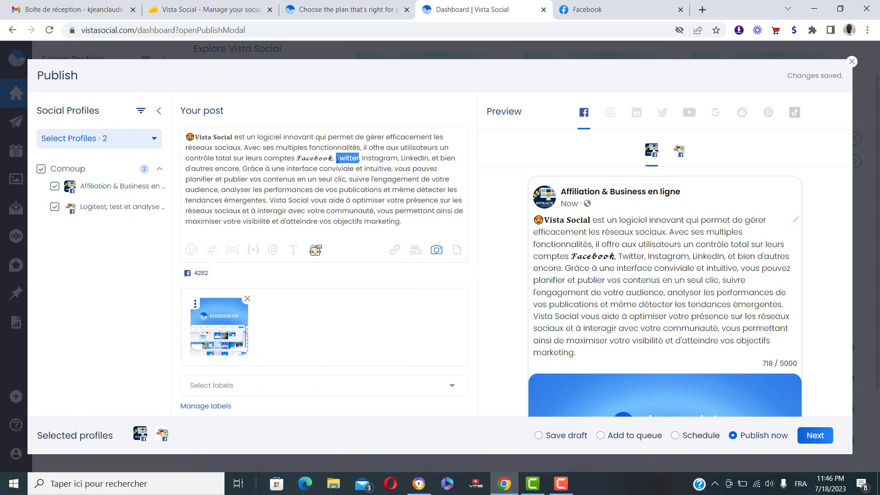
{"action": "left_click", "coordinate": [296, 251]}
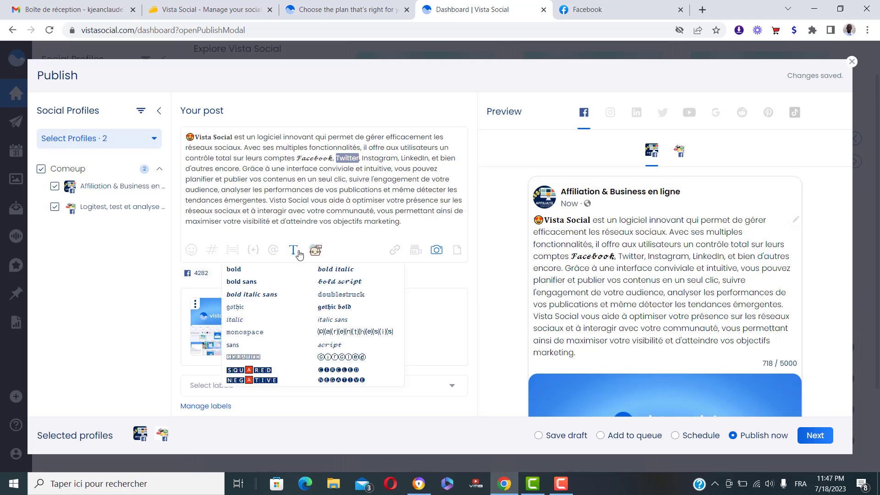
{"action": "left_click", "coordinate": [350, 281]}
{"action": "left_click_drag", "start_coordinate": [406, 159], "coordinate": [373, 158]}
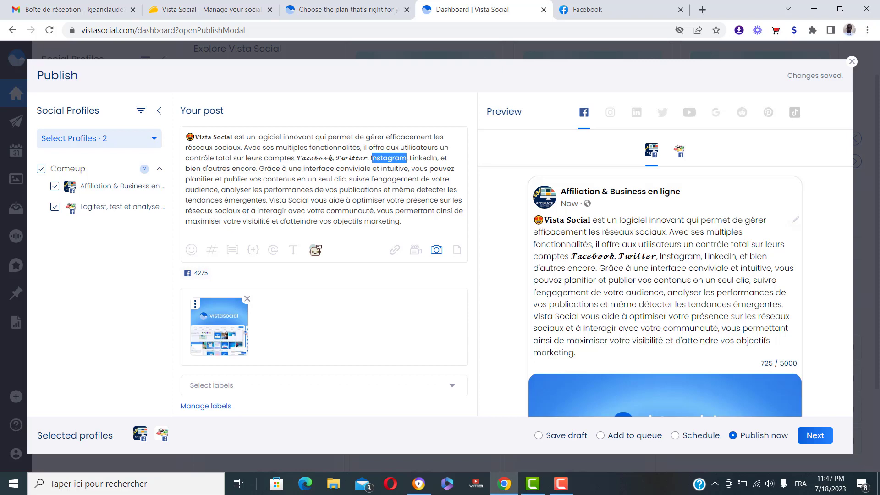
{"action": "left_click", "coordinate": [293, 251]}
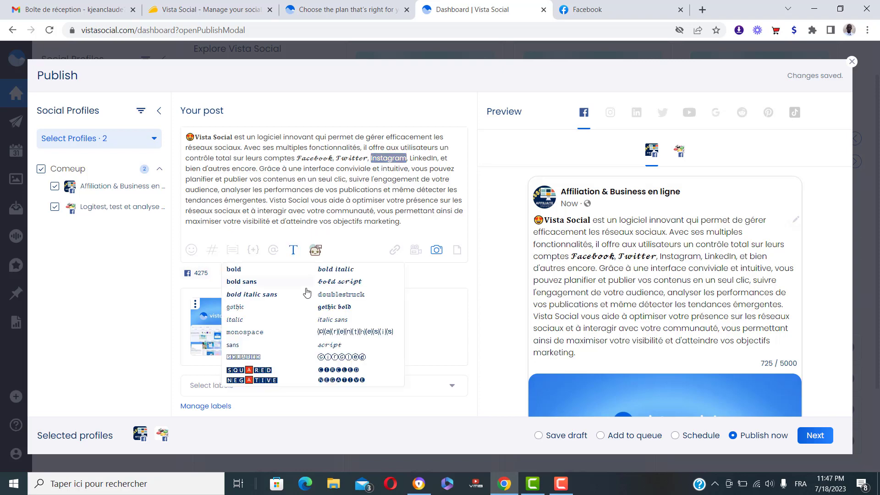
{"action": "left_click", "coordinate": [340, 281]}
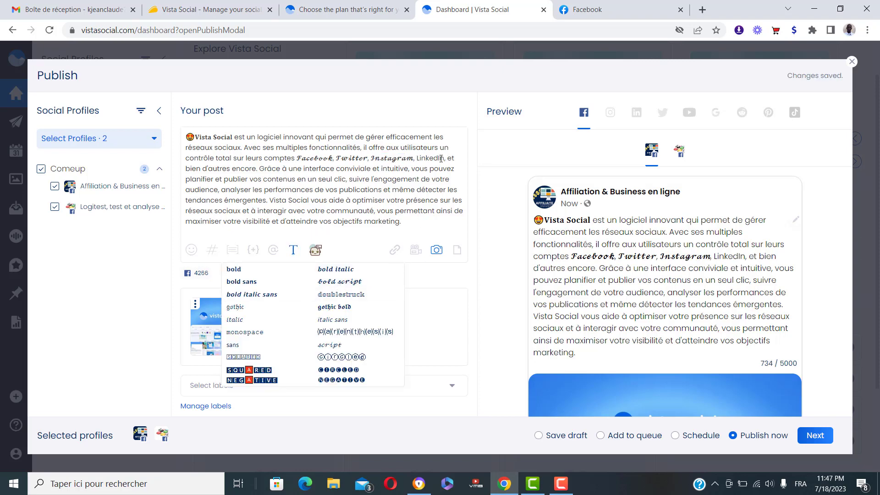
{"action": "left_click_drag", "start_coordinate": [445, 159], "coordinate": [422, 156]}
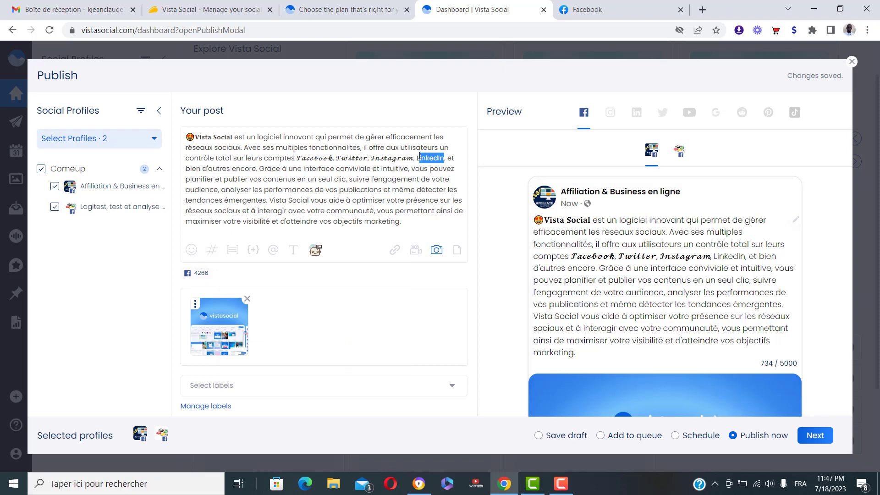
{"action": "left_click", "coordinate": [293, 250]}
{"action": "left_click", "coordinate": [333, 283]}
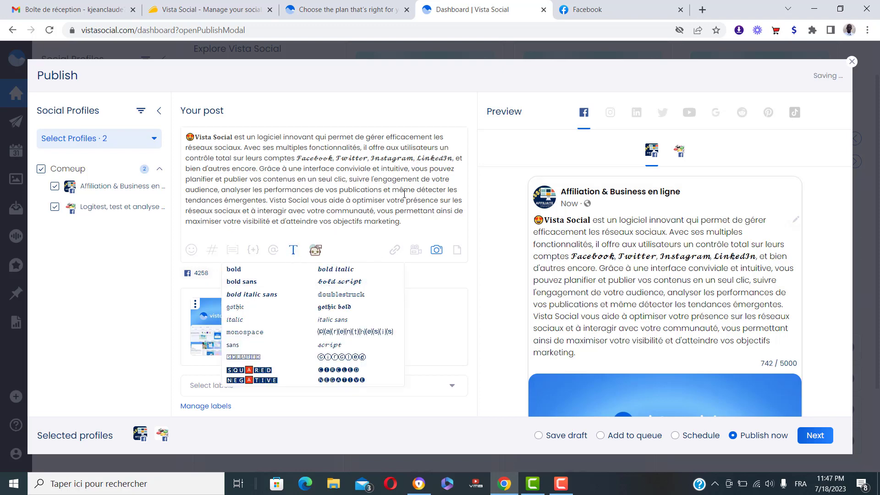
- Apply the squared negative text style to the second "Vista Social" mention in the post text
{"action": "left_click_drag", "start_coordinate": [311, 200], "coordinate": [272, 197]}
{"action": "left_click", "coordinate": [294, 250]}
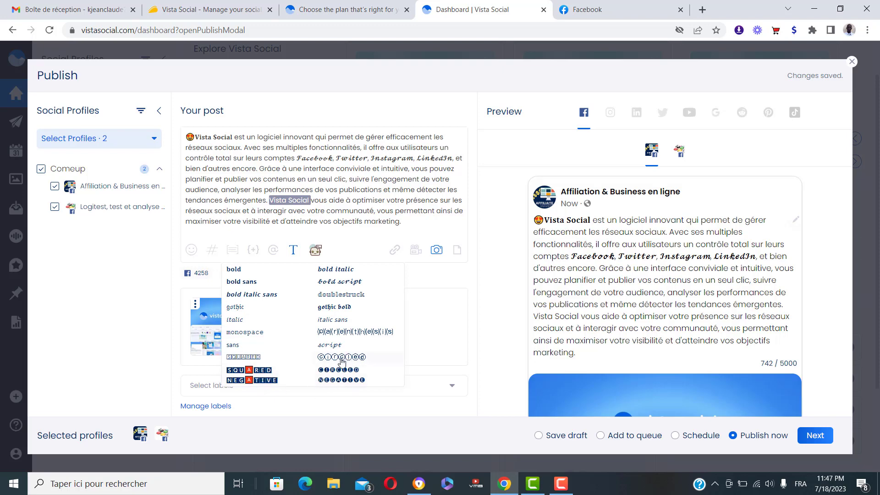
{"action": "left_click", "coordinate": [253, 372]}
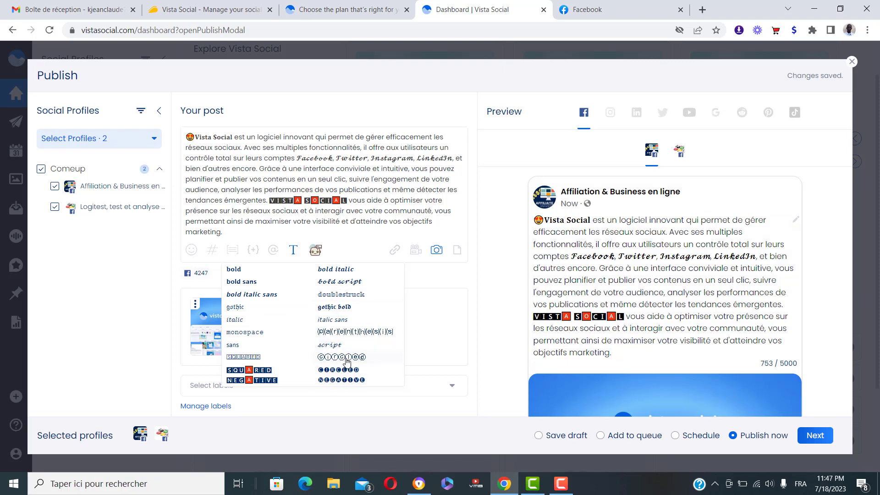
{"action": "left_click", "coordinate": [339, 166]}
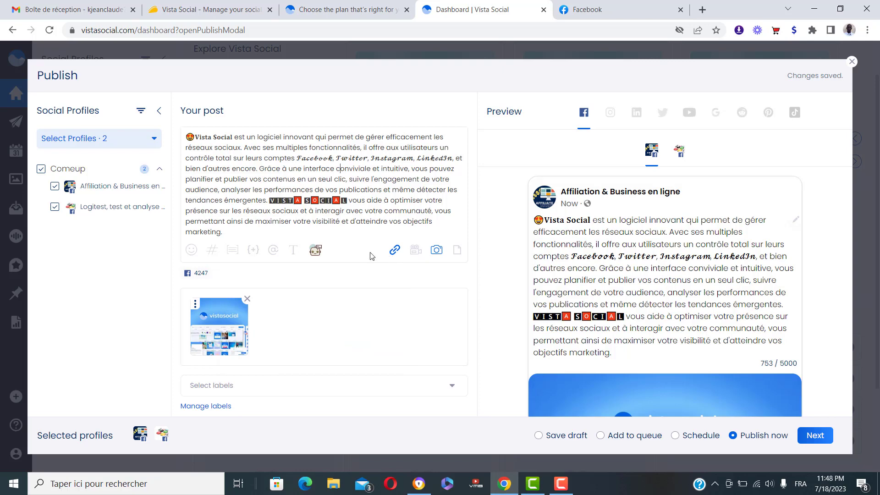
- Copy the address of the Vista Social product page on AppSumo
{"action": "left_click", "coordinate": [204, 9]}
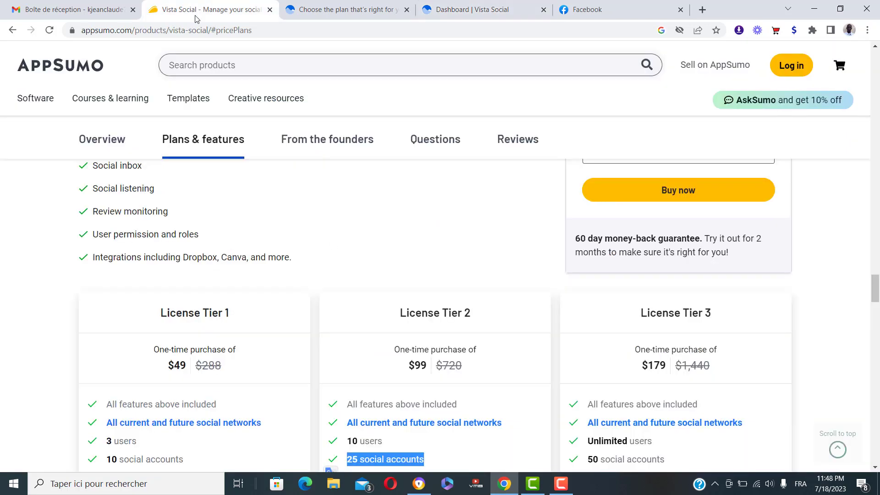
{"action": "left_click", "coordinate": [143, 33]}
{"action": "key", "text": "ctrl+c"}
{"action": "right_click", "coordinate": [145, 32]}
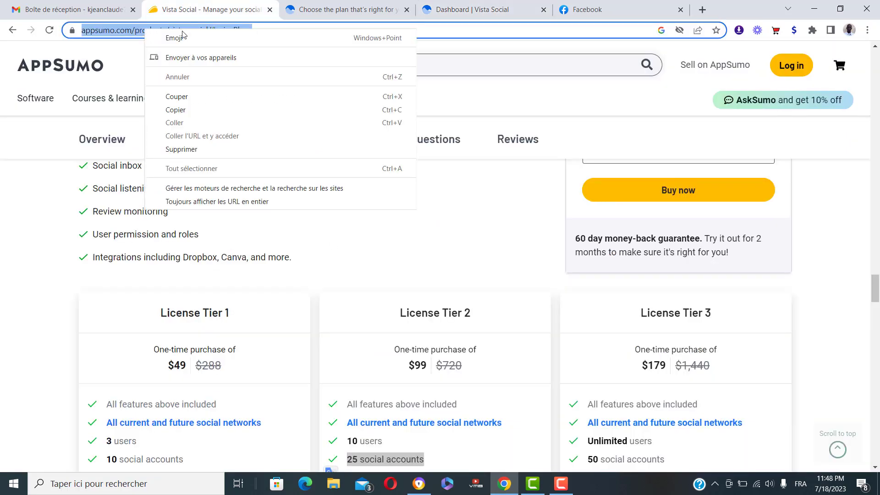
{"action": "left_click", "coordinate": [176, 110]}
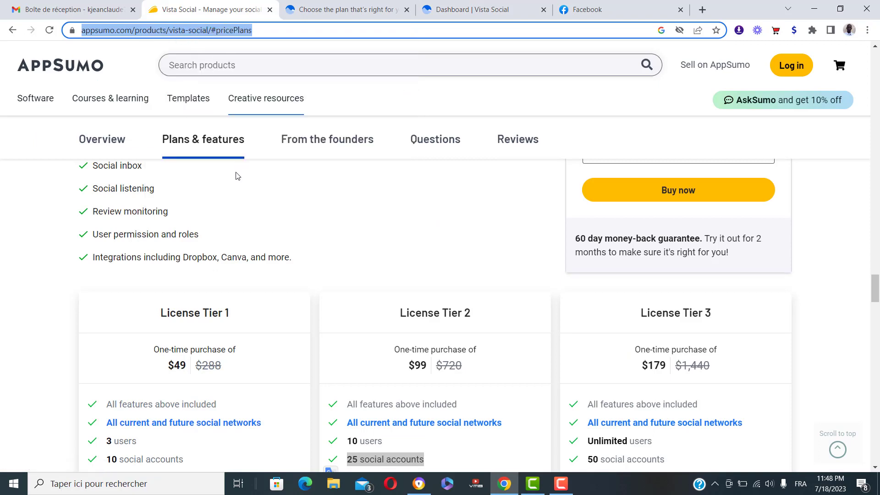
{"action": "scroll", "coordinate": [236, 178], "scroll_direction": "up", "scroll_amount": 5}
{"action": "left_click", "coordinate": [507, 8]}
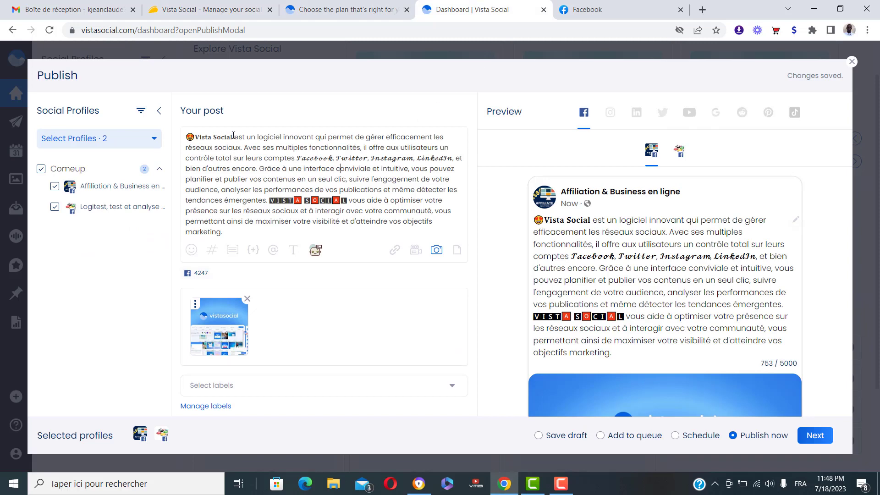
{"action": "left_click_drag", "start_coordinate": [230, 136], "coordinate": [203, 136]}
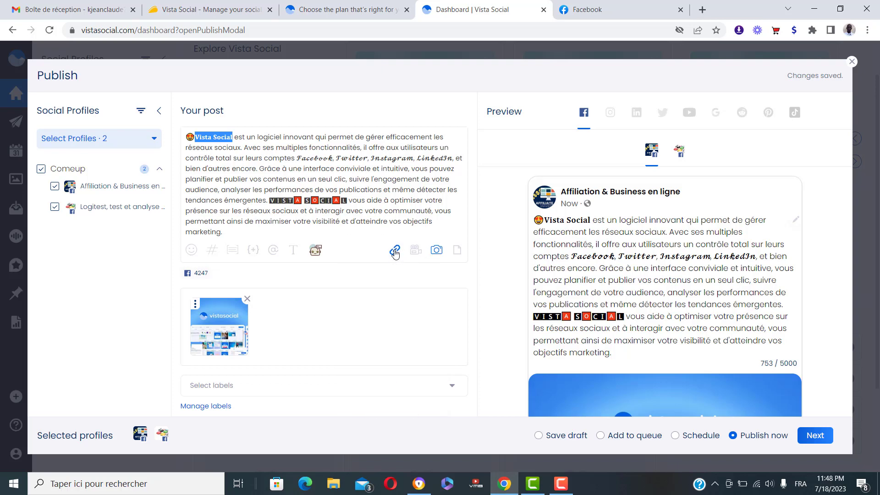
{"action": "left_click", "coordinate": [395, 251]}
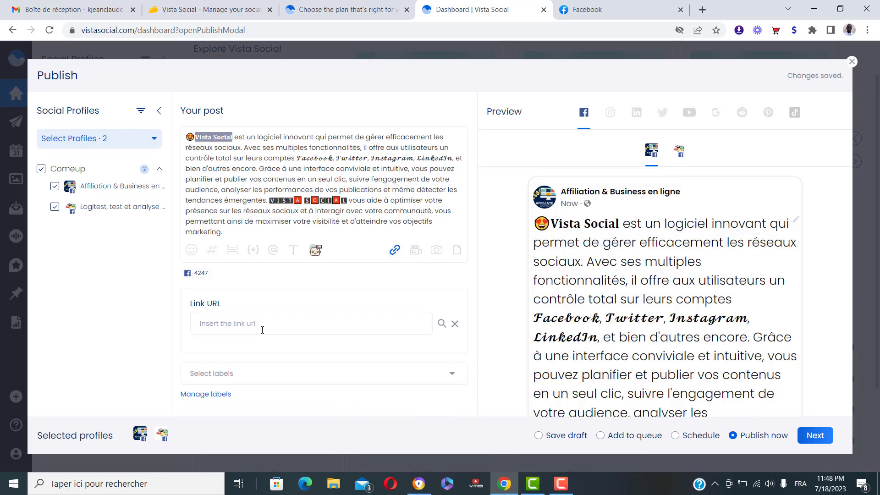
{"action": "key", "text": "ctrl+v"}
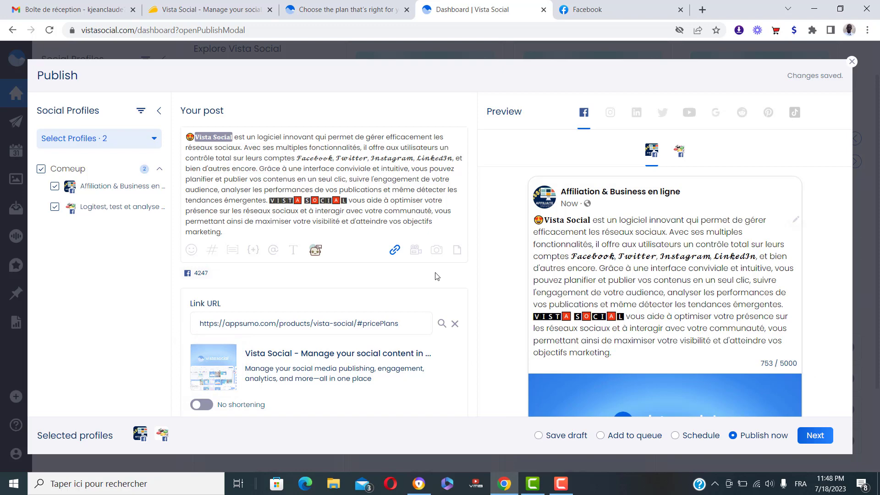
{"action": "scroll", "coordinate": [436, 276], "scroll_direction": "down", "scroll_amount": 2}
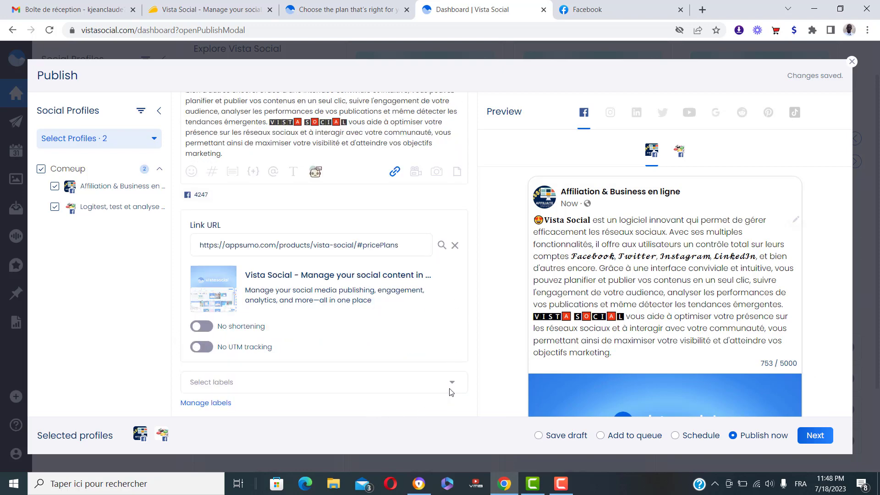
{"action": "scroll", "coordinate": [353, 239], "scroll_direction": "up", "scroll_amount": 2}
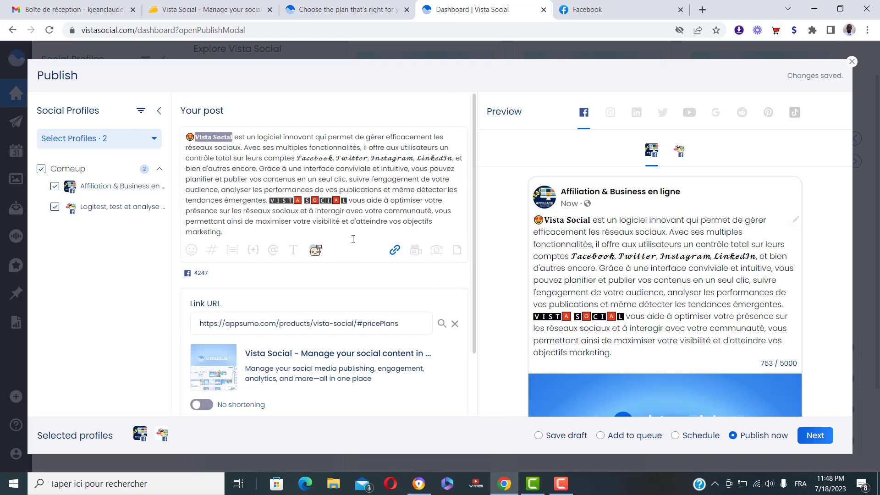
{"action": "left_click", "coordinate": [260, 146]}
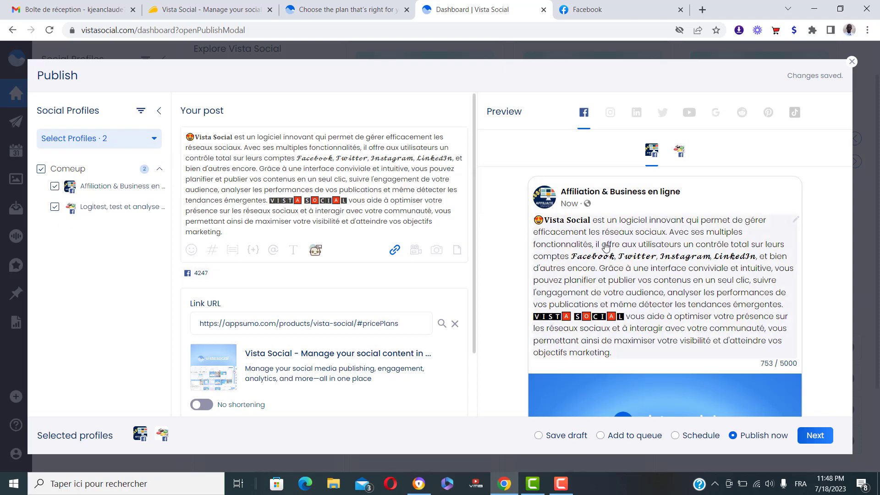
- Check the Facebook preview, publish the post immediately to both selected pages, and look over the dashboard activity
{"action": "scroll", "coordinate": [605, 247], "scroll_direction": "down", "scroll_amount": 5}
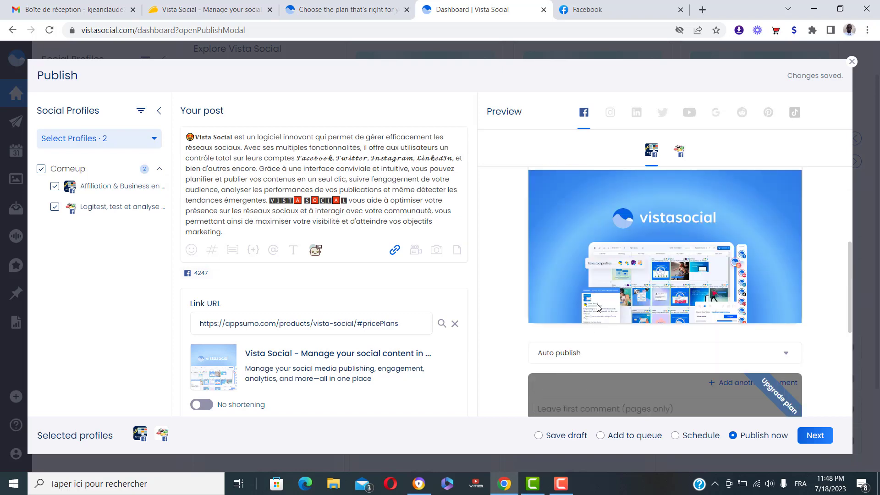
{"action": "scroll", "coordinate": [665, 344], "scroll_direction": "down", "scroll_amount": 3}
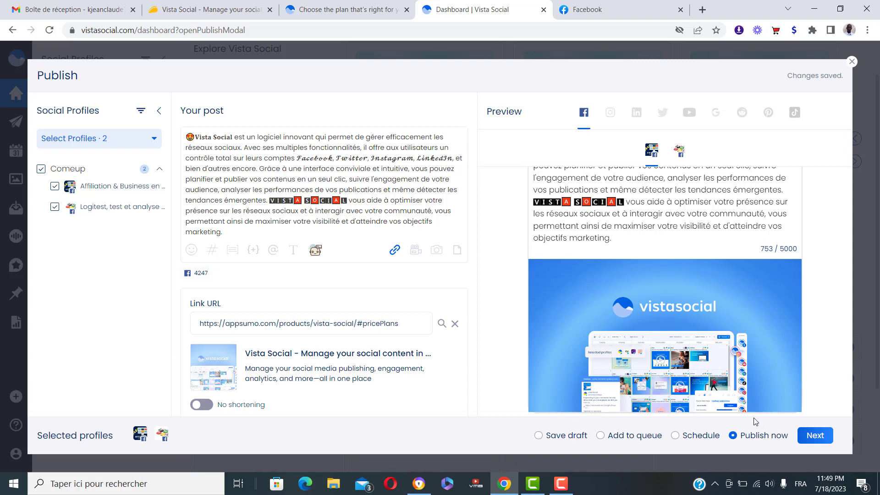
{"action": "left_click", "coordinate": [819, 439]}
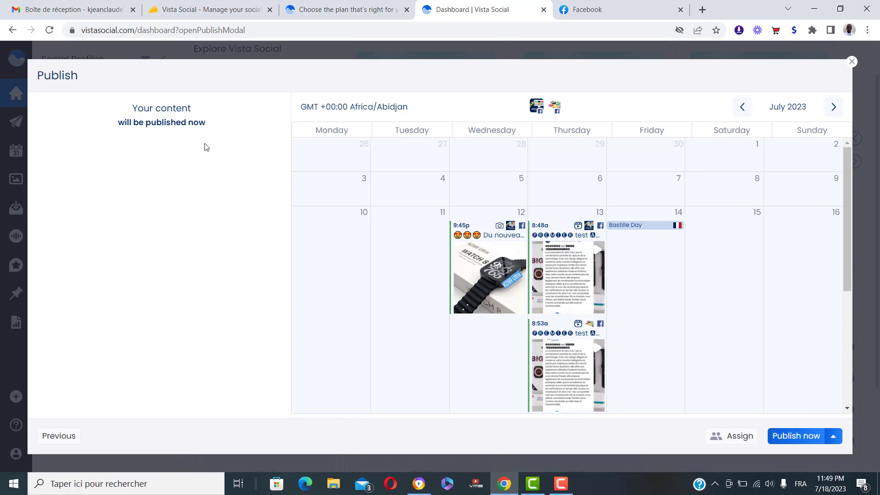
{"action": "left_click", "coordinate": [805, 438]}
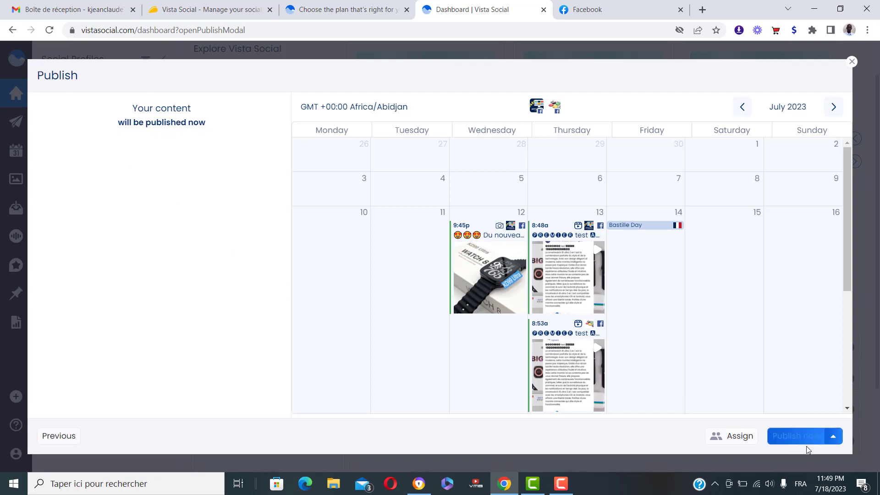
{"action": "left_click", "coordinate": [805, 438]}
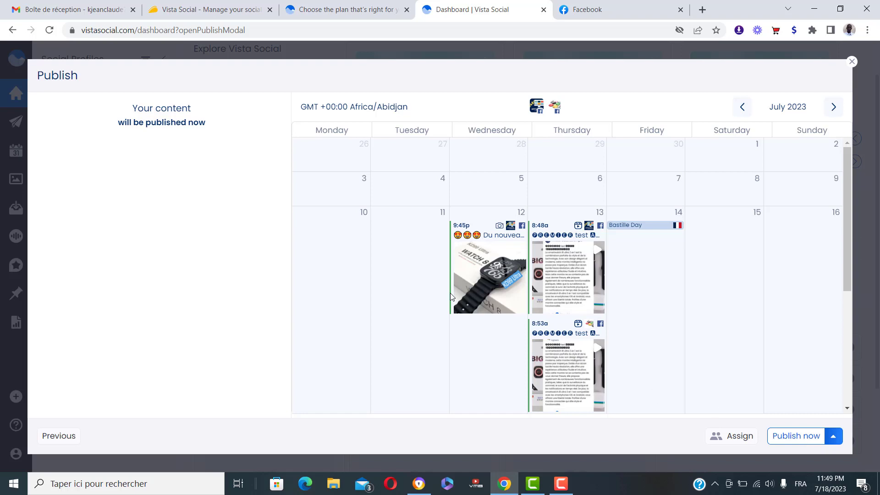
{"action": "left_click", "coordinate": [797, 437]}
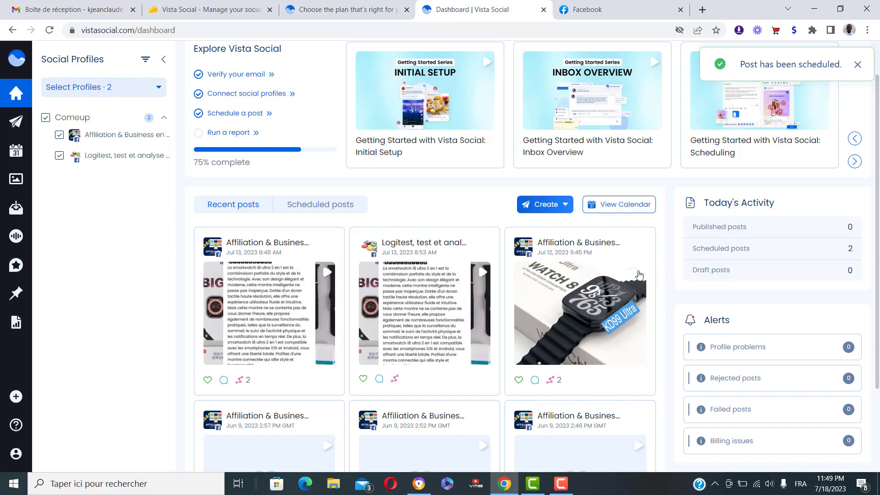
{"action": "scroll", "coordinate": [581, 310], "scroll_direction": "down", "scroll_amount": 2}
{"action": "scroll", "coordinate": [583, 312], "scroll_direction": "up", "scroll_amount": 1}
{"action": "scroll", "coordinate": [582, 312], "scroll_direction": "up", "scroll_amount": 2}
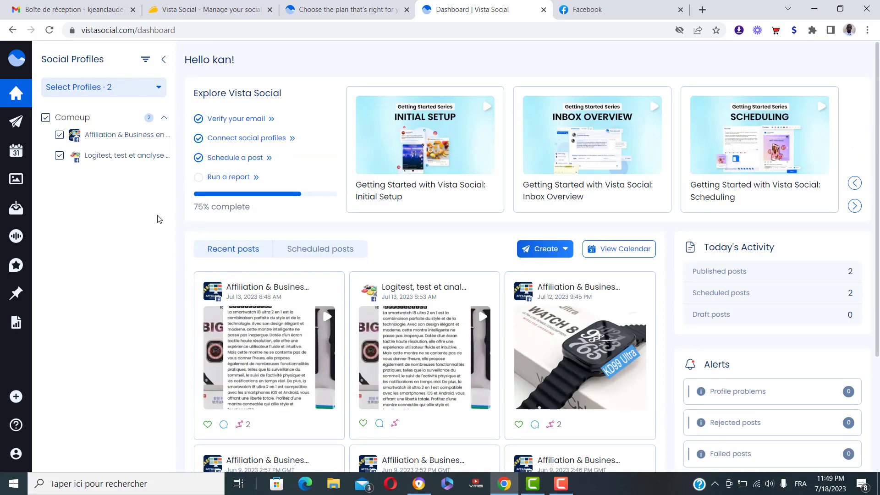
- Look over the recent posts on the dashboard and reload the Affiliation & Business en ligne page on Facebook
{"action": "scroll", "coordinate": [491, 263], "scroll_direction": "down", "scroll_amount": 3}
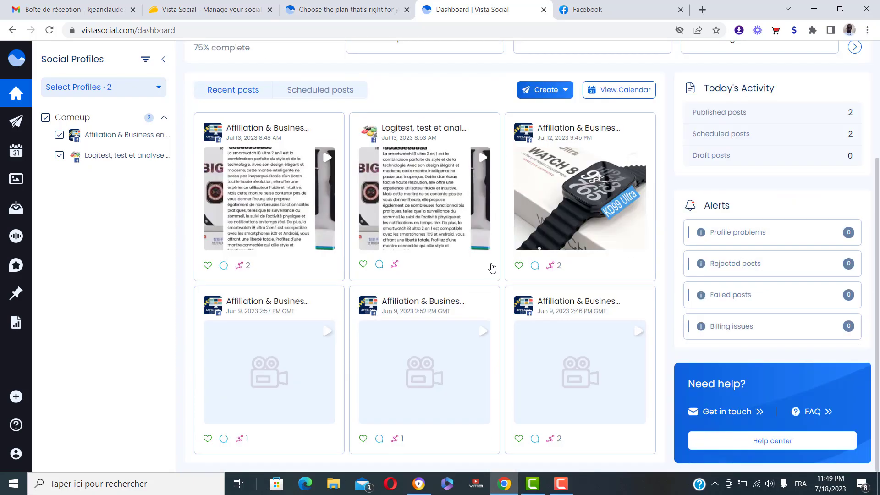
{"action": "scroll", "coordinate": [488, 264], "scroll_direction": "up", "scroll_amount": 3}
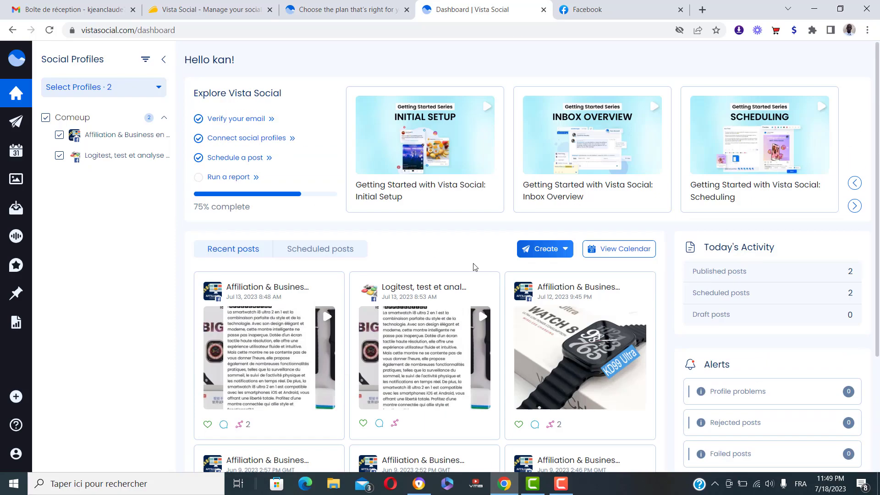
{"action": "left_click", "coordinate": [631, 7]}
{"action": "scroll", "coordinate": [642, 294], "scroll_direction": "down", "scroll_amount": 8}
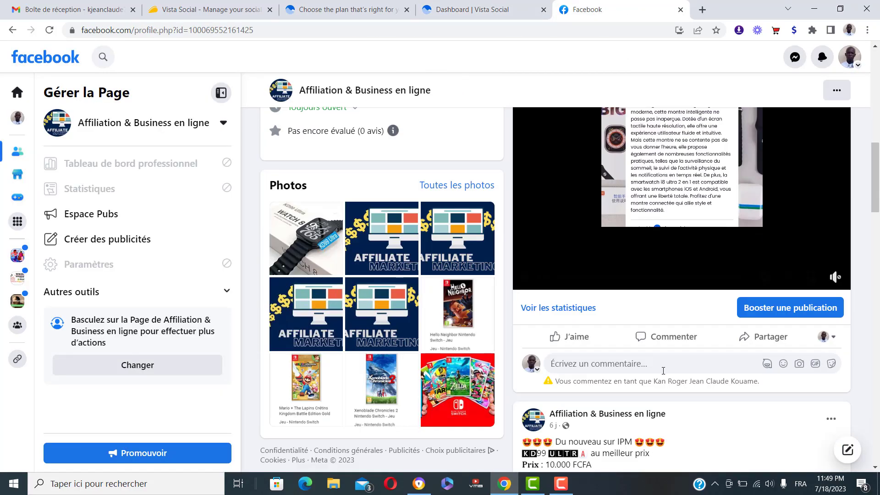
{"action": "scroll", "coordinate": [646, 320], "scroll_direction": "up", "scroll_amount": 8}
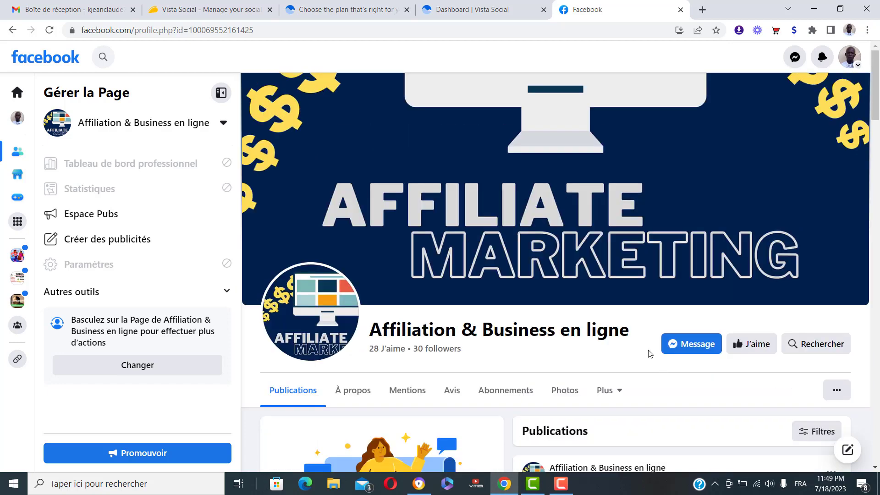
{"action": "left_click", "coordinate": [49, 31]}
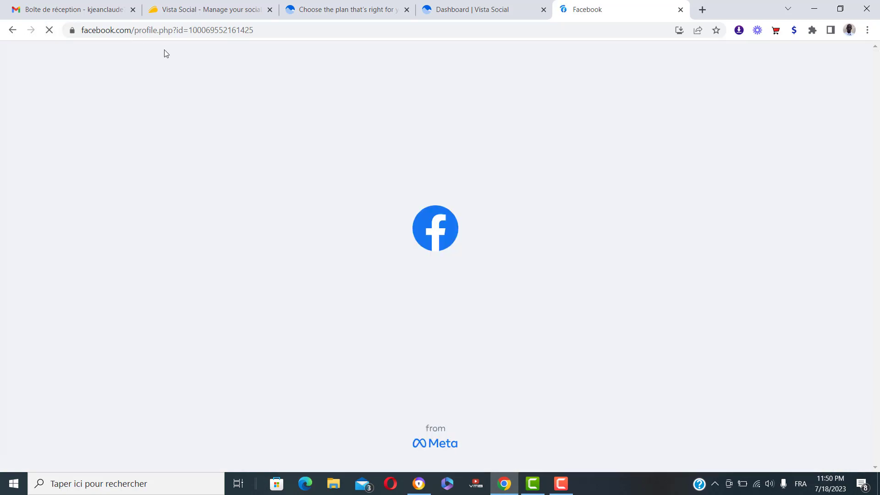
- Examine the newly published Vista Social post and its publication time on the Affiliation & Business en ligne page
{"action": "scroll", "coordinate": [649, 176], "scroll_direction": "down", "scroll_amount": 7}
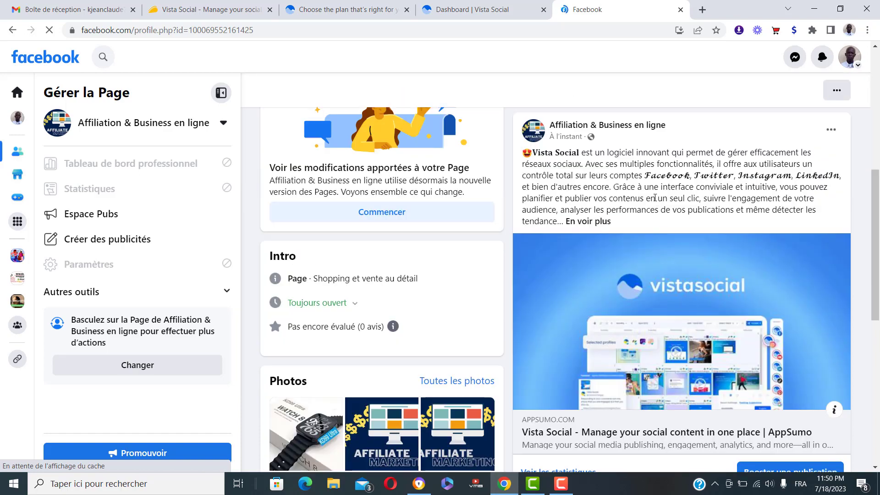
{"action": "scroll", "coordinate": [757, 220], "scroll_direction": "down", "scroll_amount": 2}
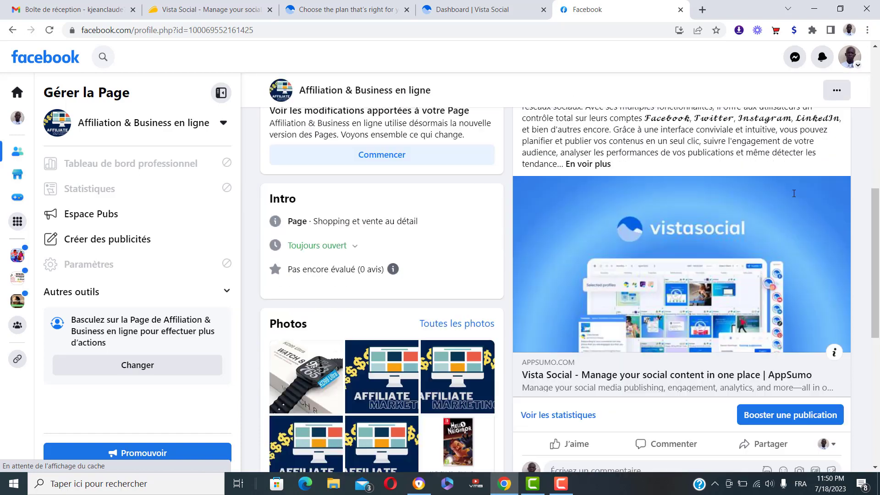
{"action": "scroll", "coordinate": [777, 290], "scroll_direction": "up", "scroll_amount": 1}
{"action": "scroll", "coordinate": [778, 291], "scroll_direction": "up", "scroll_amount": 2}
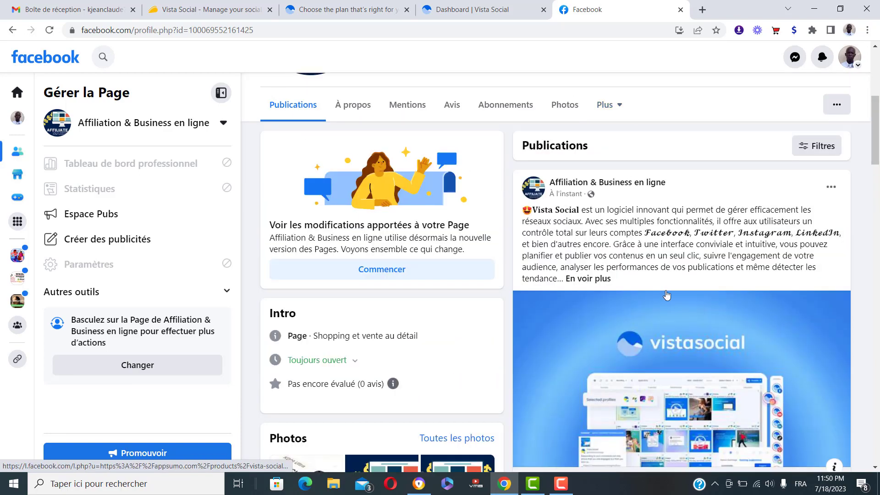
{"action": "mouse_move", "coordinate": [563, 200]}
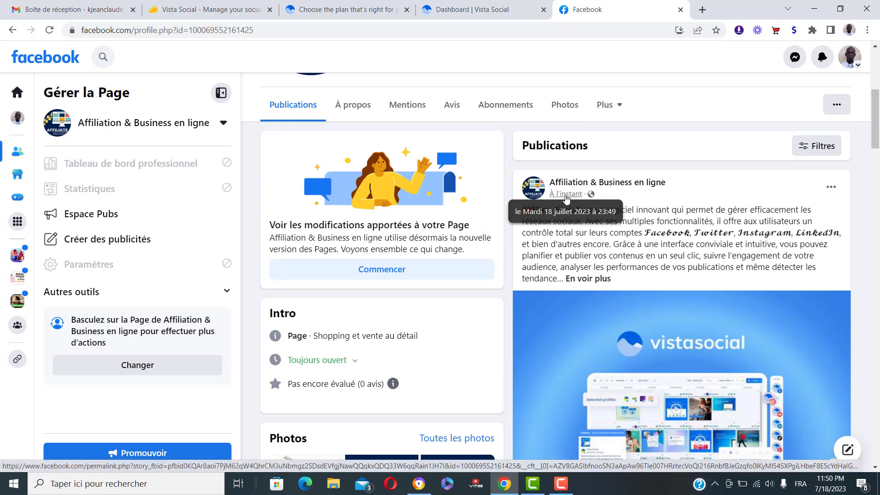
{"action": "scroll", "coordinate": [733, 193], "scroll_direction": "down", "scroll_amount": 2}
{"action": "scroll", "coordinate": [742, 213], "scroll_direction": "up", "scroll_amount": 2}
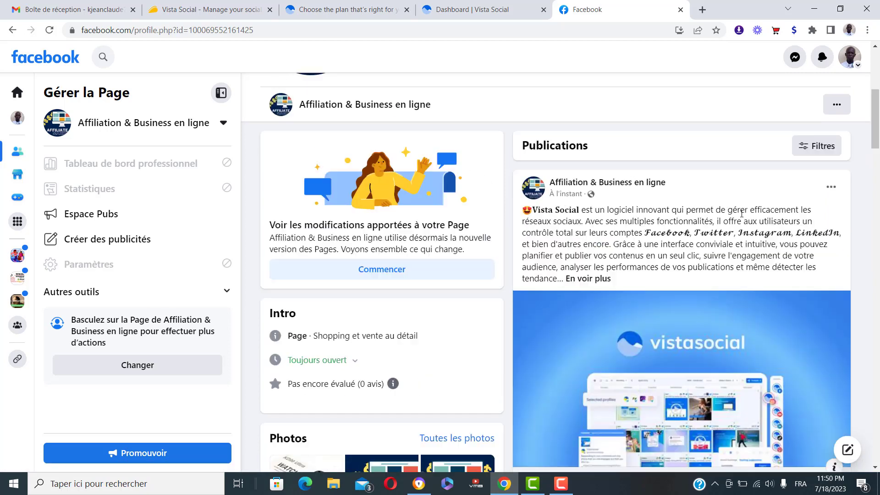
- Expand the full text of the Vista Social post and review it together with its AppSumo link card
{"action": "left_click", "coordinate": [594, 279]}
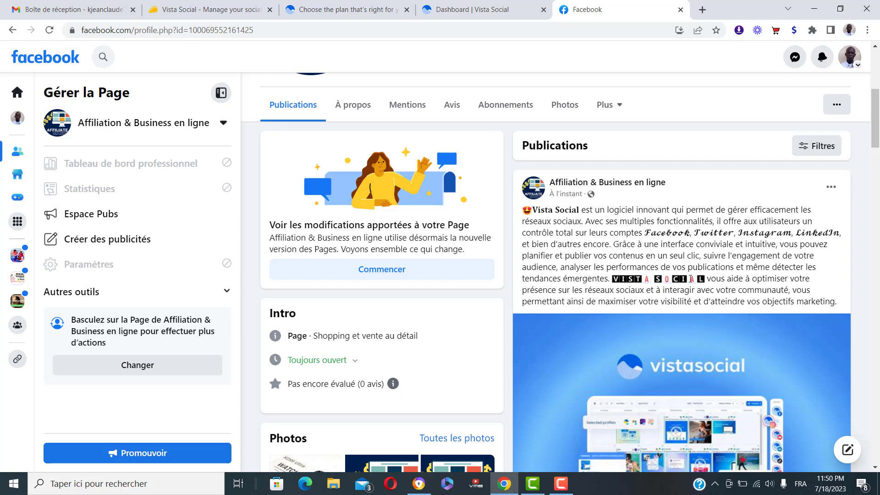
{"action": "scroll", "coordinate": [750, 284], "scroll_direction": "down", "scroll_amount": 3}
{"action": "scroll", "coordinate": [745, 316], "scroll_direction": "down", "scroll_amount": 1}
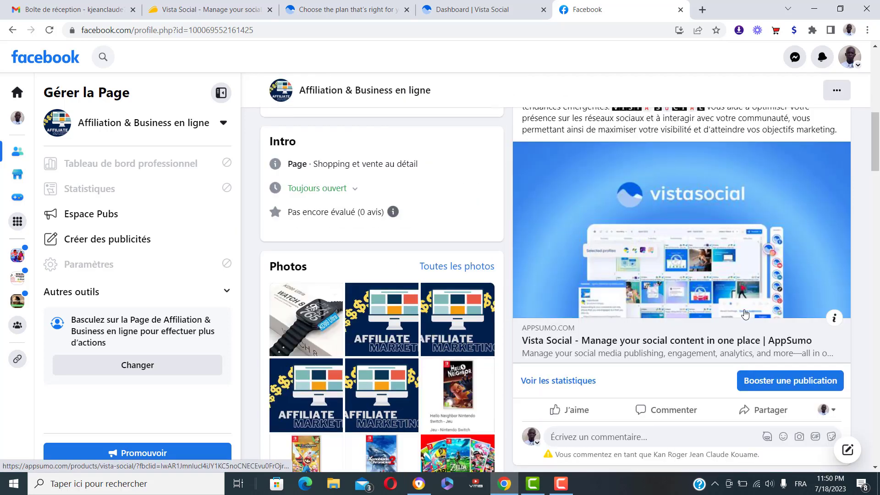
{"action": "scroll", "coordinate": [744, 324], "scroll_direction": "down", "scroll_amount": 1}
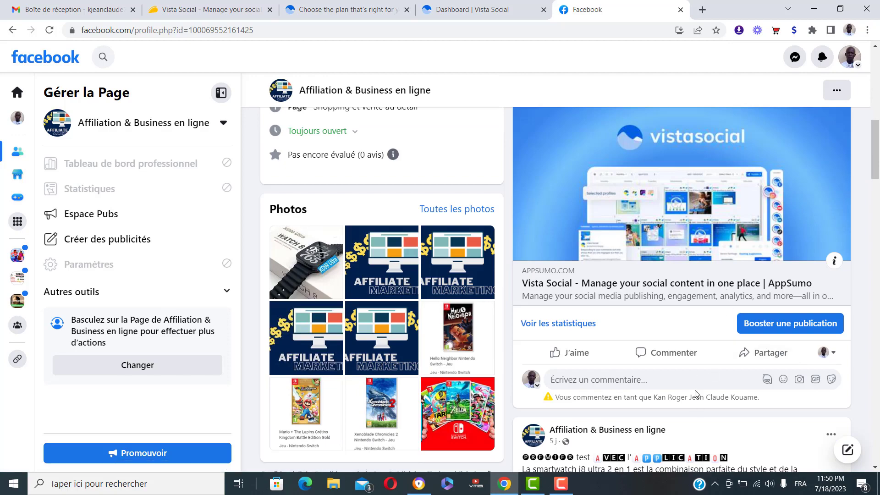
{"action": "scroll", "coordinate": [695, 393], "scroll_direction": "down", "scroll_amount": 1}
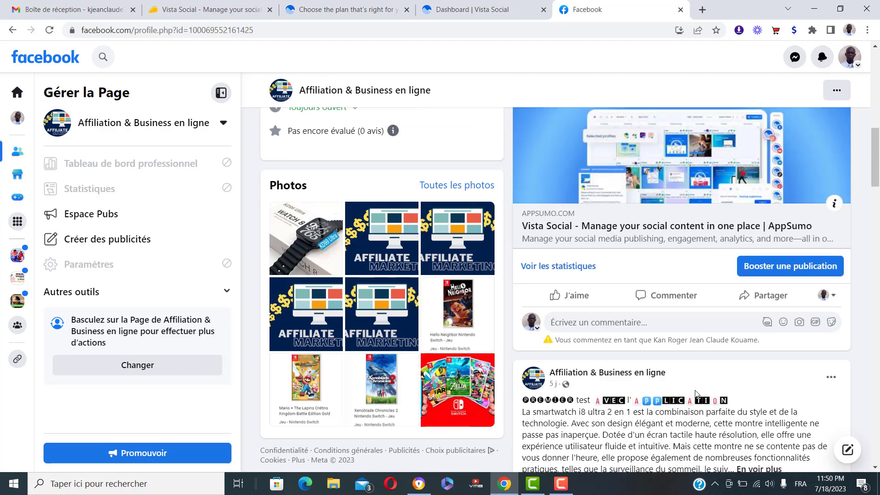
{"action": "scroll", "coordinate": [695, 393], "scroll_direction": "up", "scroll_amount": 4}
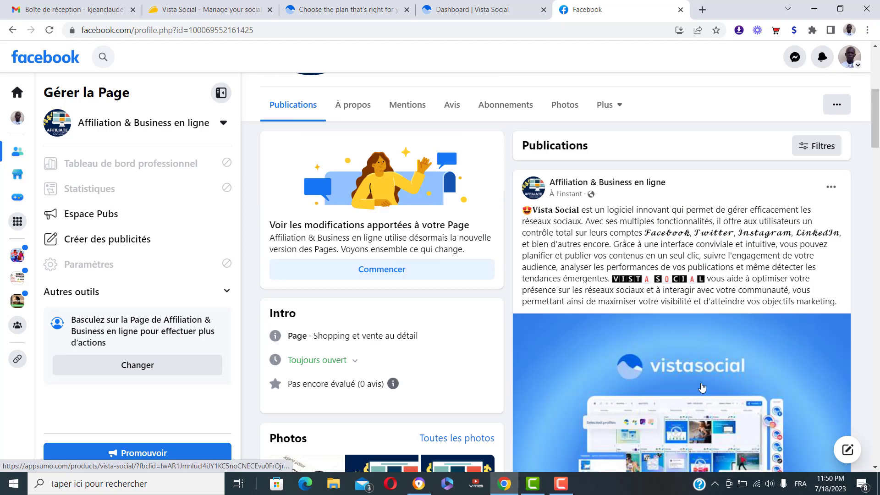
- Examine the styled "Vista Social" name at the start of the post and the link image below the text
{"action": "left_click_drag", "start_coordinate": [578, 209], "coordinate": [560, 209]}
{"action": "left_click", "coordinate": [551, 216]}
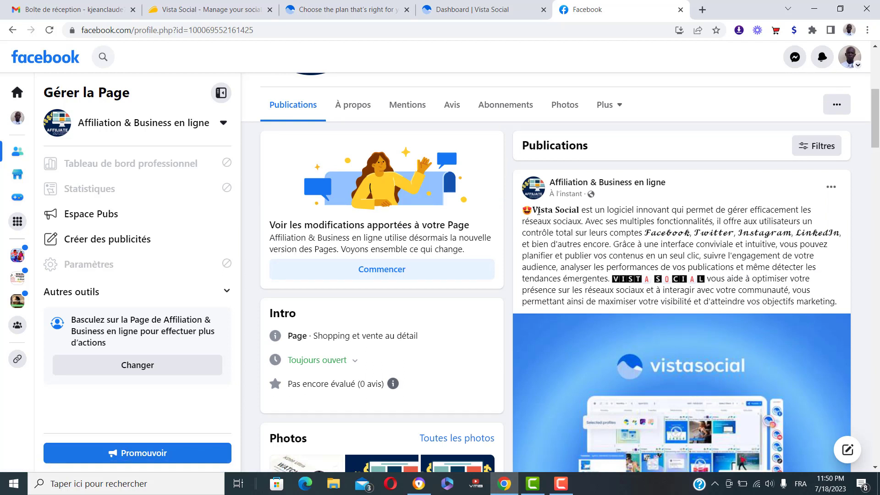
{"action": "left_click_drag", "start_coordinate": [580, 209], "coordinate": [538, 211]}
{"action": "left_click", "coordinate": [538, 214]}
{"action": "scroll", "coordinate": [731, 249], "scroll_direction": "down", "scroll_amount": 4}
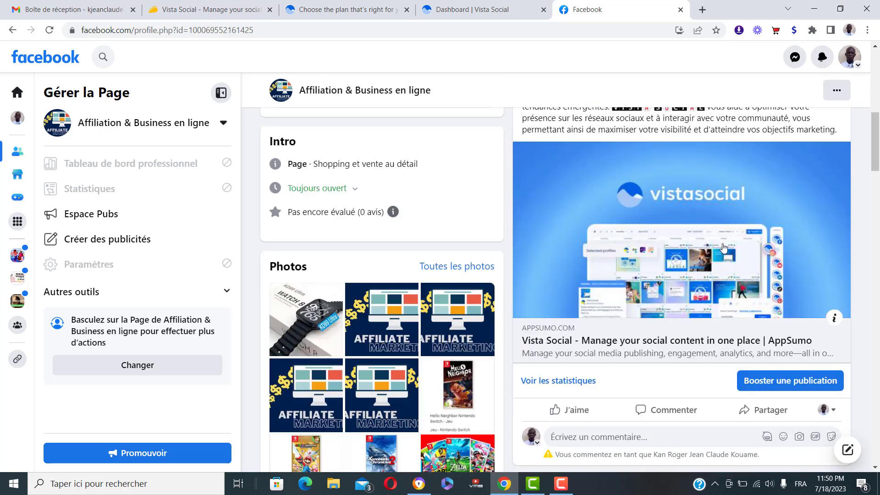
{"action": "scroll", "coordinate": [729, 250], "scroll_direction": "up", "scroll_amount": 3}
{"action": "scroll", "coordinate": [576, 166], "scroll_direction": "down", "scroll_amount": 3}
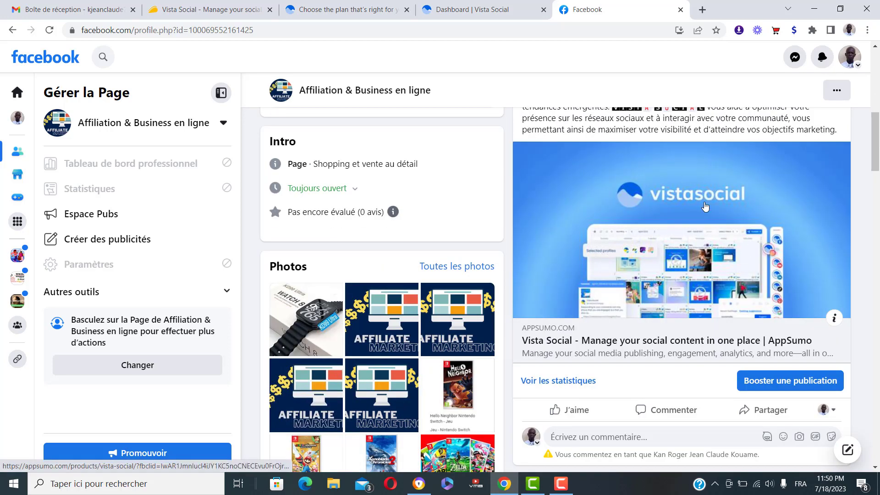
- Open the post's AppSumo link to check its landing page, close that page, and look over the Facebook post again
{"action": "scroll", "coordinate": [732, 240], "scroll_direction": "down", "scroll_amount": 1}
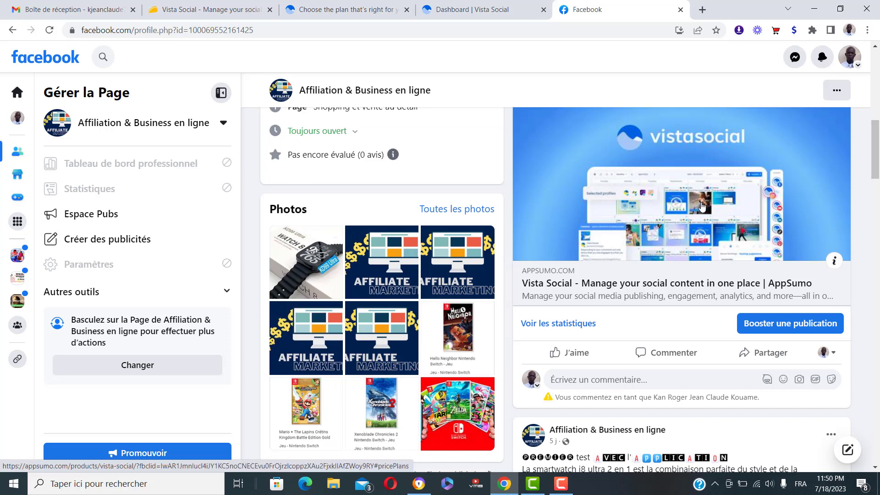
{"action": "left_click", "coordinate": [660, 260]}
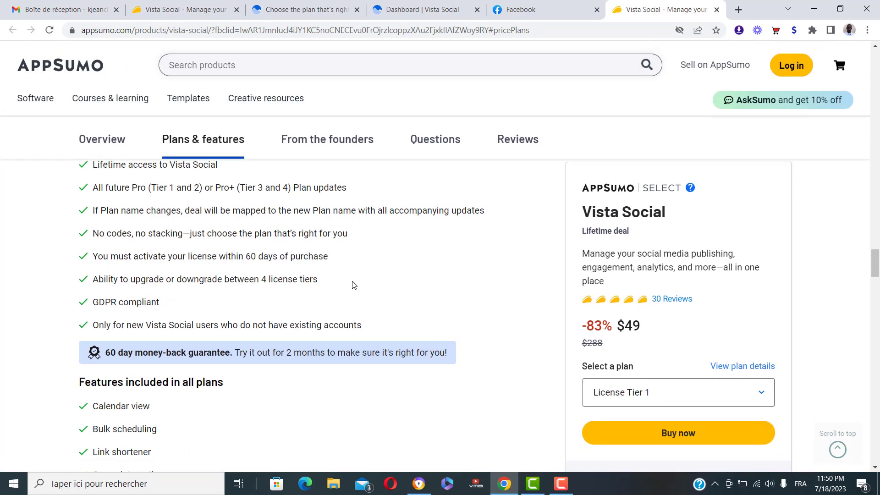
{"action": "left_click", "coordinate": [717, 9]}
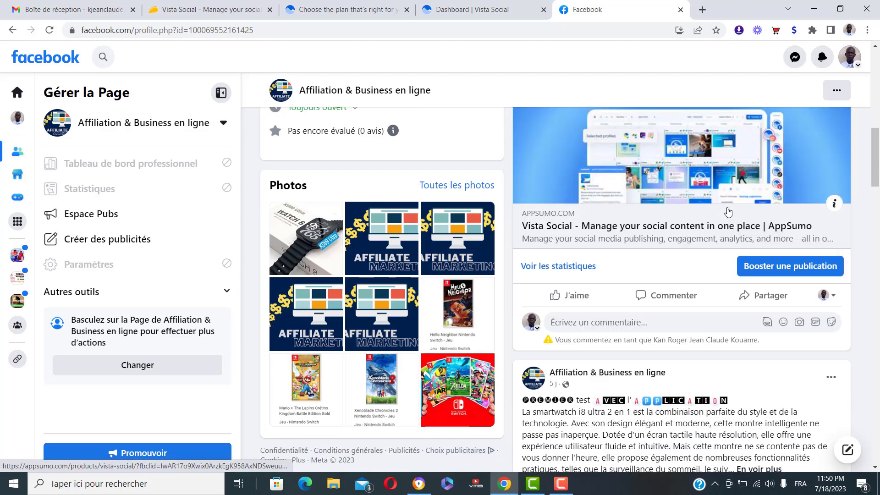
{"action": "scroll", "coordinate": [728, 211], "scroll_direction": "up", "scroll_amount": 2}
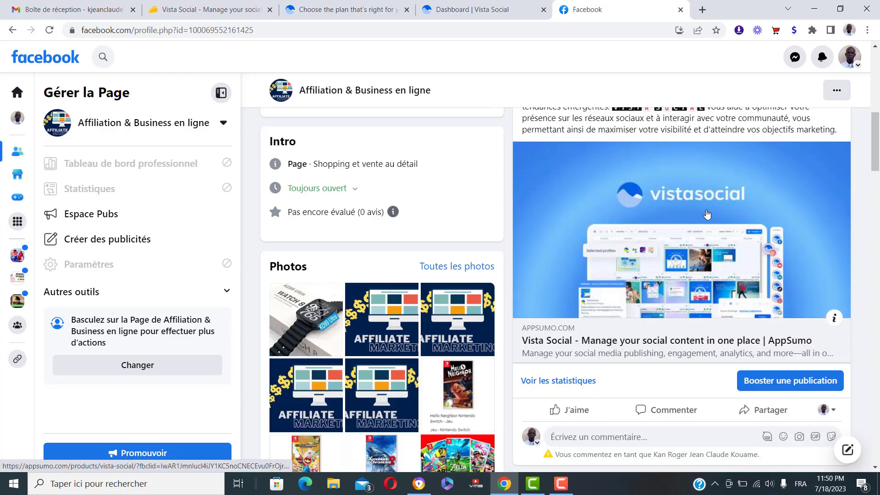
{"action": "scroll", "coordinate": [707, 215], "scroll_direction": "down", "scroll_amount": 2}
{"action": "scroll", "coordinate": [679, 153], "scroll_direction": "up", "scroll_amount": 5}
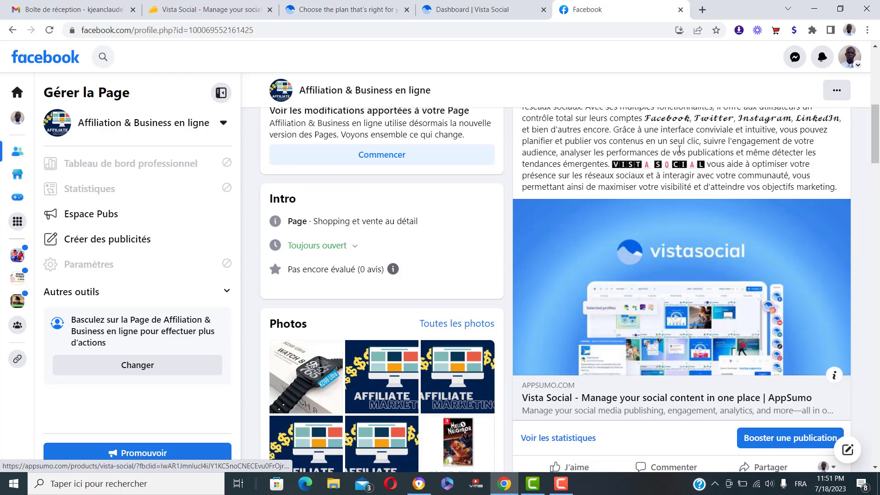
{"action": "scroll", "coordinate": [755, 222], "scroll_direction": "down", "scroll_amount": 2}
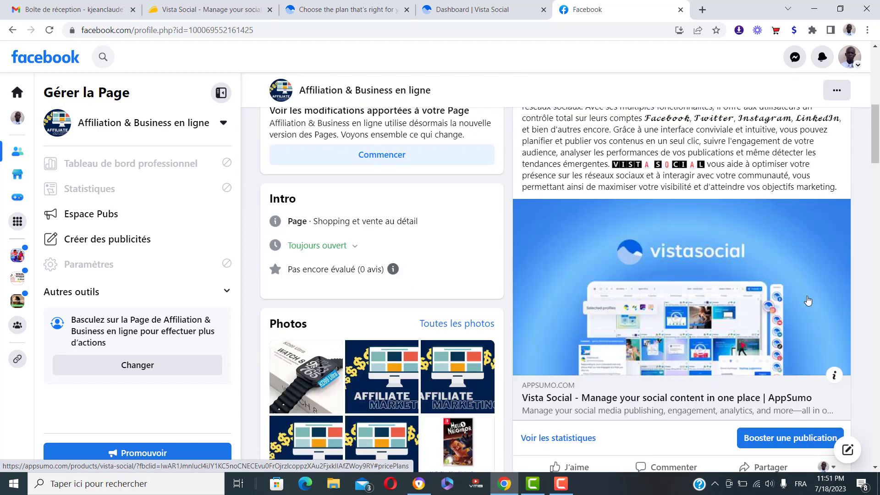
{"action": "scroll", "coordinate": [792, 297], "scroll_direction": "up", "scroll_amount": 1}
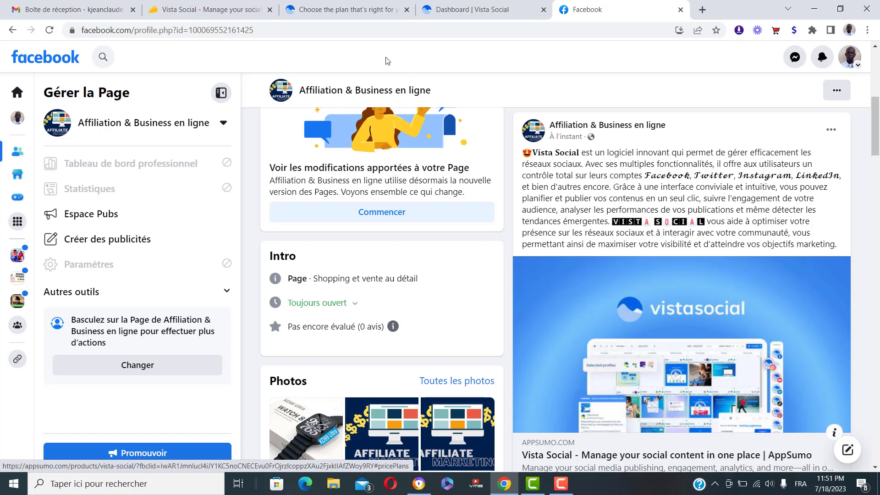
- Switch back to Vista Social, open the monthly calendar, and check the details of both posts published on July 18
{"action": "left_click", "coordinate": [473, 7]}
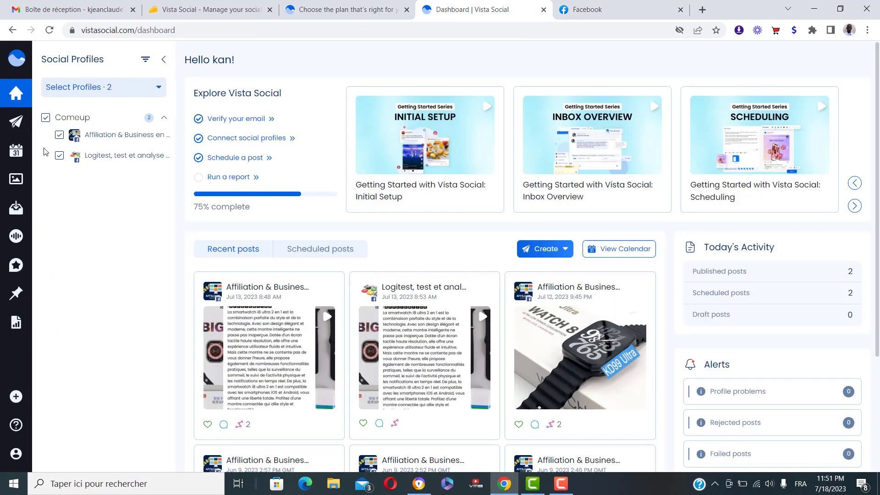
{"action": "mouse_move", "coordinate": [24, 122]}
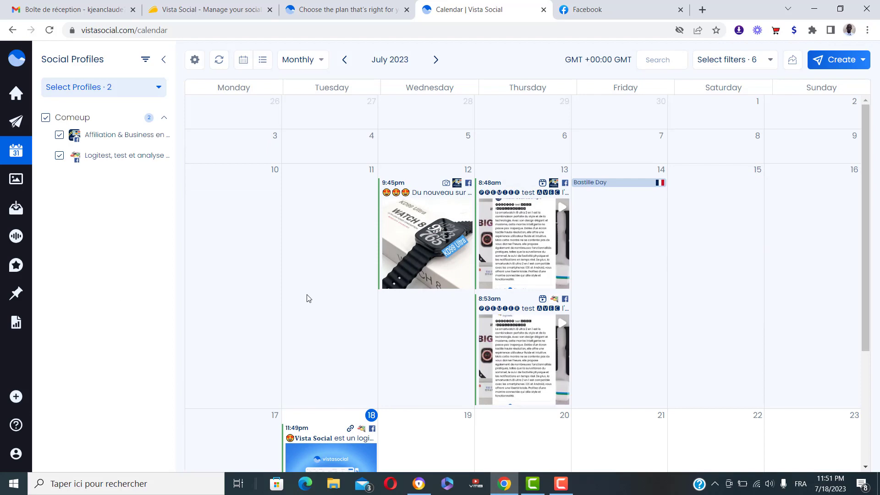
{"action": "scroll", "coordinate": [376, 385], "scroll_direction": "down", "scroll_amount": 1}
{"action": "scroll", "coordinate": [375, 385], "scroll_direction": "down", "scroll_amount": 2}
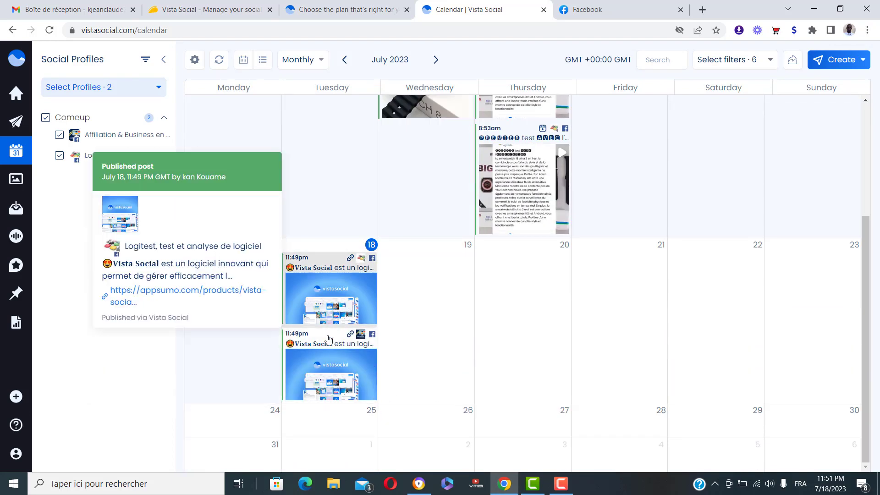
{"action": "mouse_move", "coordinate": [337, 347]}
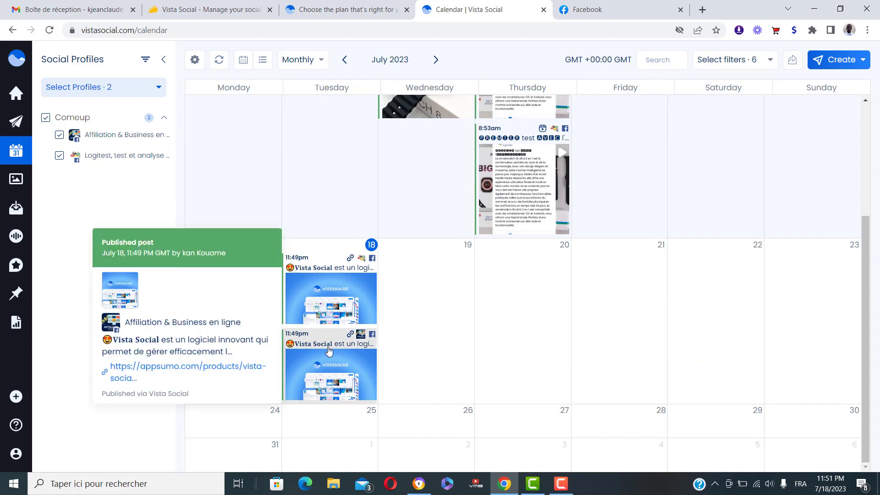
{"action": "mouse_move", "coordinate": [309, 349]}
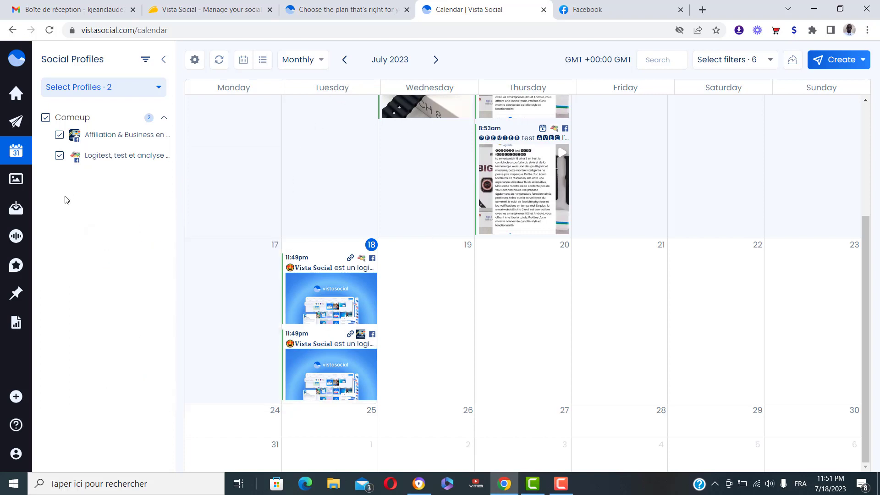
- Start a new post from July 21 in the calendar and view the profile groups available for it
{"action": "mouse_move", "coordinate": [27, 160]}
{"action": "left_click", "coordinate": [626, 334]}
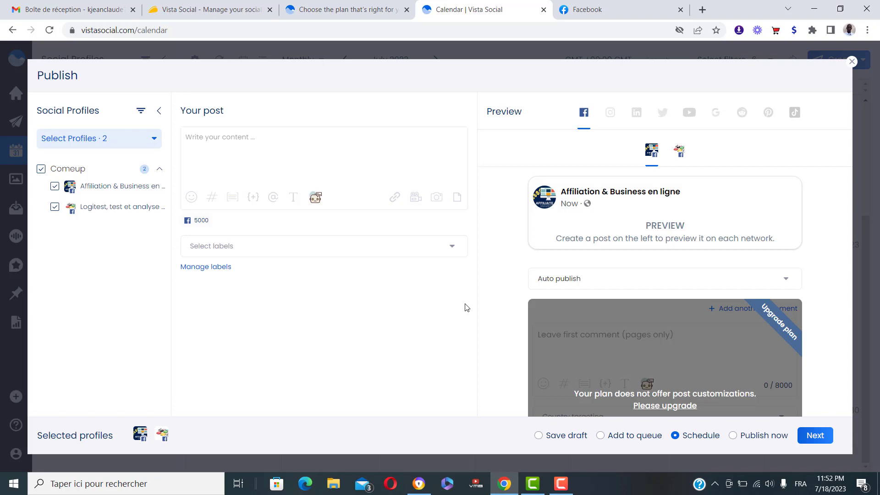
{"action": "left_click", "coordinate": [123, 145]}
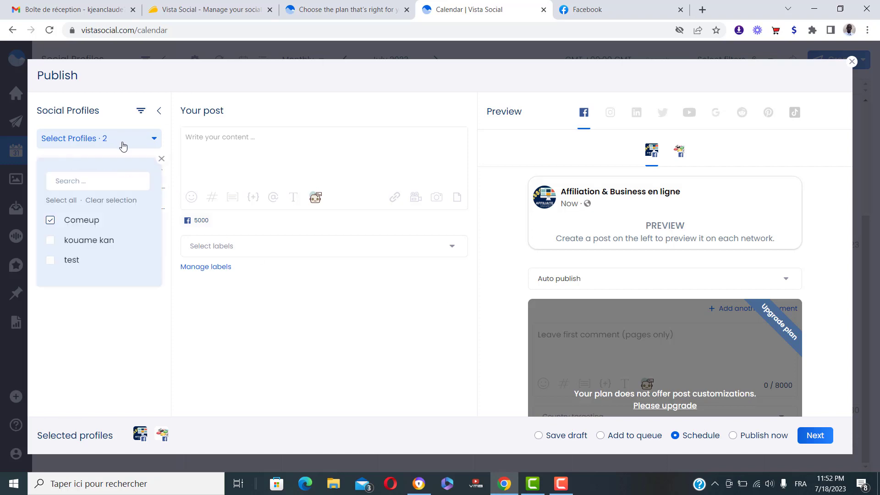
{"action": "left_click", "coordinate": [92, 324]}
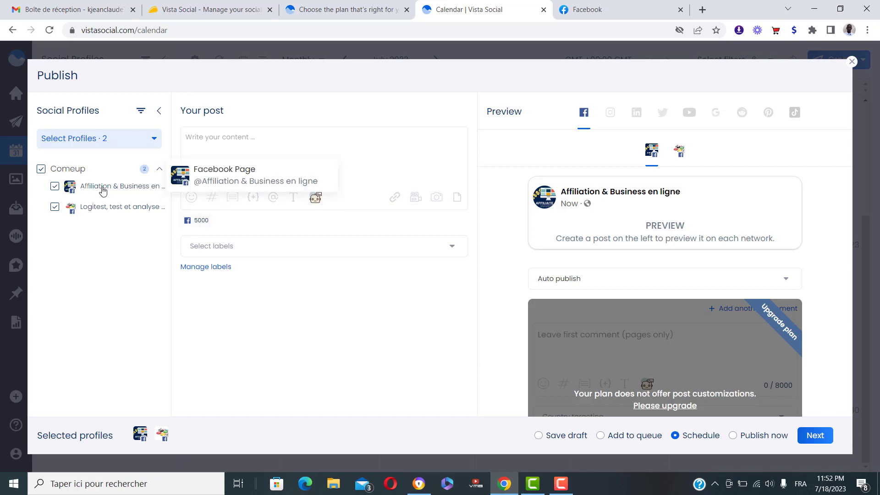
- Select the profile group named after the account owner for the post and deselect the Comeup group
{"action": "left_click", "coordinate": [89, 143]}
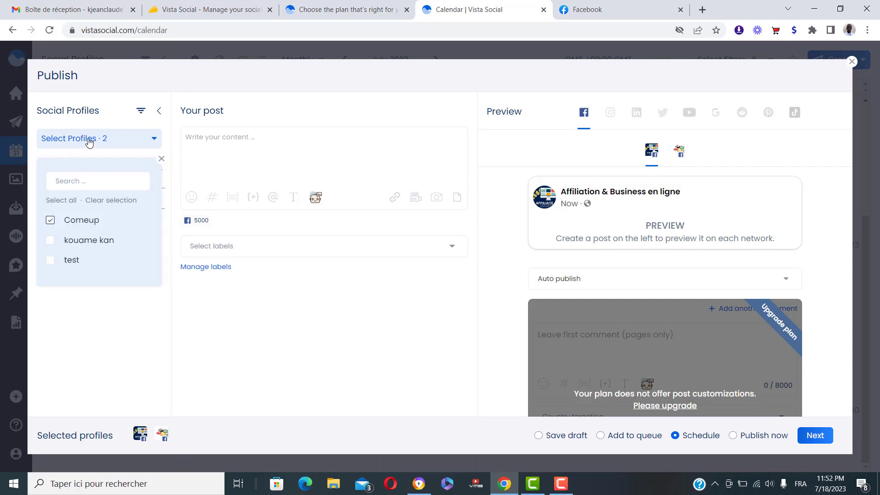
{"action": "left_click", "coordinate": [51, 240]}
{"action": "left_click", "coordinate": [50, 220]}
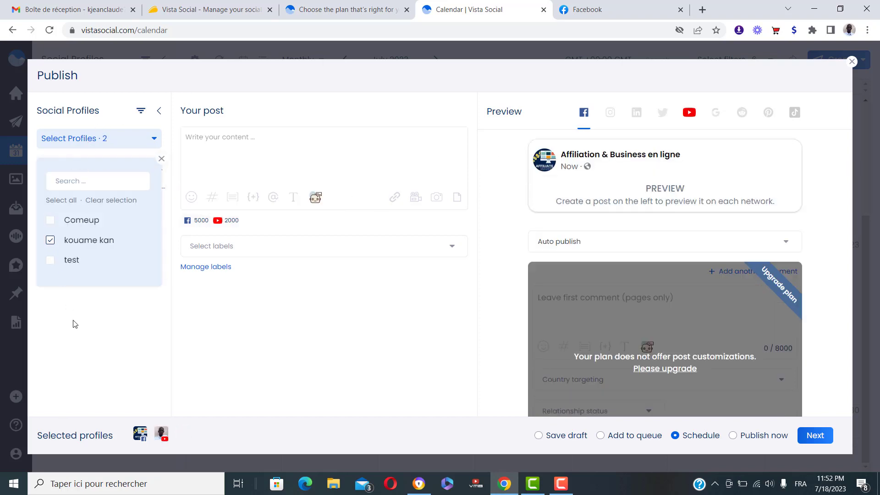
{"action": "left_click", "coordinate": [80, 337]}
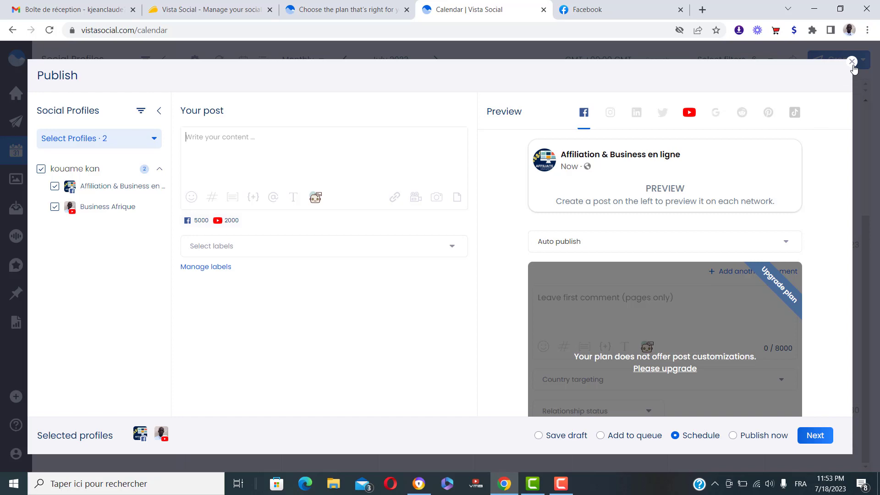
{"action": "left_click", "coordinate": [438, 199]}
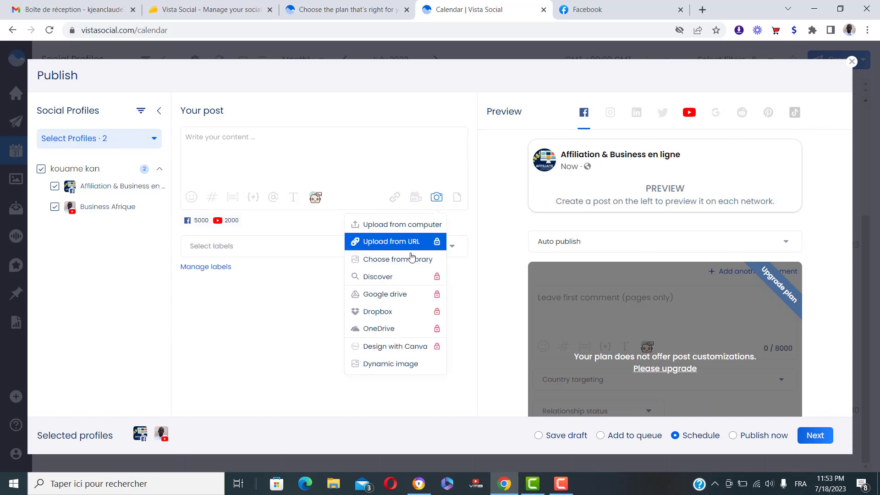
{"action": "left_click", "coordinate": [407, 223]}
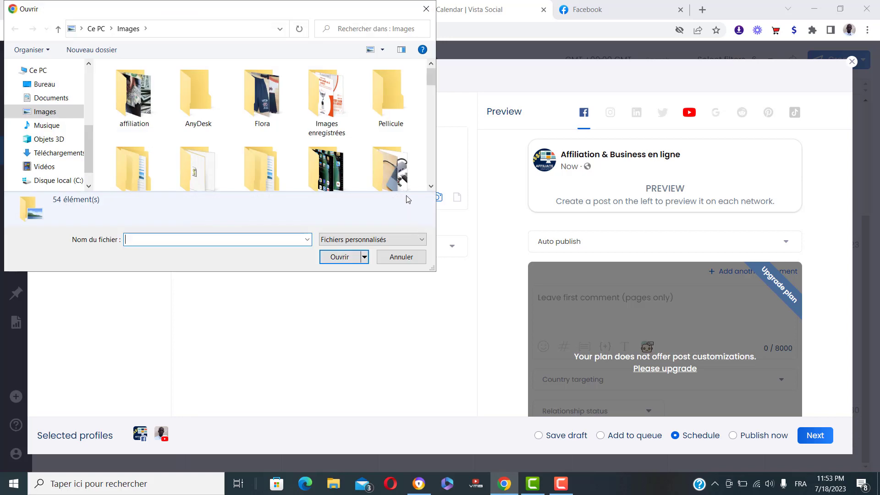
{"action": "left_click", "coordinate": [425, 9]}
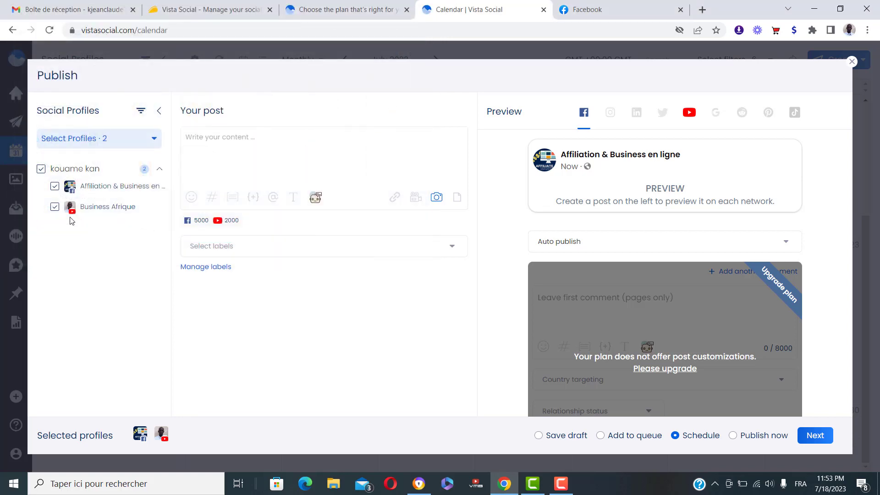
- Deselect the Business Afrique profile, try to attach the "vista social" image from the computer, and discard the post
{"action": "left_click", "coordinate": [55, 210]}
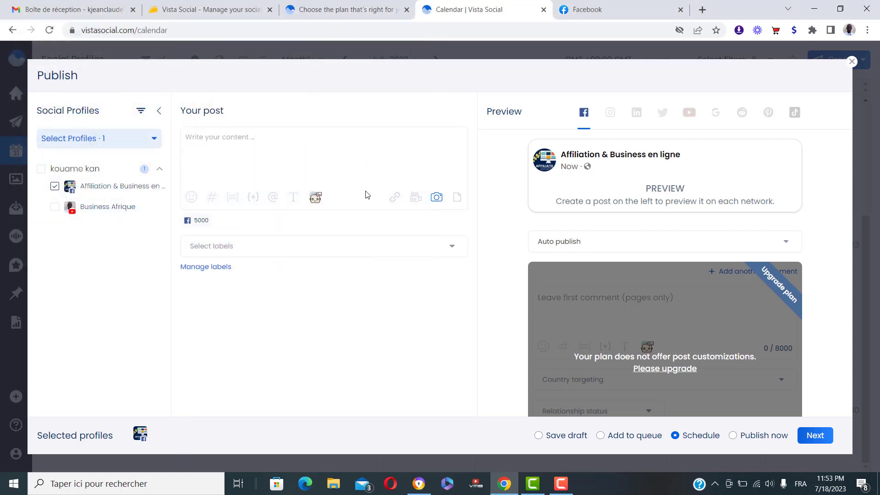
{"action": "left_click", "coordinate": [437, 199]}
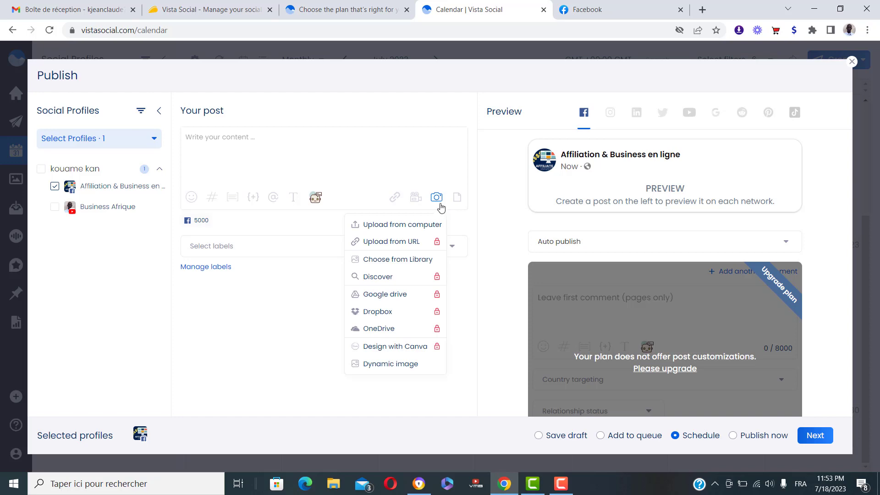
{"action": "left_click", "coordinate": [417, 227]}
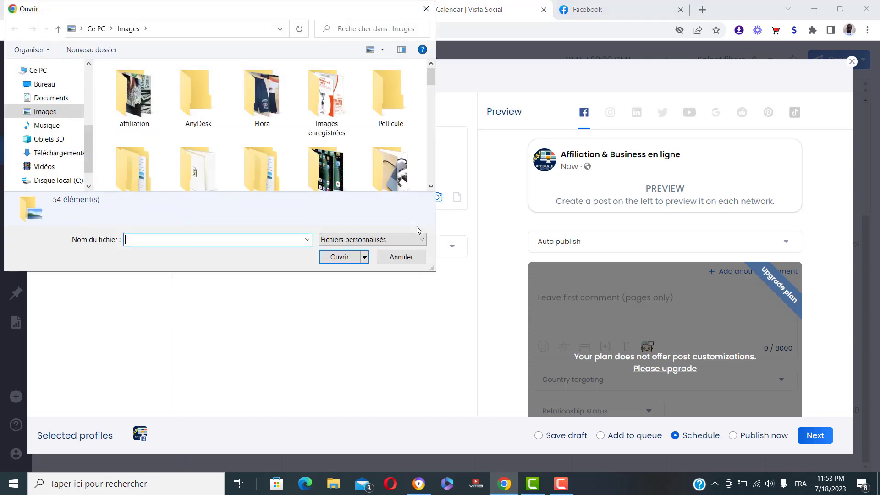
{"action": "scroll", "coordinate": [275, 138], "scroll_direction": "down", "scroll_amount": 5}
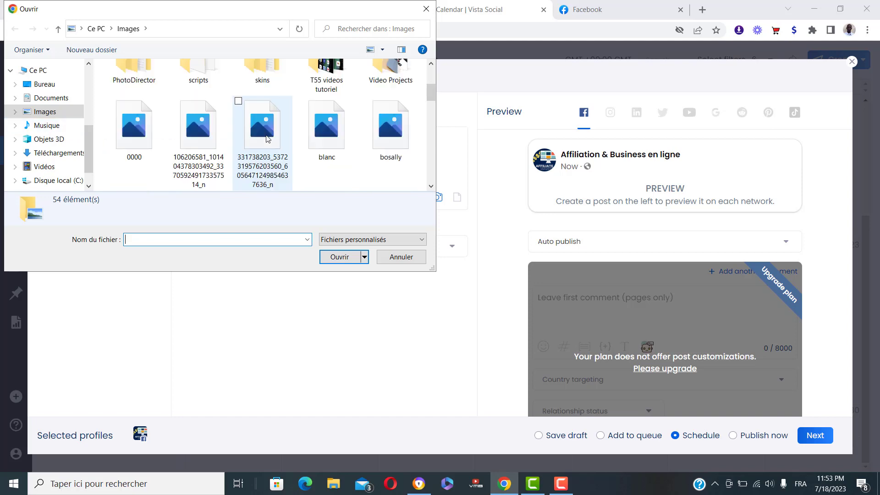
{"action": "scroll", "coordinate": [324, 139], "scroll_direction": "down", "scroll_amount": 3}
{"action": "left_click", "coordinate": [351, 162]}
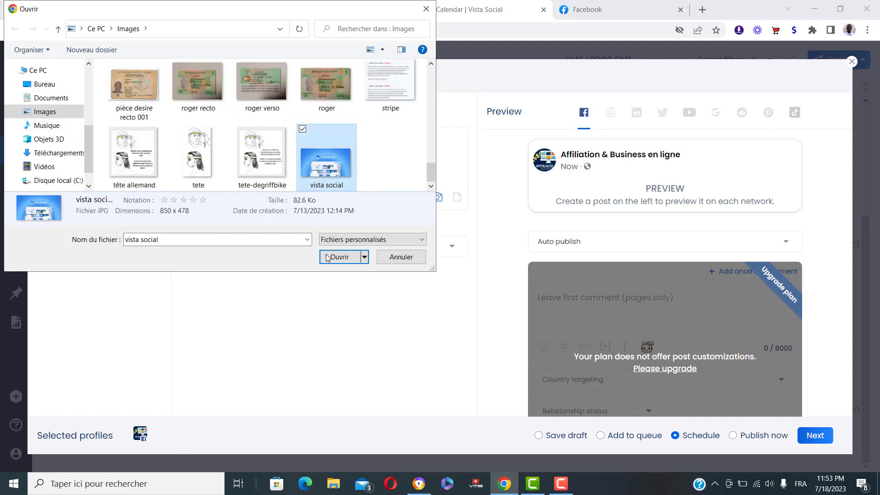
{"action": "key", "text": "Return"}
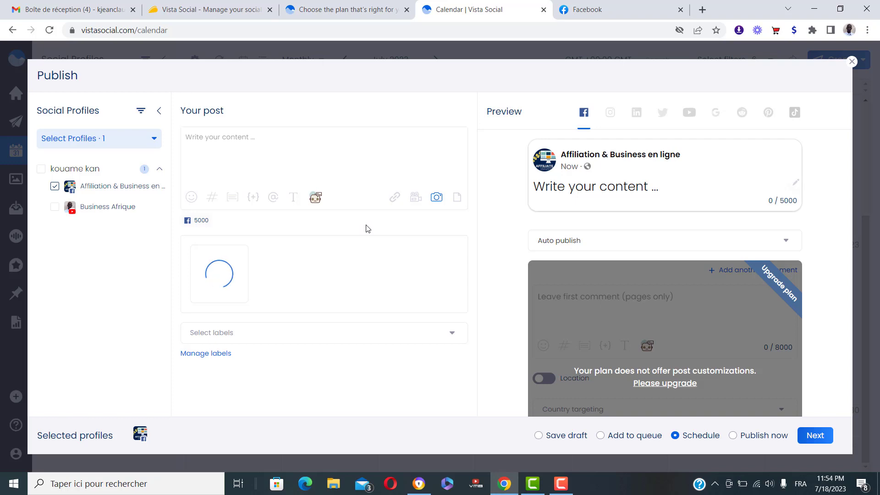
{"action": "left_click", "coordinate": [438, 200]}
{"action": "left_click", "coordinate": [852, 63]}
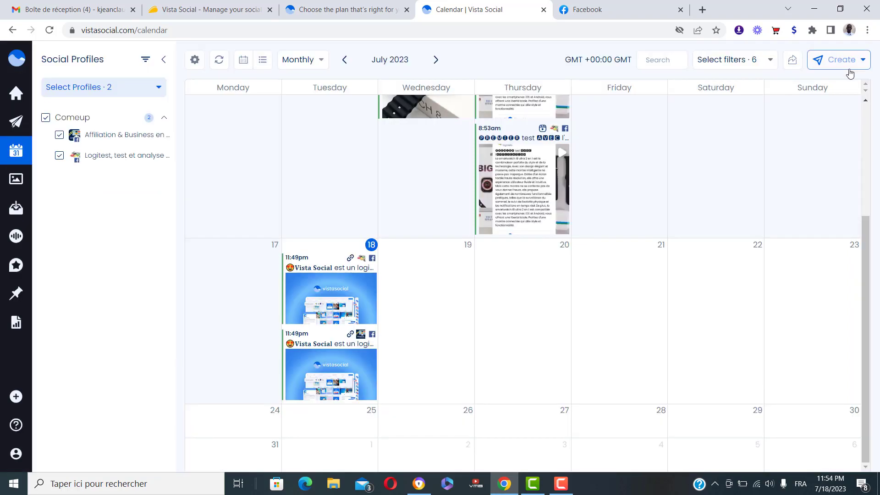
- Start a new post for the Comeup group from July 21 in the calendar and attach the "vista social" image from the computer
{"action": "left_click", "coordinate": [646, 313]}
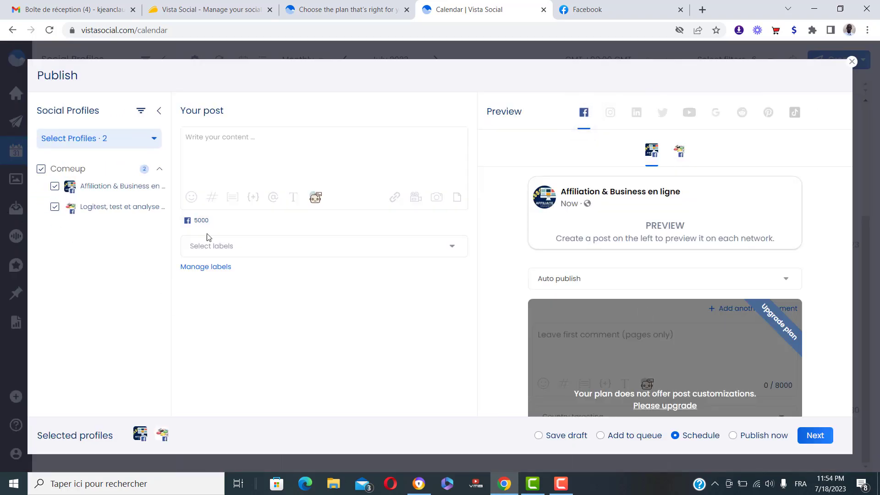
{"action": "left_click", "coordinate": [438, 201]}
{"action": "left_click", "coordinate": [411, 224]}
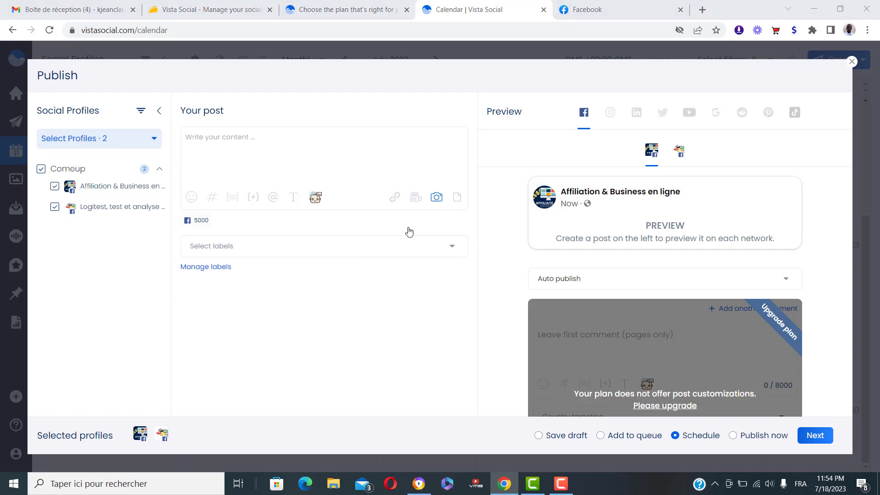
{"action": "scroll", "coordinate": [244, 118], "scroll_direction": "down", "scroll_amount": 5}
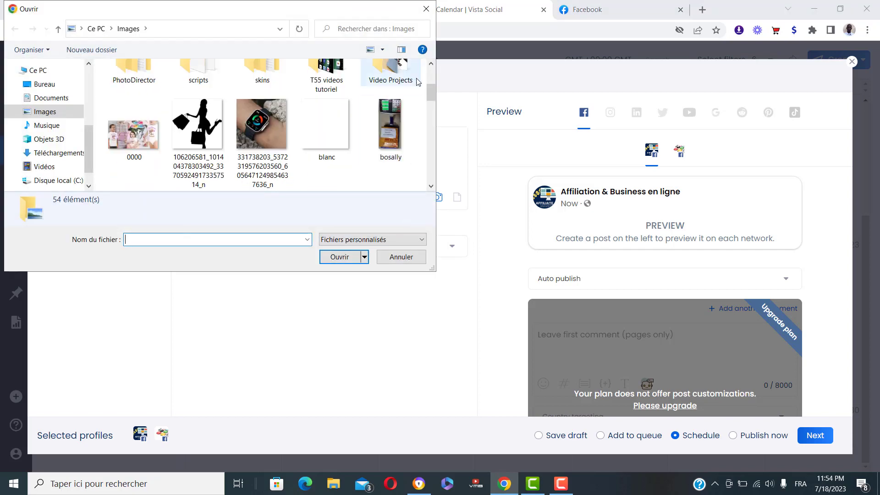
{"action": "scroll", "coordinate": [434, 176], "scroll_direction": "down", "scroll_amount": 3}
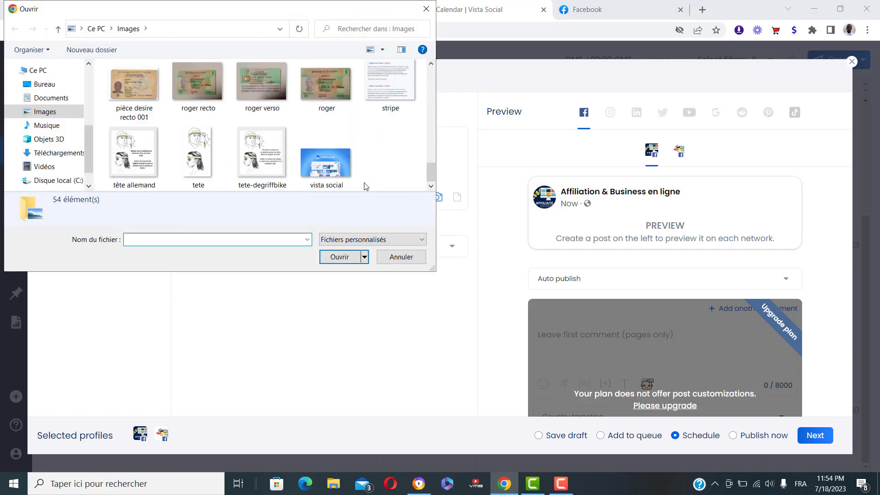
{"action": "left_click", "coordinate": [326, 160]}
{"action": "left_click", "coordinate": [339, 257]}
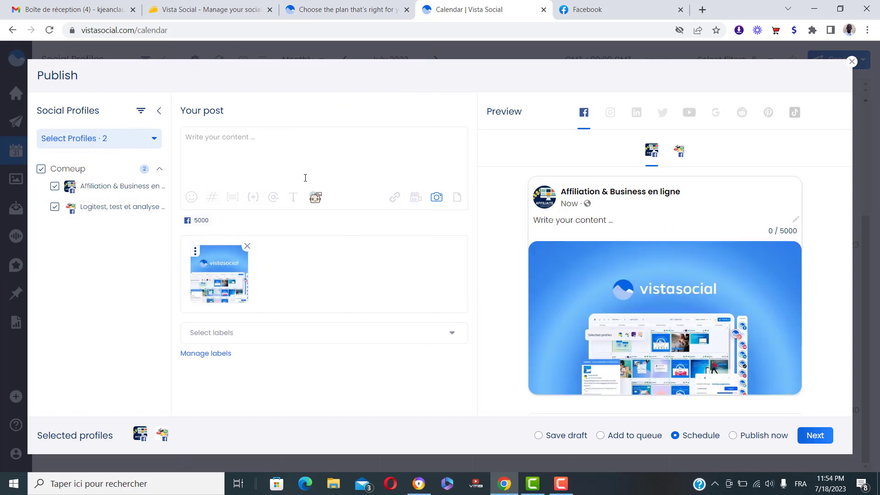
- Generate an AI caption with the prompt "ecris un texte de 50 mots sur le logiciel vista social" and insert it into the post
{"action": "left_click", "coordinate": [315, 197]}
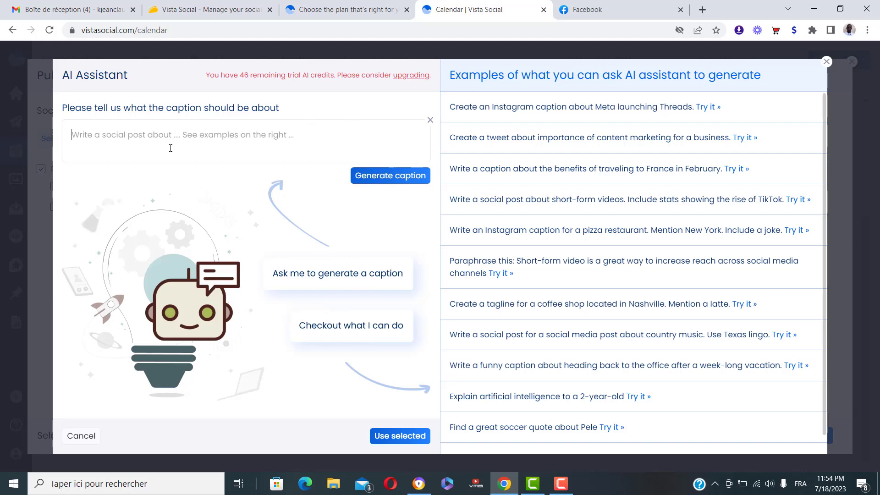
{"action": "type", "text": "ec"}
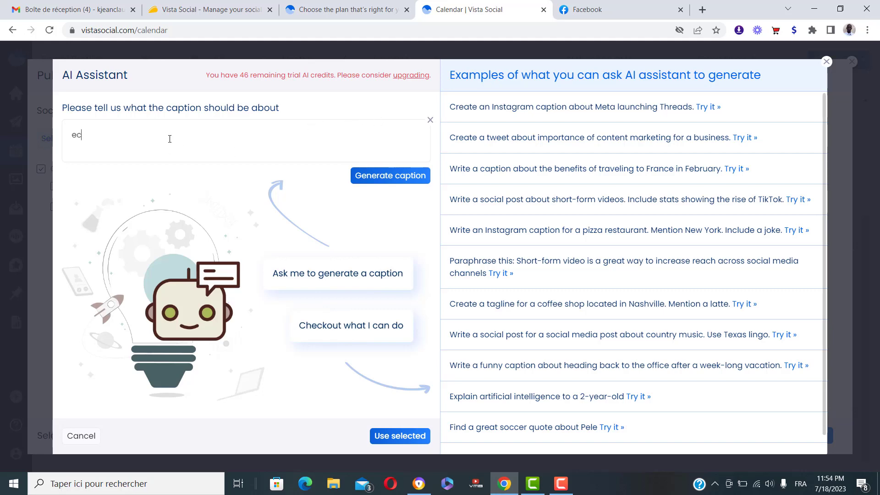
{"action": "type", "text": "ris un texte de 50 m"}
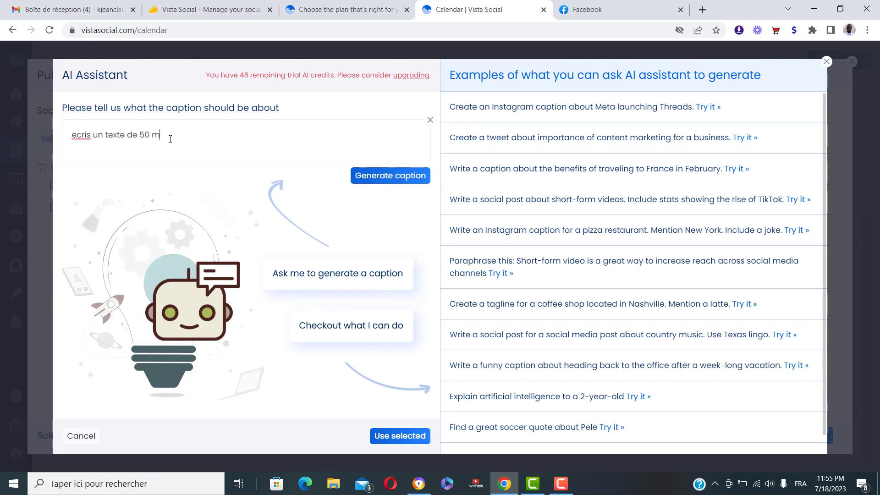
{"action": "type", "text": "ots sur le logiciel vista socio"}
{"action": "left_click", "coordinate": [397, 179]}
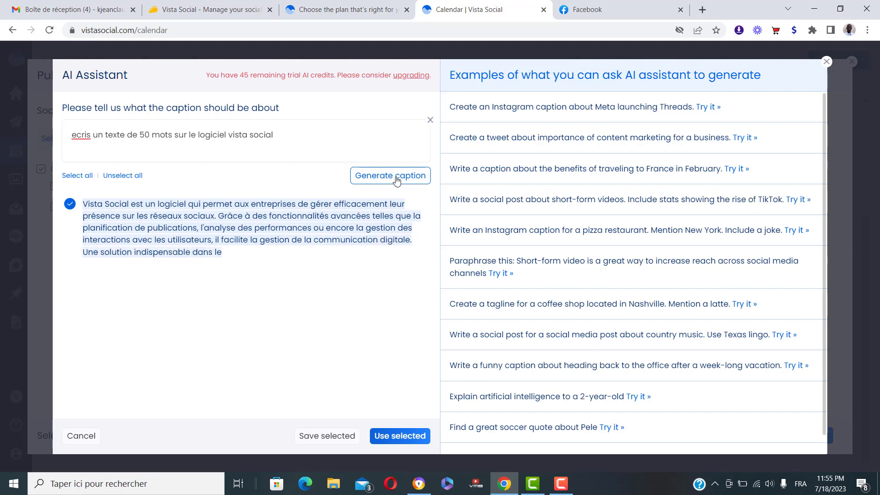
{"action": "left_click", "coordinate": [403, 439]}
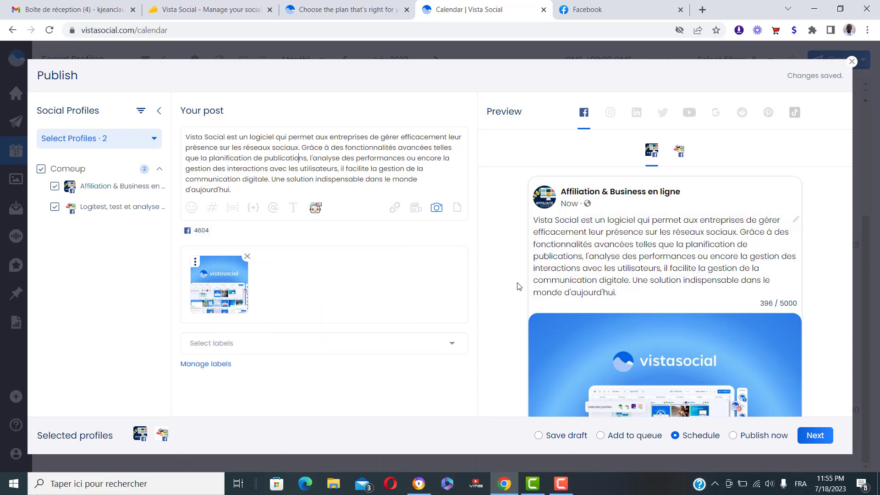
- Check the post preview, keep the Schedule option, and continue to the post's date and time settings
{"action": "scroll", "coordinate": [518, 287], "scroll_direction": "down", "scroll_amount": 2}
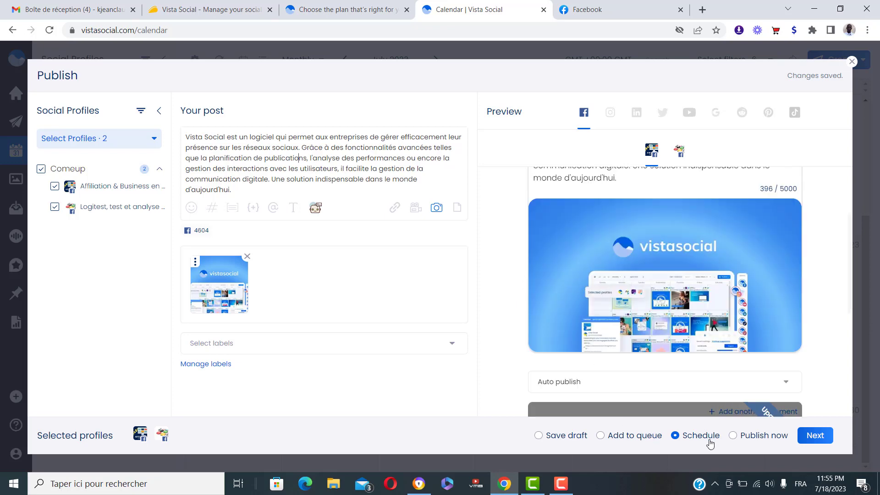
{"action": "left_click", "coordinate": [815, 439]}
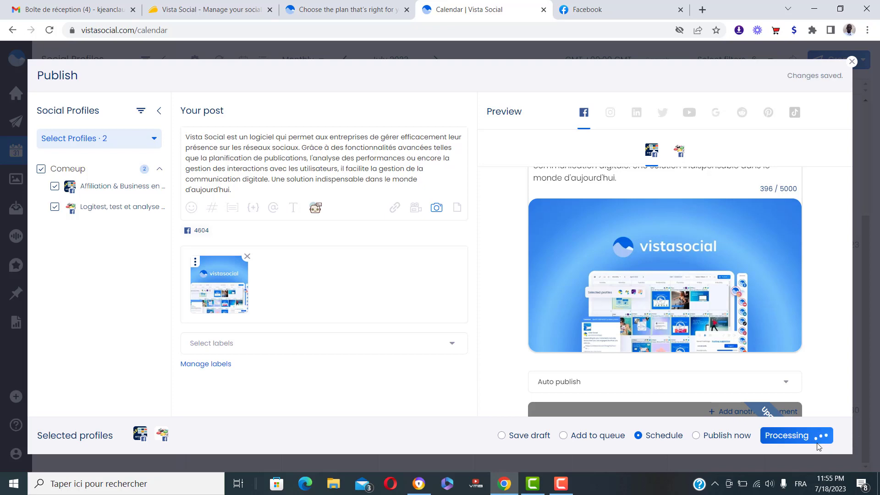
{"action": "scroll", "coordinate": [702, 321], "scroll_direction": "down", "scroll_amount": 5}
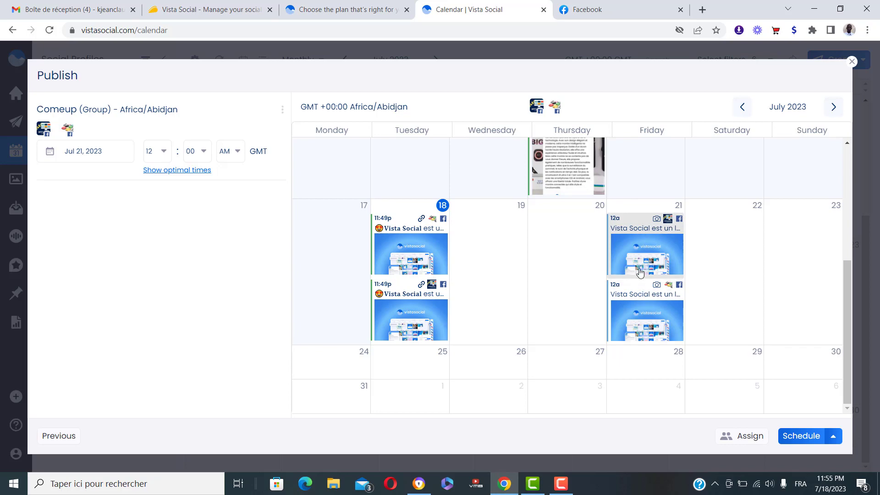
- Look through the July 2023 scheduling calendar, comparing the already published posts with the new entries on July 21
{"action": "mouse_move", "coordinate": [409, 251]}
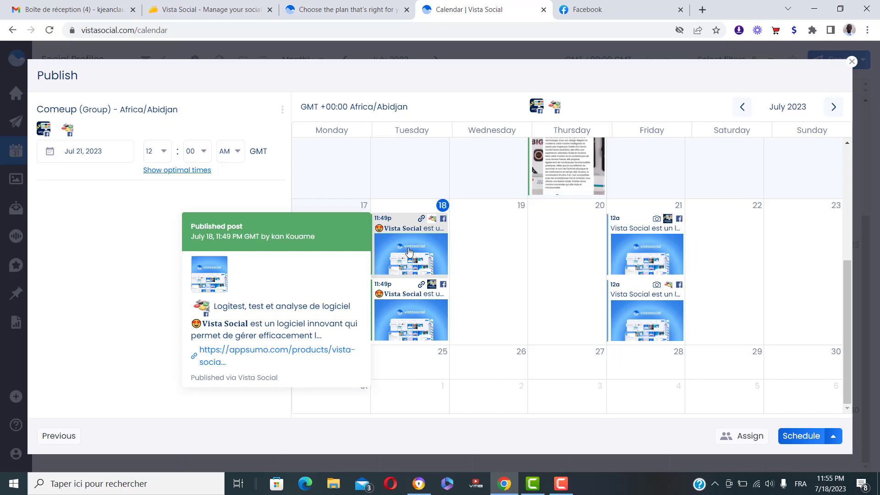
{"action": "scroll", "coordinate": [568, 344], "scroll_direction": "up", "scroll_amount": 4}
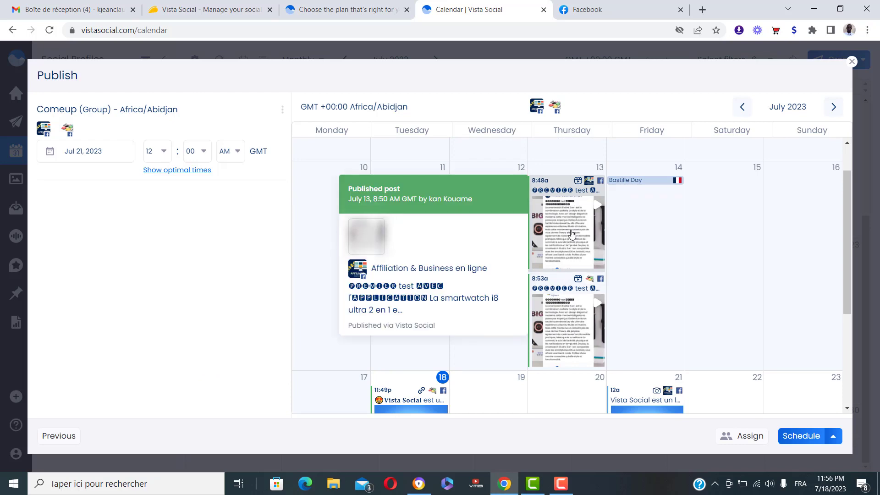
{"action": "scroll", "coordinate": [499, 243], "scroll_direction": "up", "scroll_amount": 1}
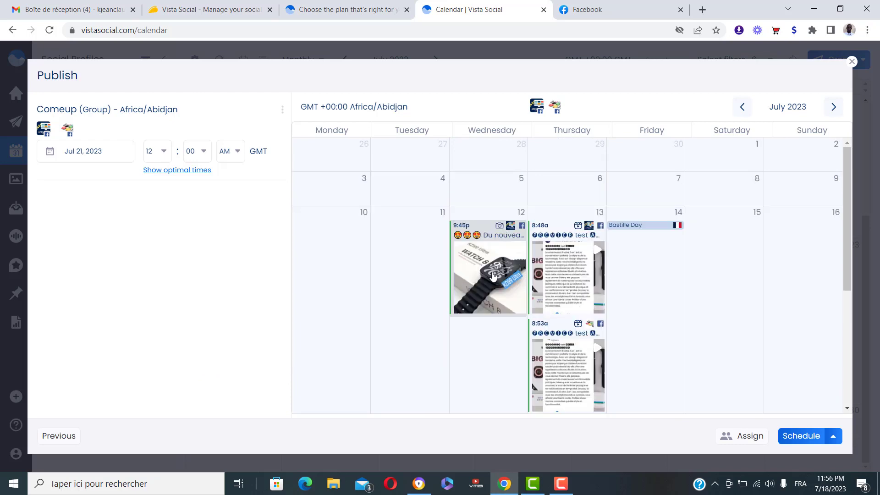
{"action": "mouse_move", "coordinate": [562, 265]}
{"action": "scroll", "coordinate": [561, 266], "scroll_direction": "down", "scroll_amount": 5}
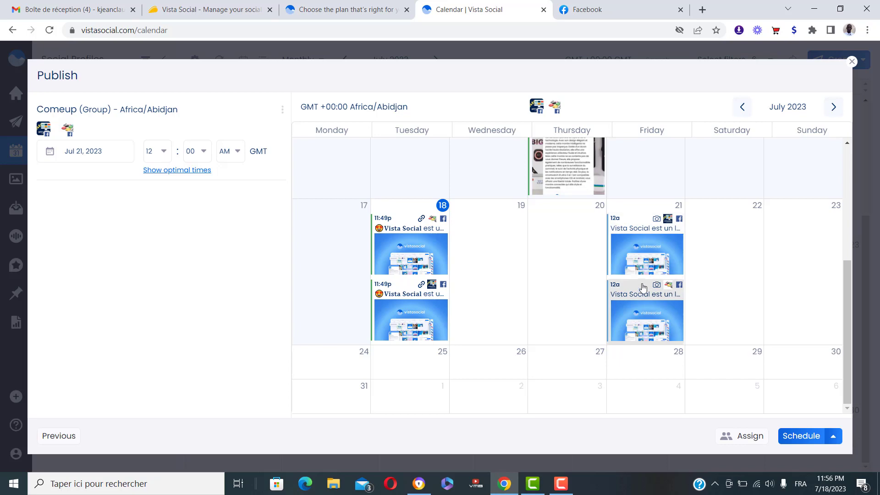
{"action": "scroll", "coordinate": [638, 293], "scroll_direction": "up", "scroll_amount": 3}
{"action": "scroll", "coordinate": [660, 227], "scroll_direction": "down", "scroll_amount": 2}
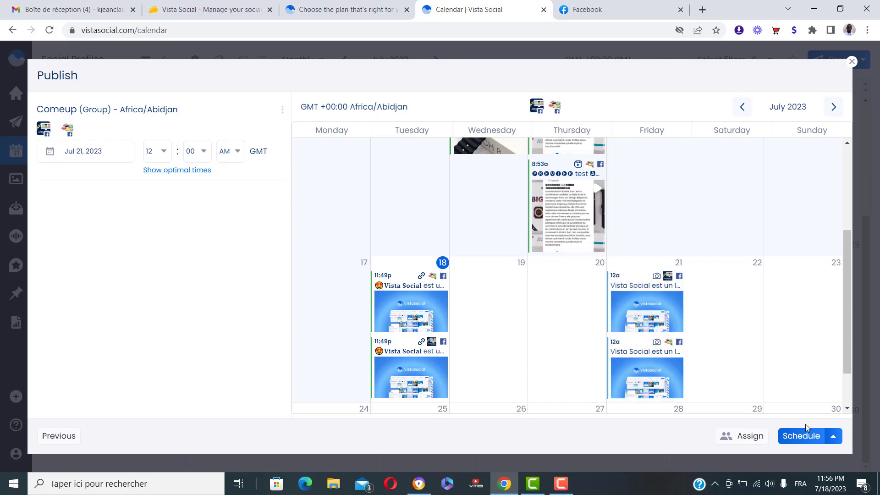
{"action": "scroll", "coordinate": [719, 357], "scroll_direction": "down", "scroll_amount": 1}
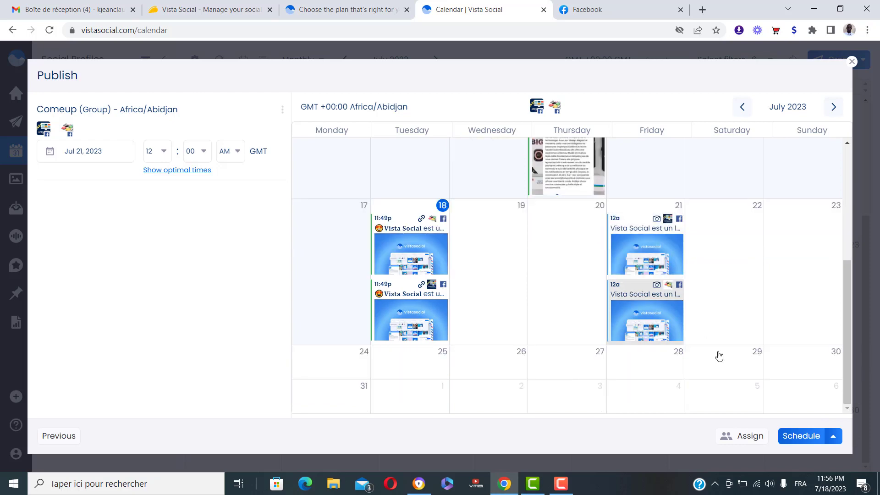
- Schedule the post for the Comeup group on July 21, 2023 at 12:00 AM and check the details of its calendar entries
{"action": "left_click", "coordinate": [806, 441]}
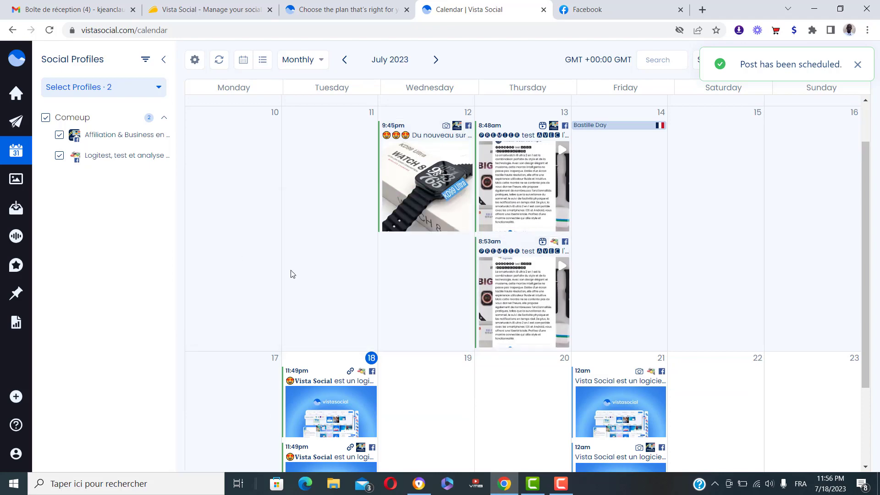
{"action": "scroll", "coordinate": [465, 207], "scroll_direction": "down", "scroll_amount": 2}
{"action": "mouse_move", "coordinate": [650, 340]}
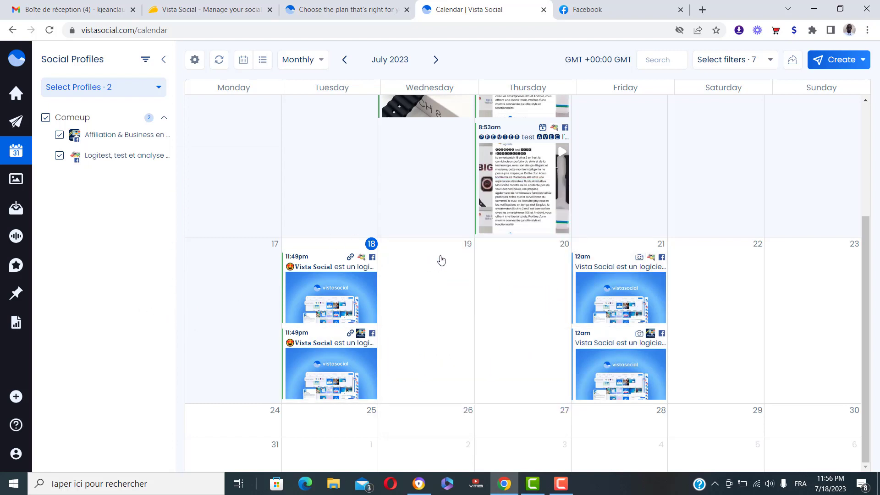
{"action": "mouse_move", "coordinate": [626, 291]}
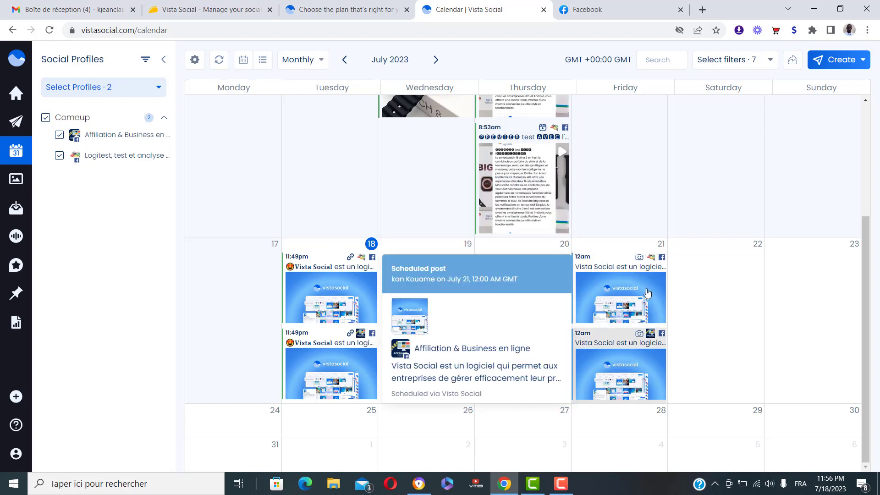
- Reschedule the July 21 post of the Logitest profile to 08:00 AM, save the changes, and check its calendar entry
{"action": "left_click", "coordinate": [618, 299]}
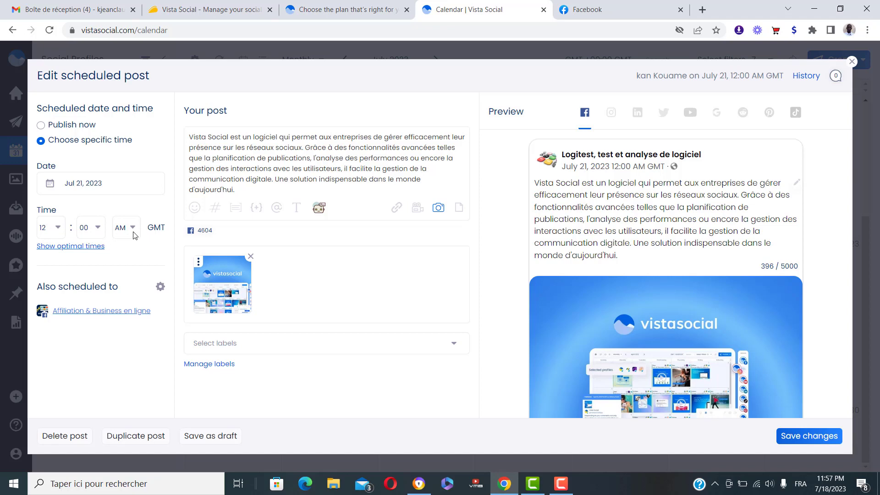
{"action": "left_click", "coordinate": [132, 257]}
{"action": "left_click", "coordinate": [132, 227]}
{"action": "left_click", "coordinate": [122, 243]}
{"action": "left_click", "coordinate": [58, 229]}
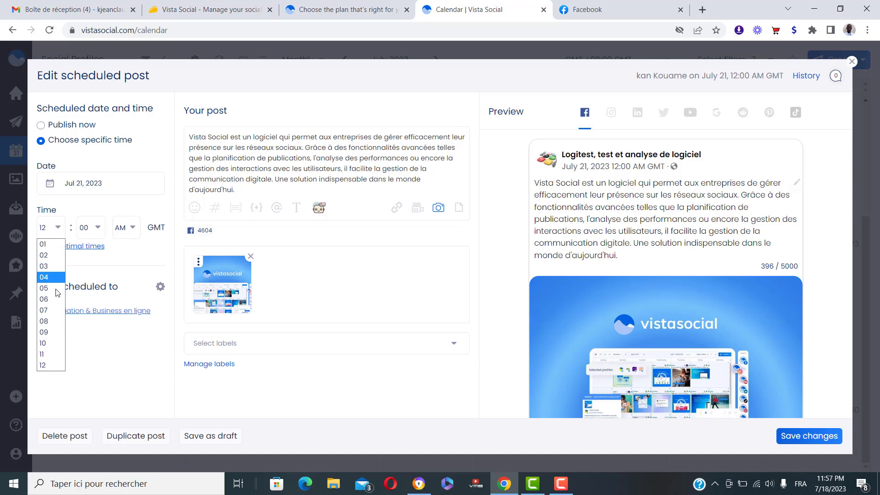
{"action": "left_click", "coordinate": [51, 321]}
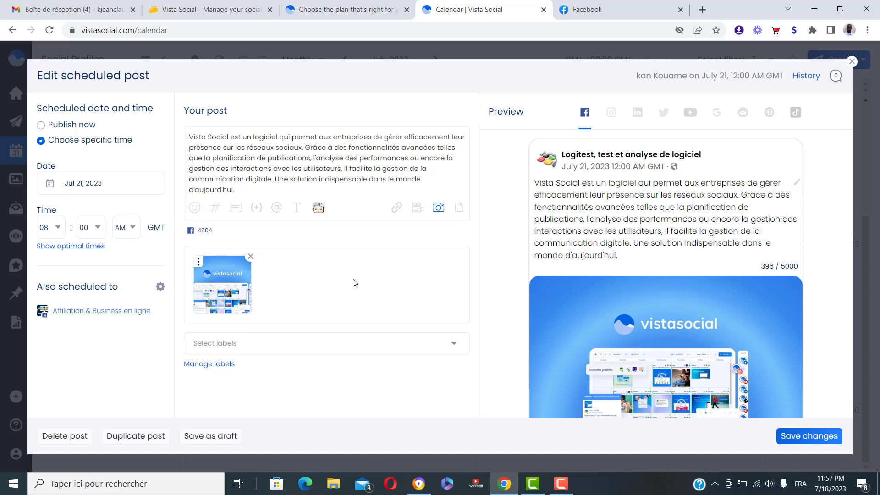
{"action": "left_click", "coordinate": [824, 436]}
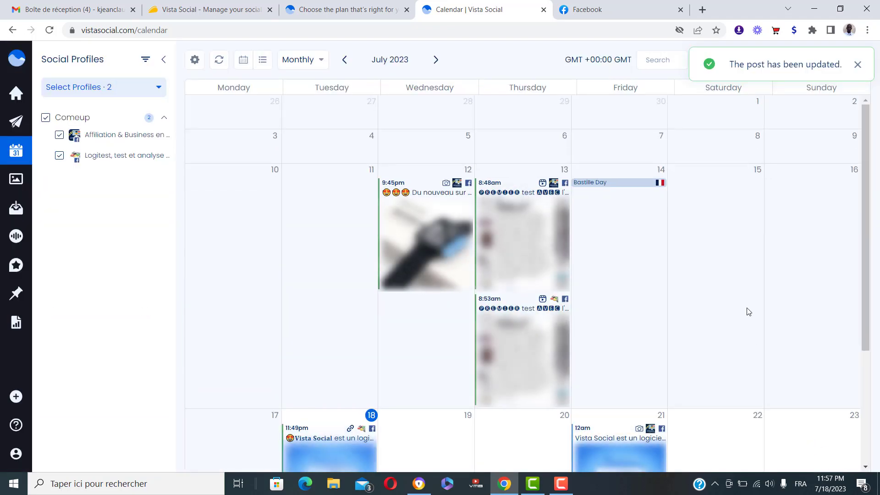
{"action": "scroll", "coordinate": [748, 312], "scroll_direction": "down", "scroll_amount": 4}
{"action": "mouse_move", "coordinate": [627, 301]}
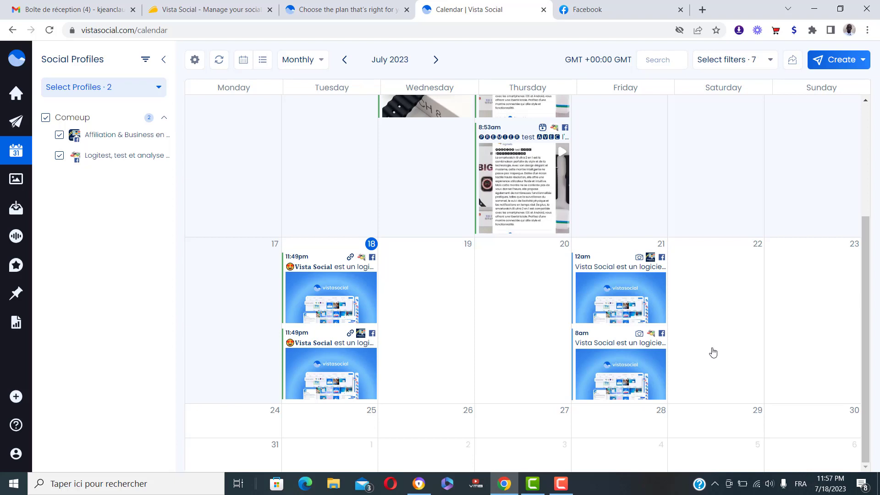
{"action": "mouse_move", "coordinate": [579, 333]}
- Browse the calendar's following months, return to July 2023, and look at the available view options and the month's posts
{"action": "scroll", "coordinate": [745, 280], "scroll_direction": "up", "scroll_amount": 4}
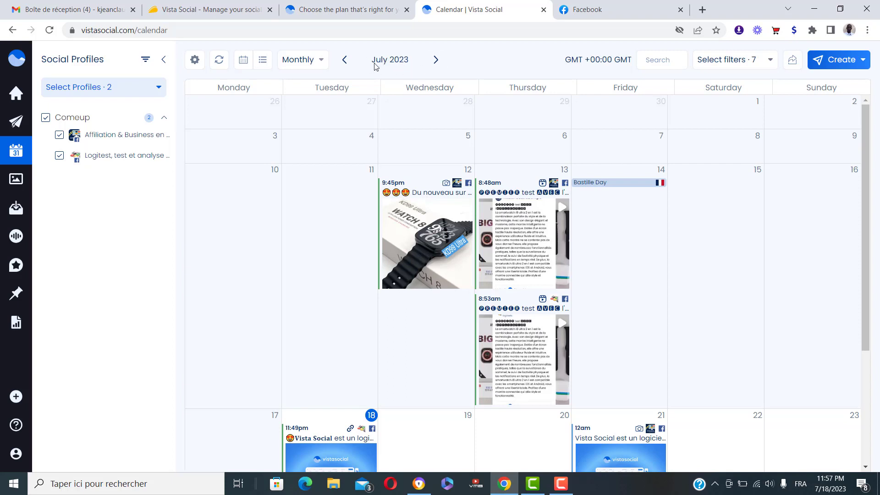
{"action": "left_click", "coordinate": [436, 60]}
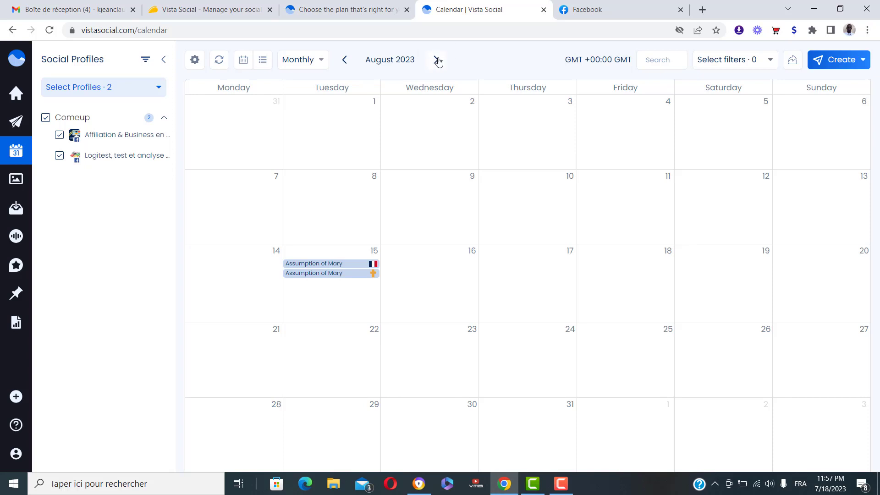
{"action": "left_click", "coordinate": [438, 60]}
{"action": "left_click", "coordinate": [345, 60]}
{"action": "left_click", "coordinate": [345, 61]}
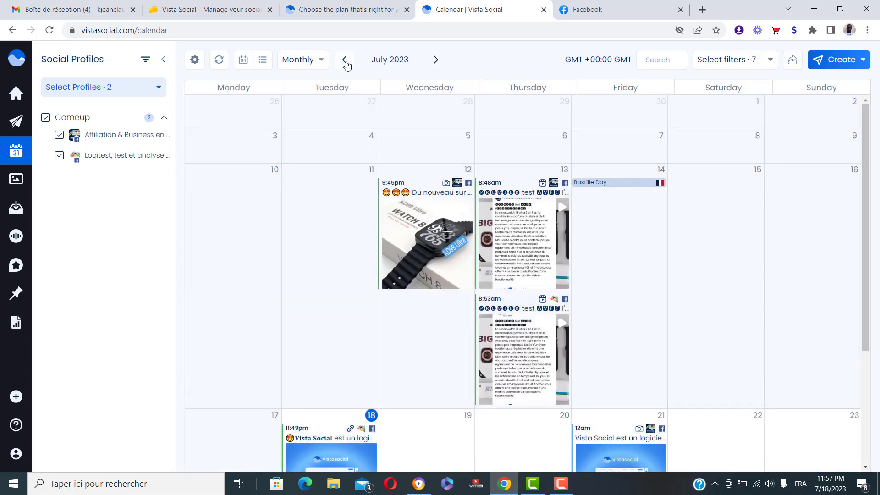
{"action": "left_click", "coordinate": [322, 64]}
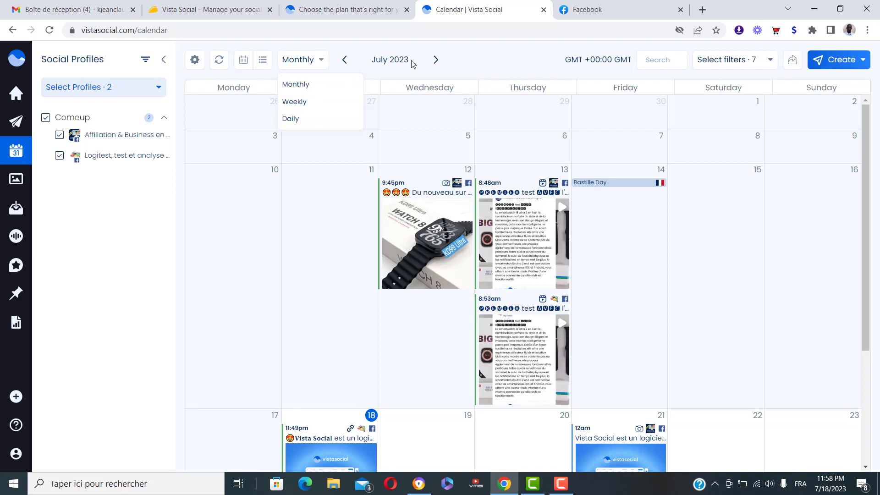
{"action": "left_click", "coordinate": [500, 54]}
{"action": "scroll", "coordinate": [740, 278], "scroll_direction": "down", "scroll_amount": 3}
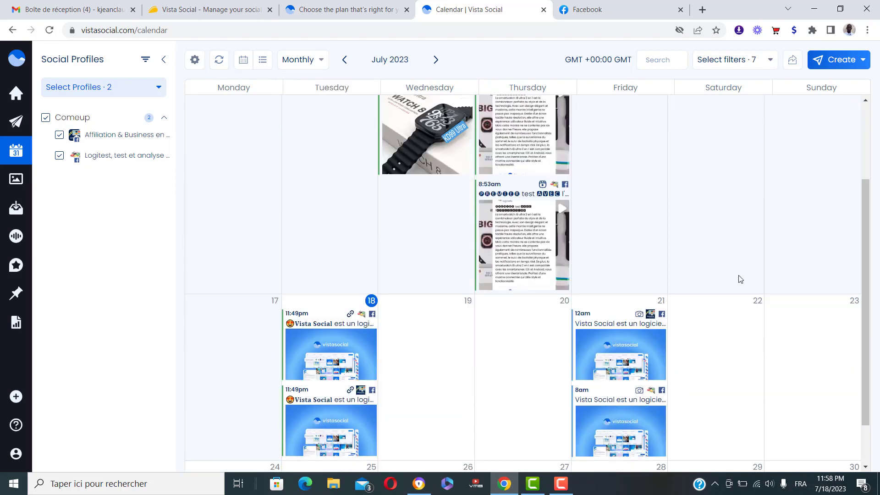
{"action": "scroll", "coordinate": [730, 298], "scroll_direction": "down", "scroll_amount": 2}
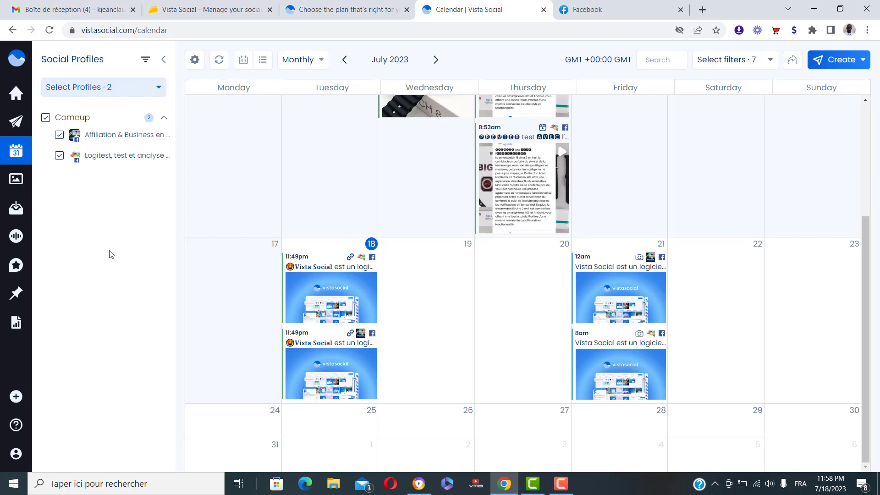
- View the stored files in the media library, and open the inbox to look at its conversations
{"action": "mouse_move", "coordinate": [16, 183]}
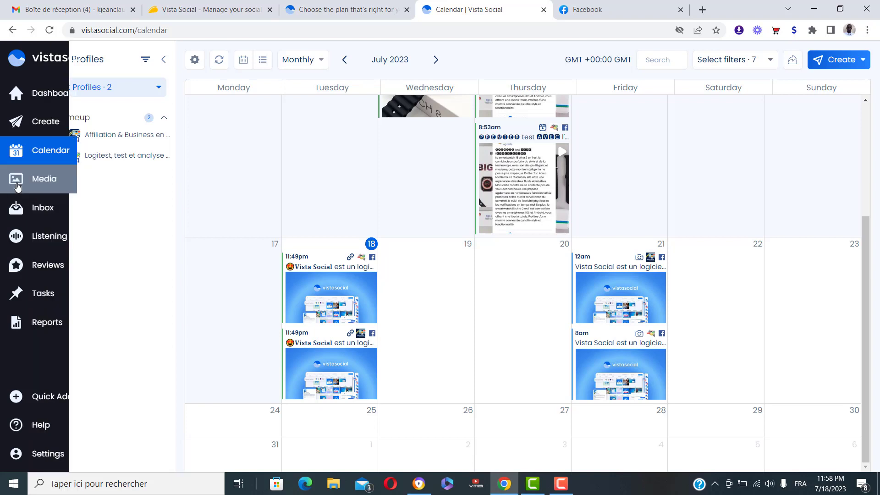
{"action": "left_click", "coordinate": [46, 182]}
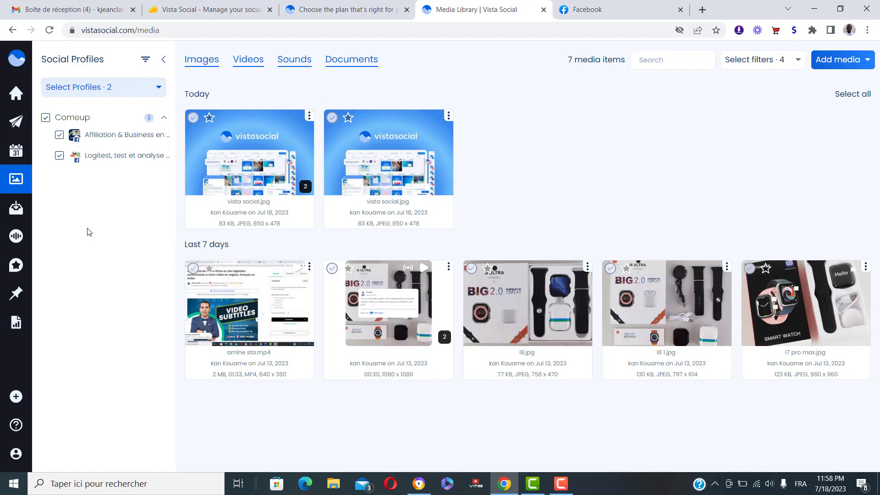
{"action": "mouse_move", "coordinate": [40, 203]}
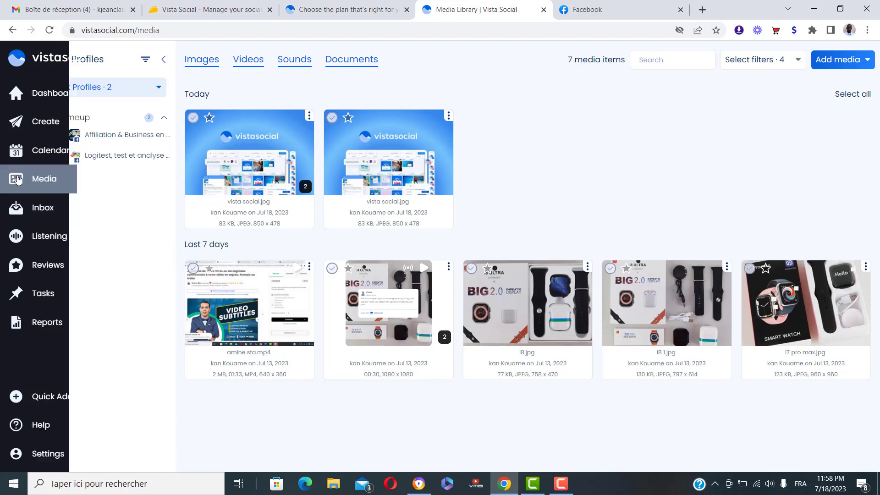
{"action": "left_click", "coordinate": [41, 210]}
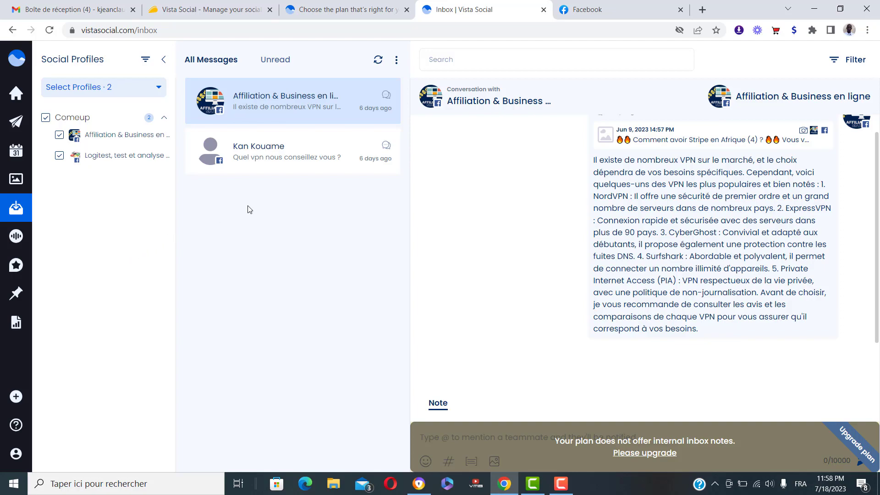
- Switch to the Facebook page and copy its name, "Affiliation & Business en ligne", from the page header
{"action": "left_click", "coordinate": [595, 6]}
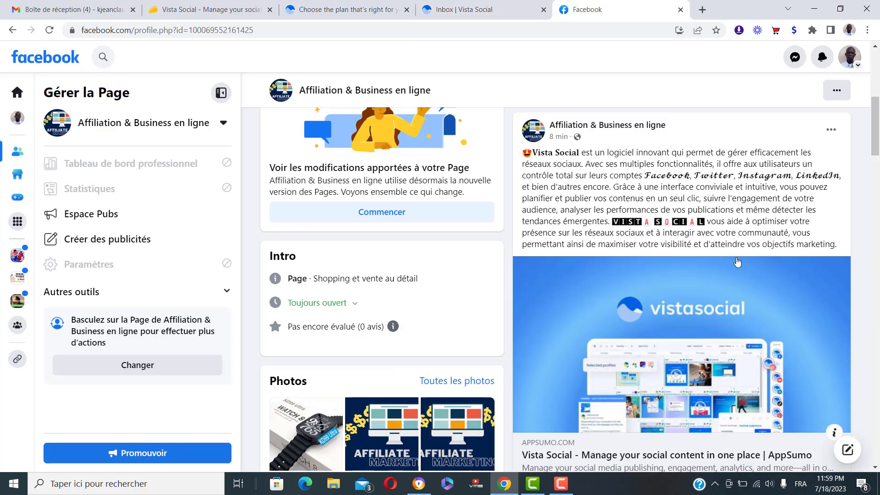
{"action": "scroll", "coordinate": [737, 262], "scroll_direction": "down", "scroll_amount": 4}
{"action": "scroll", "coordinate": [729, 262], "scroll_direction": "up", "scroll_amount": 10}
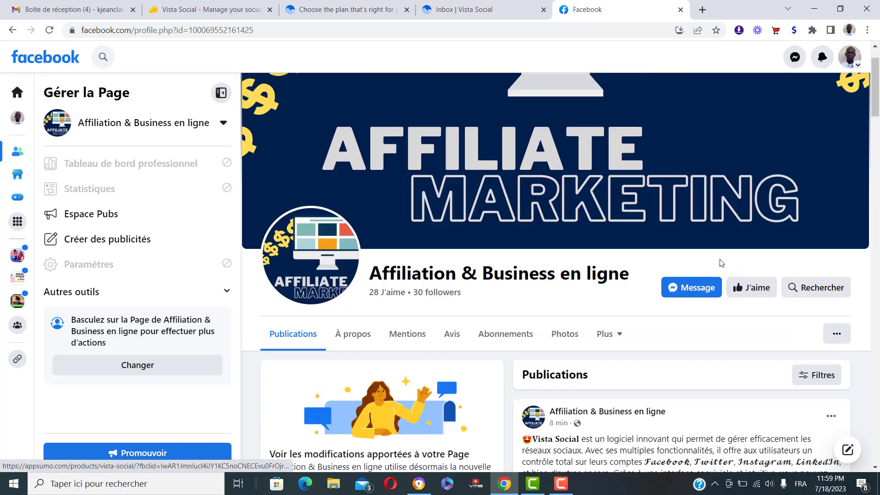
{"action": "left_click_drag", "start_coordinate": [636, 281], "coordinate": [375, 268]}
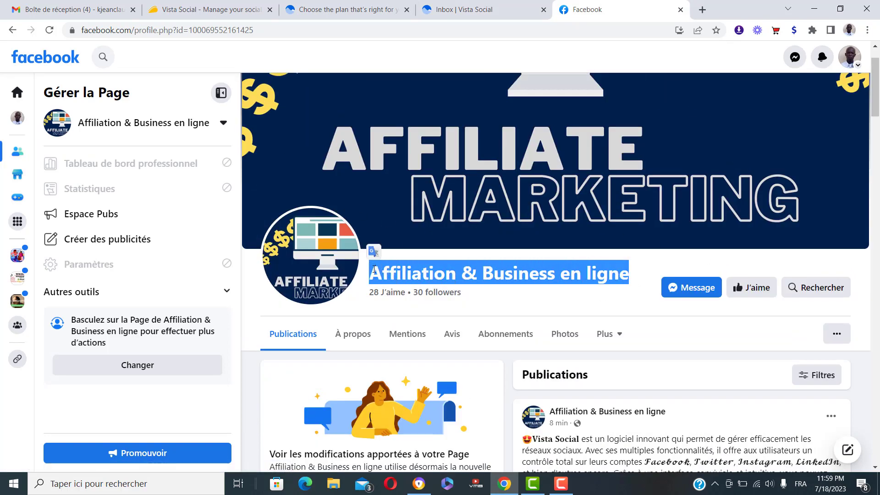
{"action": "right_click", "coordinate": [374, 270]}
{"action": "left_click", "coordinate": [459, 276]}
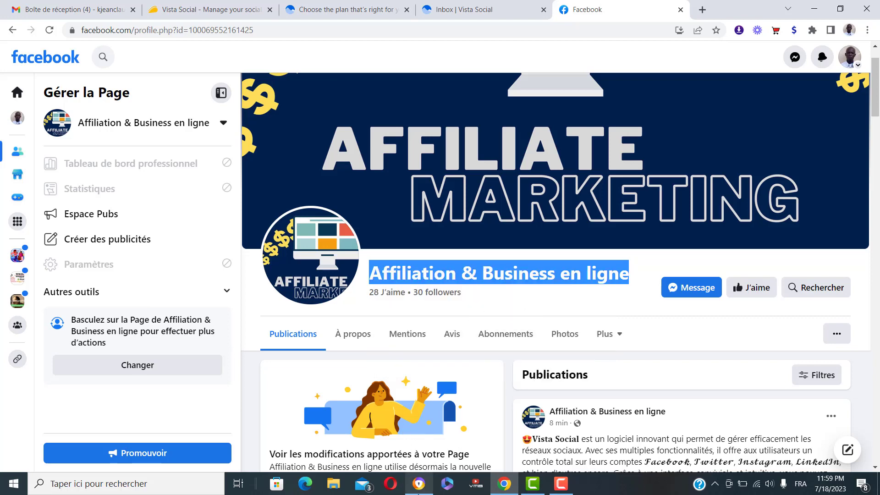
- Switch to the other browser, search Facebook for "Affiliation & Business en ligne", and open the page at its Vista Social post
{"action": "left_click", "coordinate": [421, 490]}
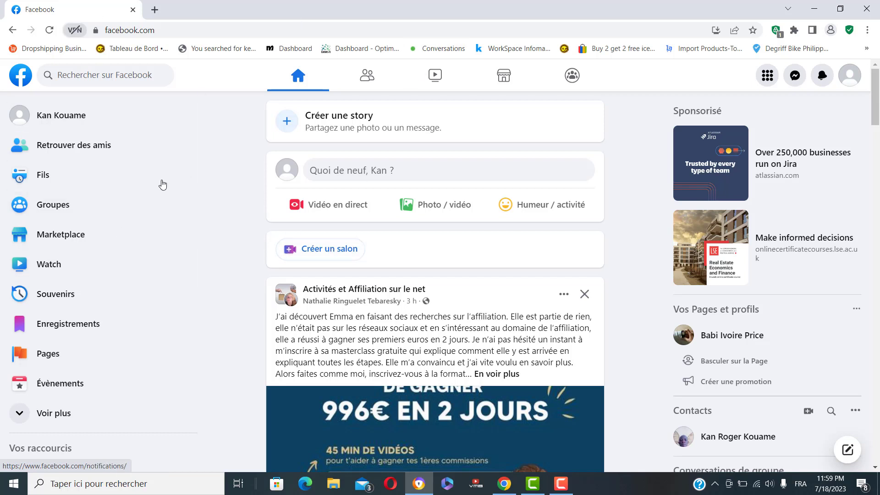
{"action": "left_click", "coordinate": [125, 76]}
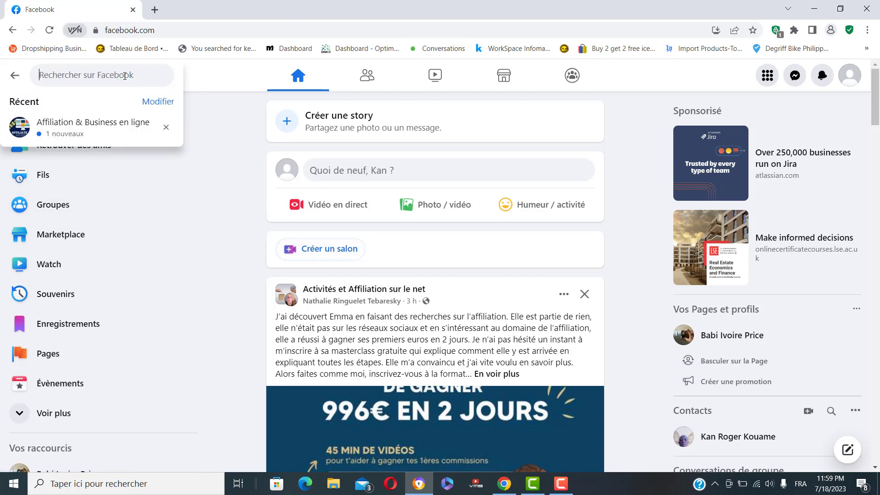
{"action": "key", "text": "ctrl+v"}
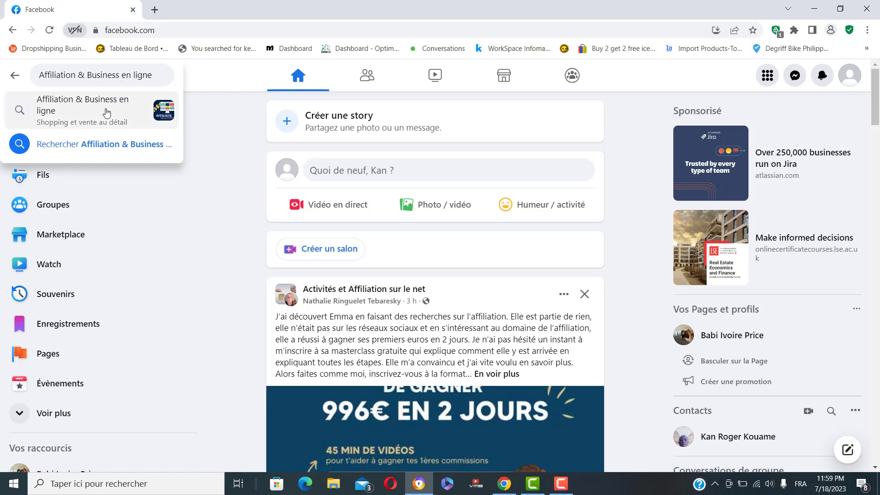
{"action": "left_click", "coordinate": [105, 104]}
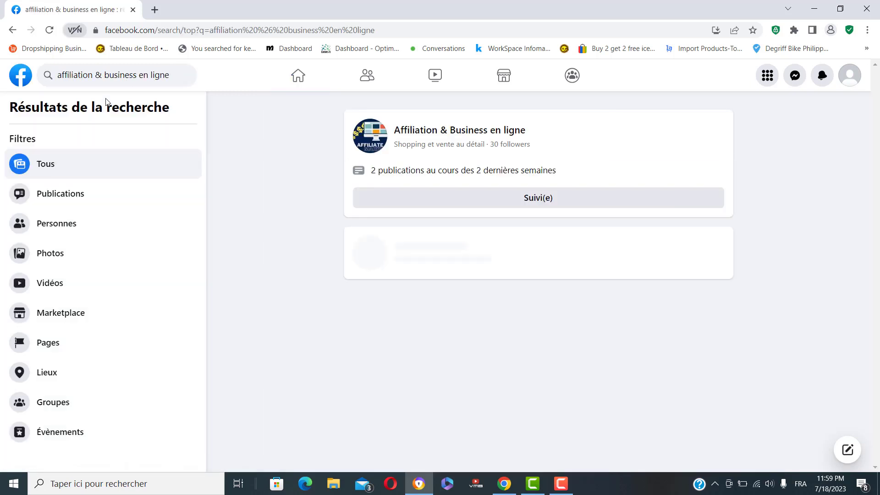
{"action": "left_click", "coordinate": [454, 132]}
{"action": "scroll", "coordinate": [562, 271], "scroll_direction": "down", "scroll_amount": 4}
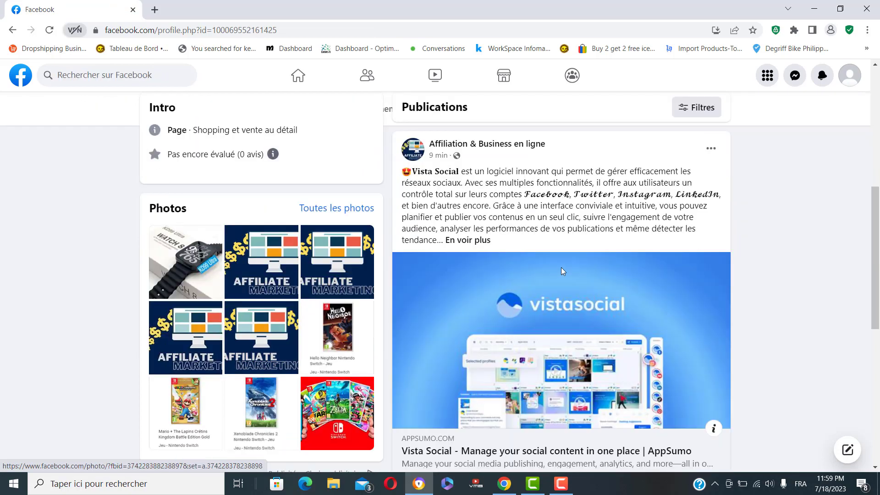
{"action": "scroll", "coordinate": [599, 298], "scroll_direction": "down", "scroll_amount": 3}
{"action": "scroll", "coordinate": [605, 316], "scroll_direction": "up", "scroll_amount": 3}
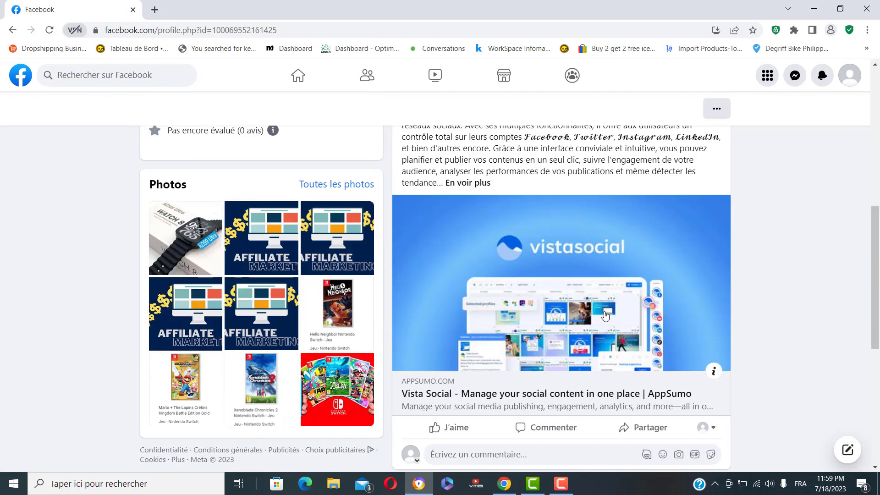
- Return to the page in Chrome and check its Vista Social post
{"action": "left_click", "coordinate": [504, 484]}
{"action": "scroll", "coordinate": [665, 344], "scroll_direction": "down", "scroll_amount": 9}
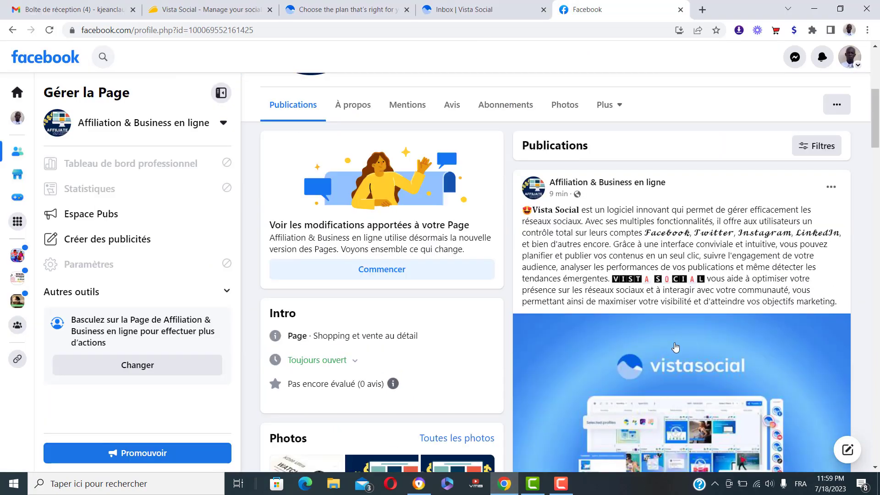
{"action": "scroll", "coordinate": [692, 341], "scroll_direction": "up", "scroll_amount": 4}
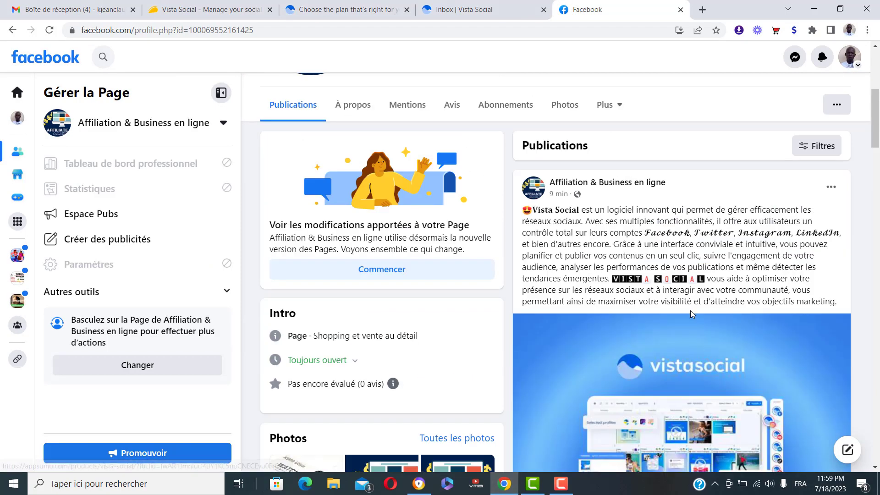
- From the account in the other browser, comment "quel est le prix de ce logiciel ?" on the page's Vista Social post
{"action": "left_click", "coordinate": [421, 485]}
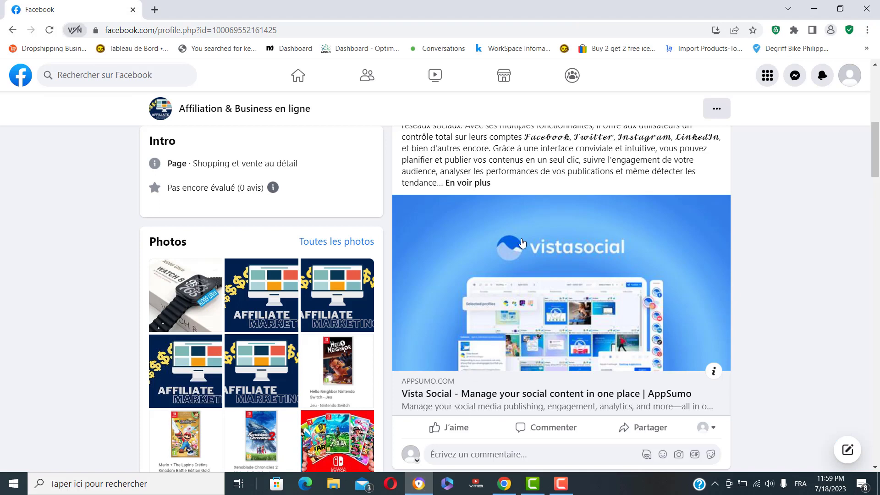
{"action": "scroll", "coordinate": [565, 248], "scroll_direction": "down", "scroll_amount": 2}
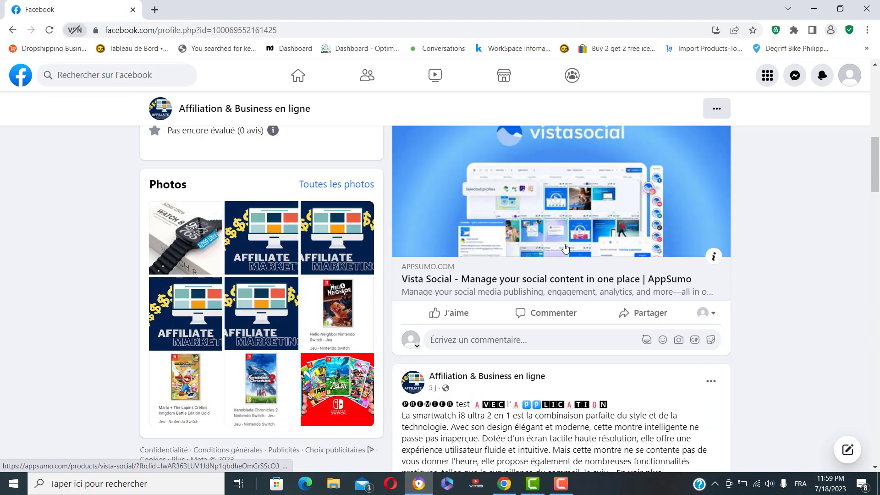
{"action": "left_click", "coordinate": [513, 339]}
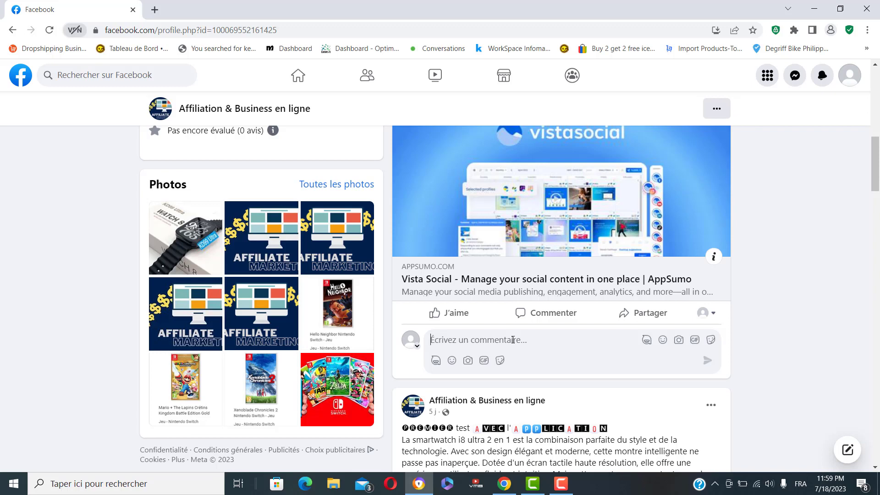
{"action": "type", "text": "quel est le prix"}
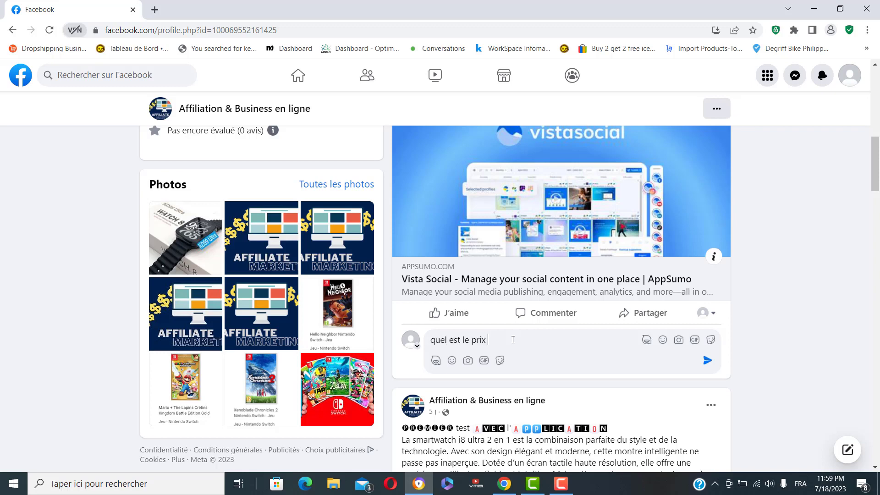
{"action": "type", "text": "b"}
{"action": "type", "text": "ogiciel ?"}
{"action": "key", "text": "Return"}
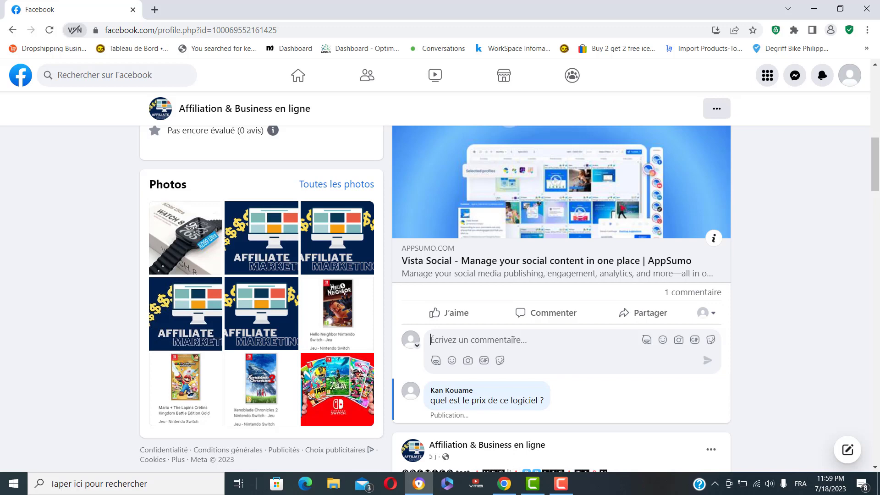
{"action": "scroll", "coordinate": [574, 285], "scroll_direction": "down", "scroll_amount": 1}
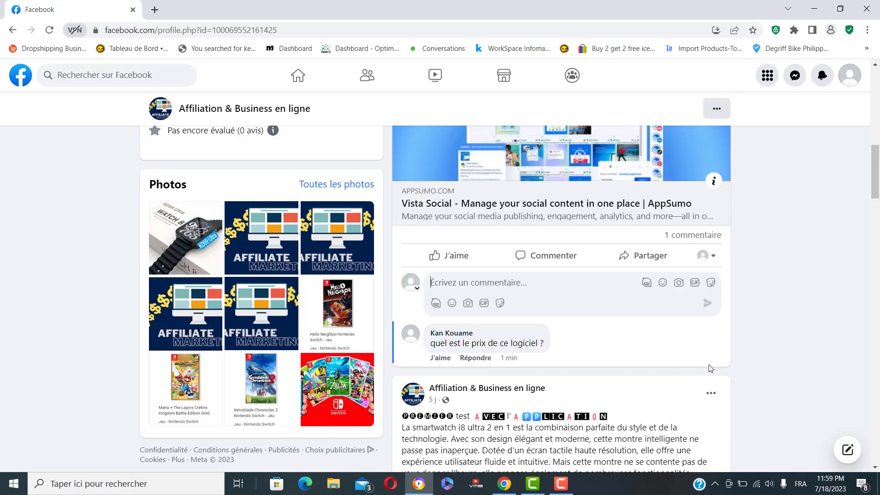
- Switch to Chrome and reload the Facebook page to check the new comment under the Vista Social post
{"action": "left_click", "coordinate": [504, 487]}
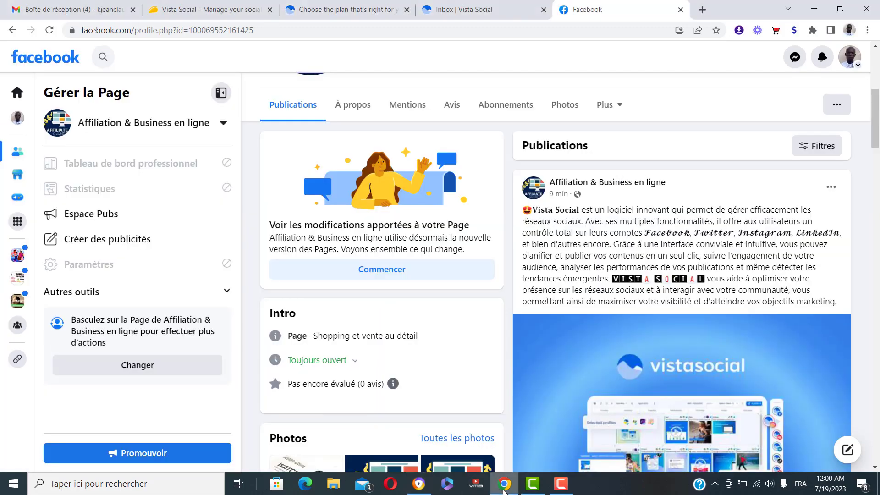
{"action": "scroll", "coordinate": [695, 275], "scroll_direction": "down", "scroll_amount": 4}
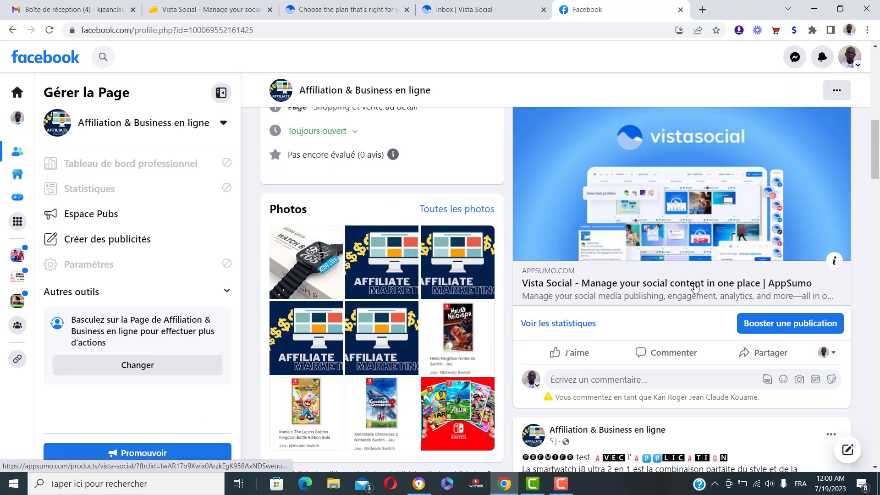
{"action": "left_click", "coordinate": [46, 31]}
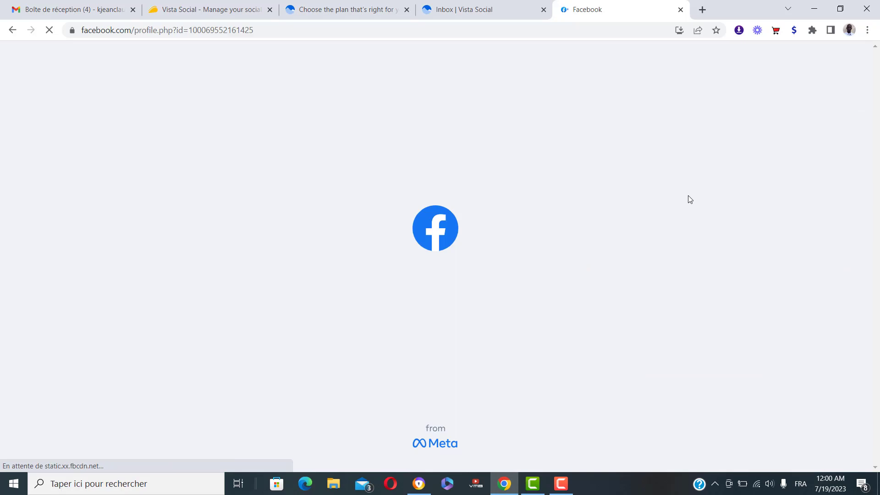
{"action": "scroll", "coordinate": [688, 195], "scroll_direction": "down", "scroll_amount": 10}
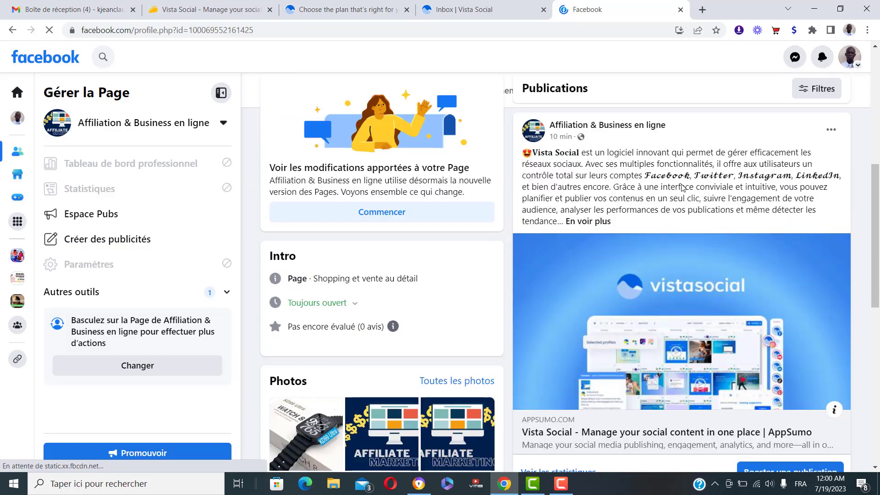
{"action": "scroll", "coordinate": [681, 179], "scroll_direction": "down", "scroll_amount": 3}
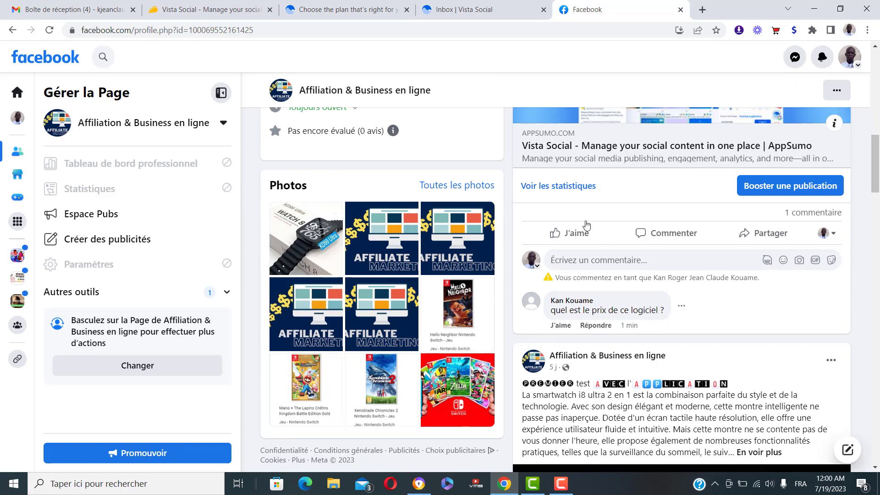
- From the newest comment in the Vista Social inbox, view its original Facebook post, close it and return to the inbox
{"action": "left_click", "coordinate": [474, 4]}
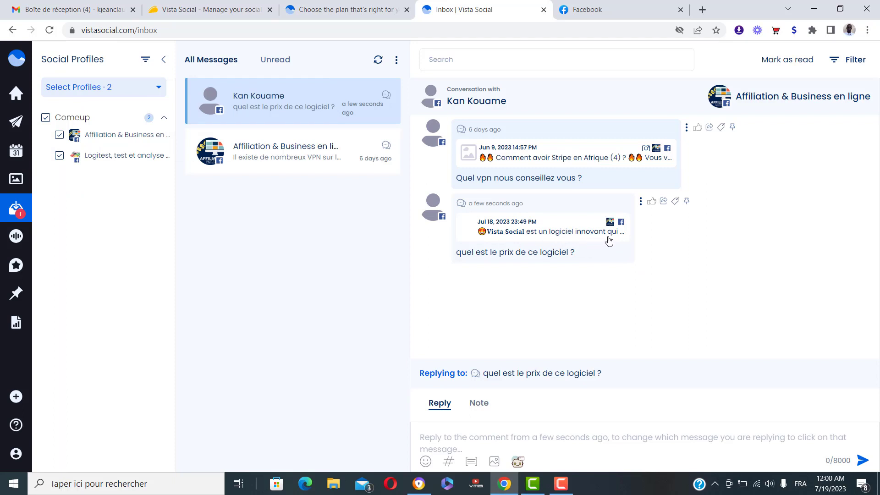
{"action": "mouse_move", "coordinate": [28, 233]}
{"action": "left_click", "coordinate": [556, 233]}
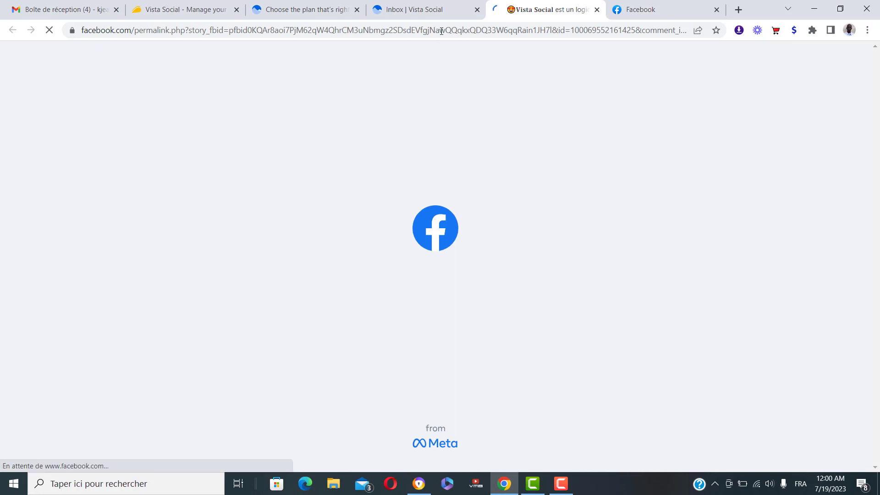
{"action": "left_click", "coordinate": [669, 4]}
{"action": "left_click", "coordinate": [547, 2]}
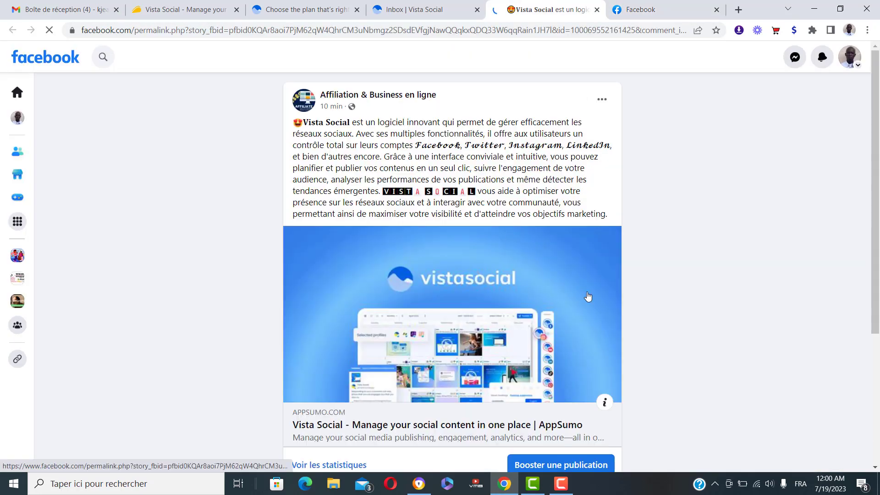
{"action": "scroll", "coordinate": [545, 256], "scroll_direction": "up", "scroll_amount": 5}
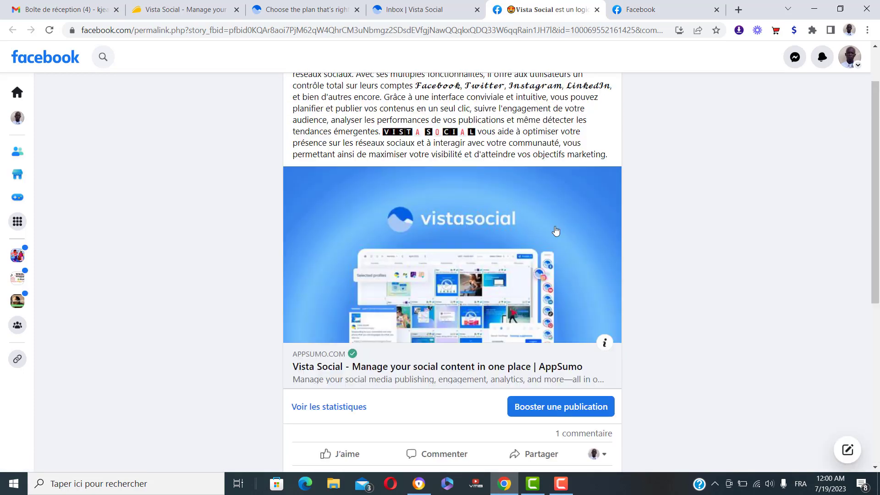
{"action": "left_click", "coordinate": [597, 10]}
{"action": "left_click", "coordinate": [448, 6]}
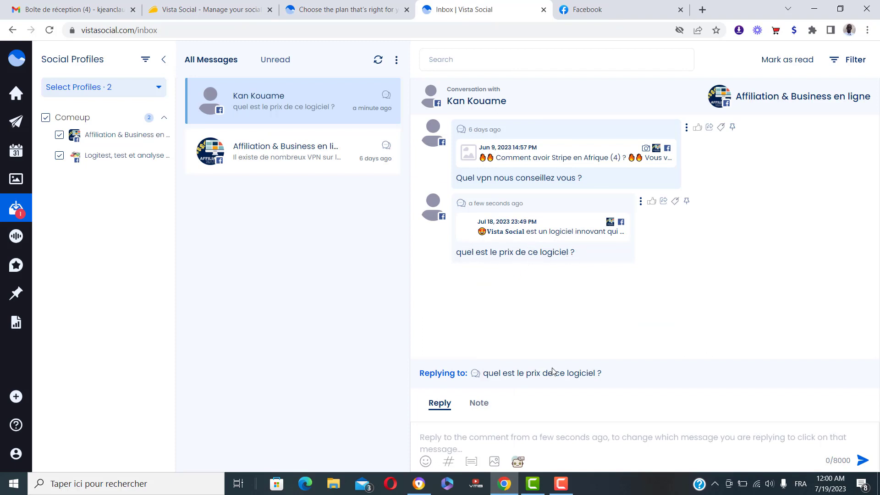
- Reply "ce logiciel coûte 49 usd" to the comment "quel est le prix de ce logiciel ?"
{"action": "left_click", "coordinate": [519, 439]}
{"action": "type", "text": "c"}
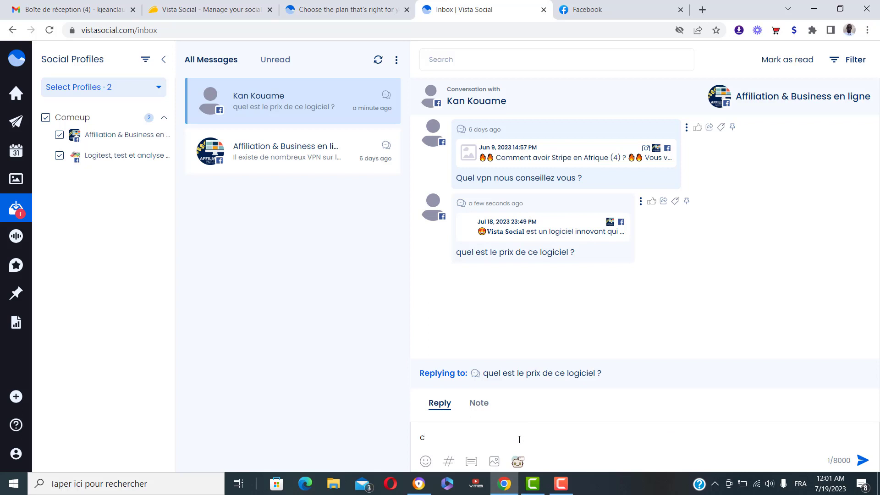
{"action": "type", "text": "e logiciel coûte 49 usd"}
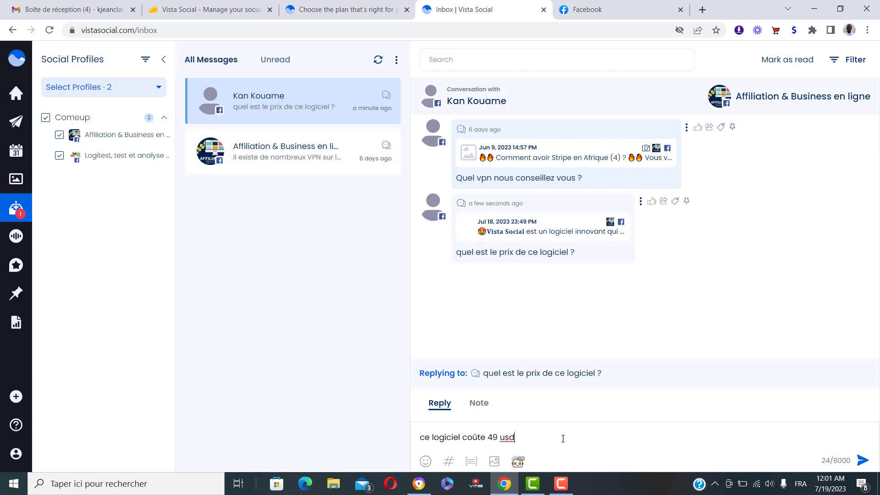
{"action": "key", "text": "Return"}
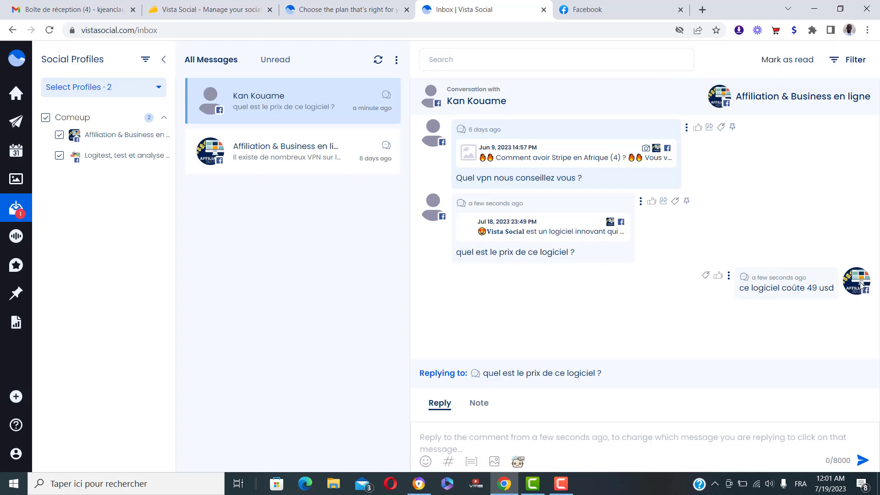
- Reload the Facebook page in the other browser to check the reply, and view the page's Vista Social post in Chrome again
{"action": "left_click", "coordinate": [423, 482]}
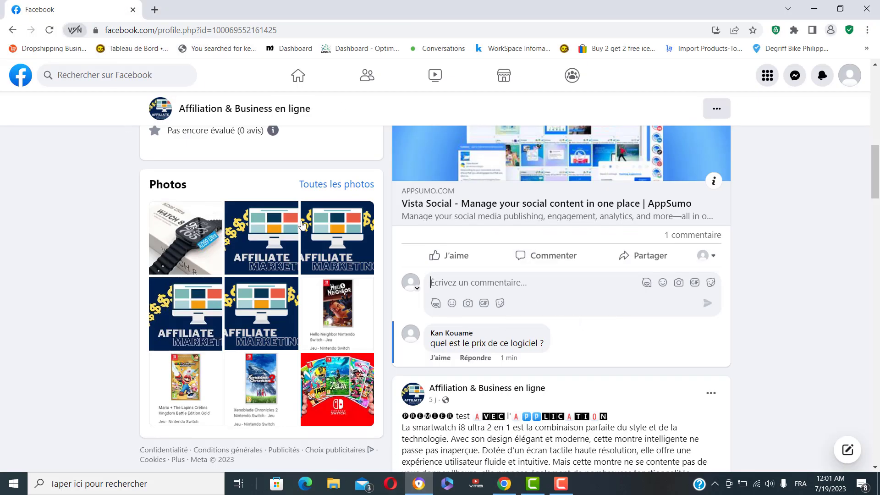
{"action": "left_click", "coordinate": [49, 29]}
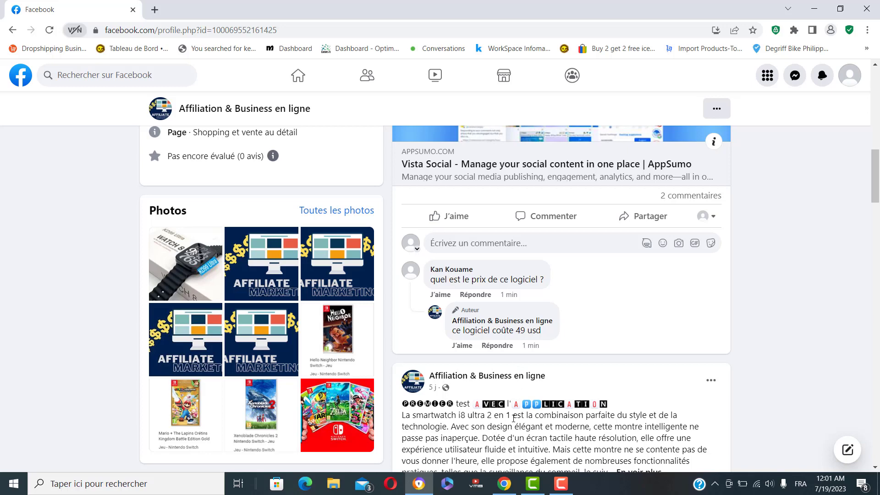
{"action": "left_click", "coordinate": [504, 483]}
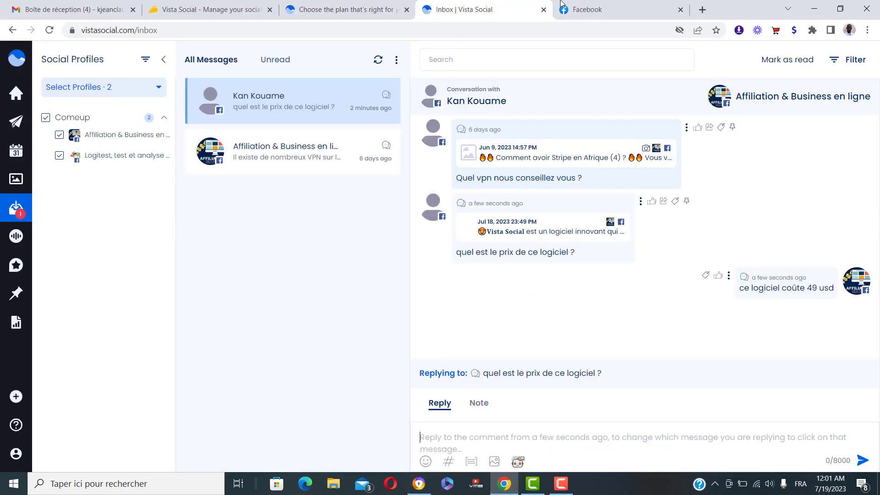
{"action": "left_click", "coordinate": [582, 7]}
{"action": "scroll", "coordinate": [658, 196], "scroll_direction": "up", "scroll_amount": 3}
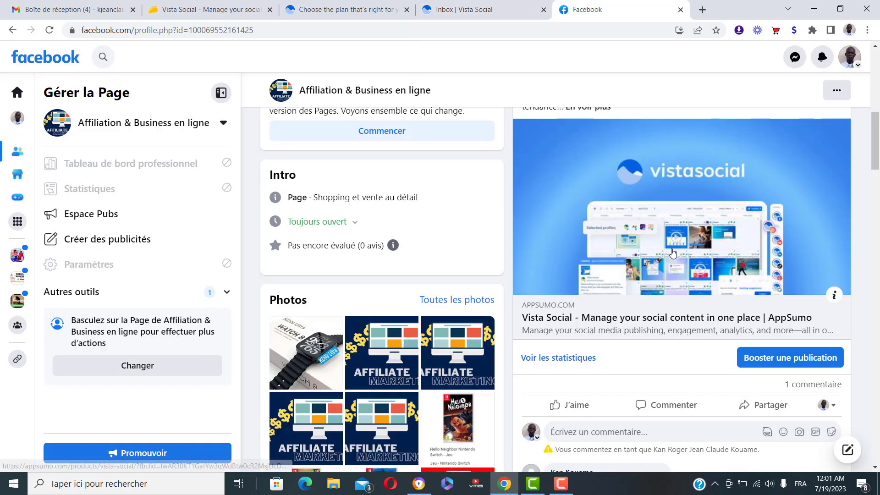
- Return to Vista Social and view the Reviews section for all connected profiles
{"action": "left_click", "coordinate": [473, 6]}
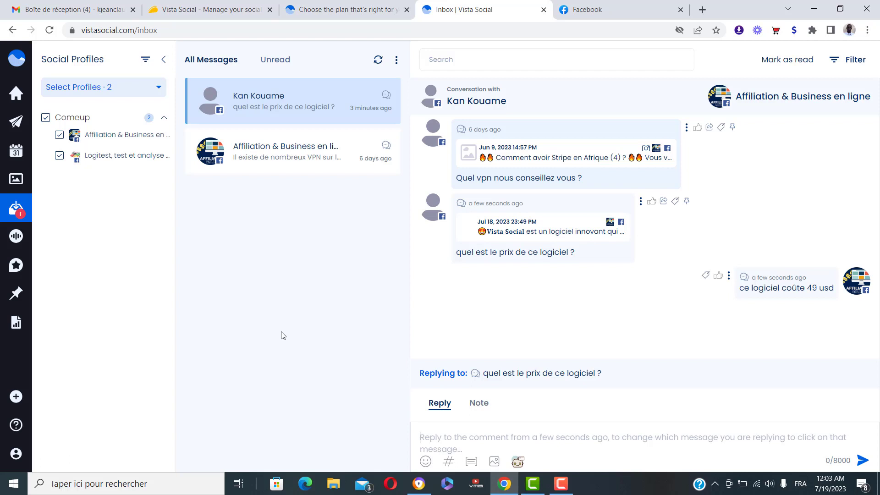
{"action": "mouse_move", "coordinate": [41, 258]}
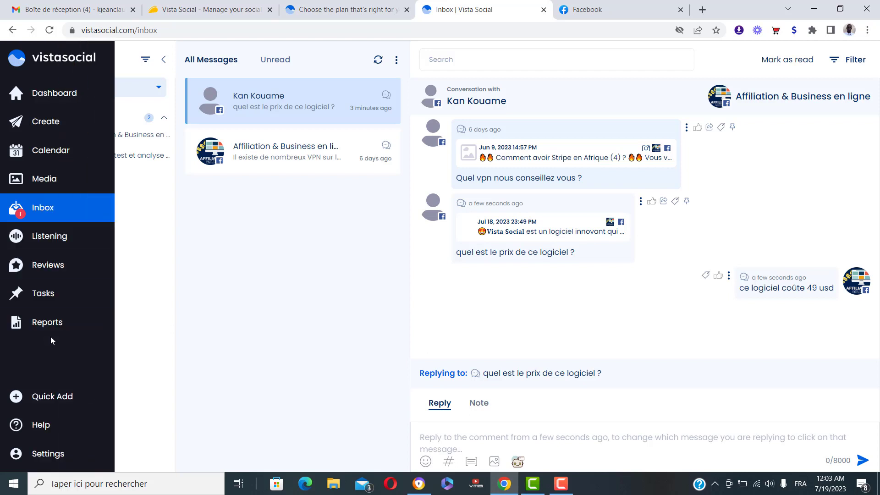
{"action": "left_click", "coordinate": [49, 271]}
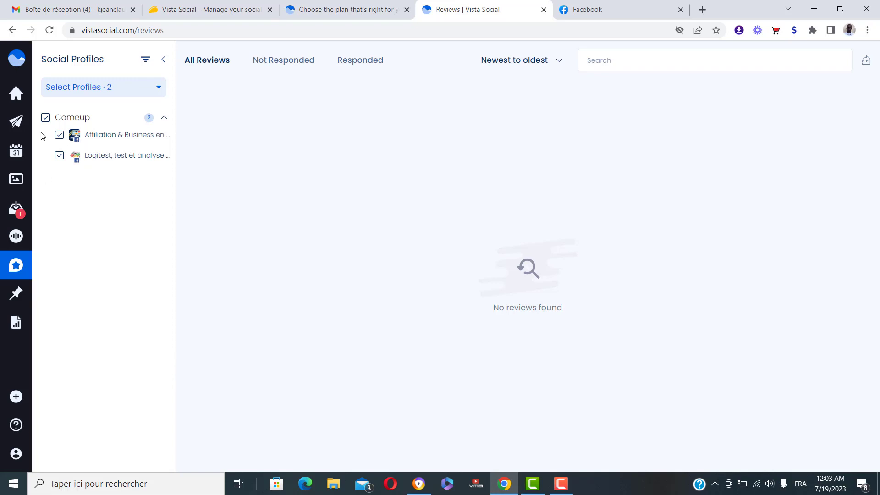
- Review the recent posts on the dashboard, viewing and closing the "Logitest, test et analyse de logiciel" post of July 18, 2023
{"action": "mouse_move", "coordinate": [20, 124]}
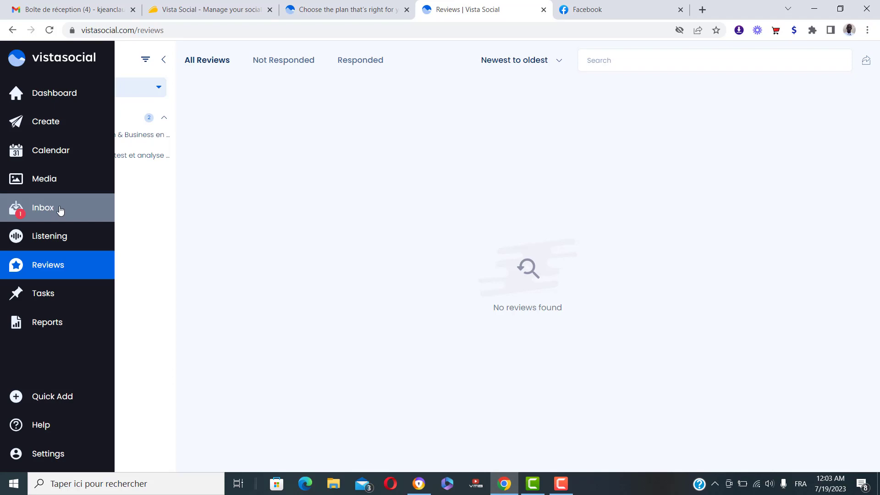
{"action": "left_click", "coordinate": [57, 93]}
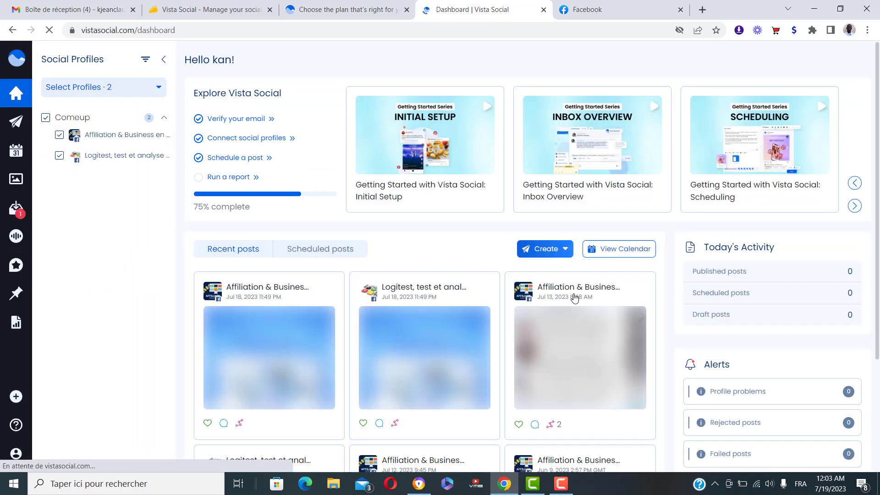
{"action": "scroll", "coordinate": [576, 315], "scroll_direction": "down", "scroll_amount": 2}
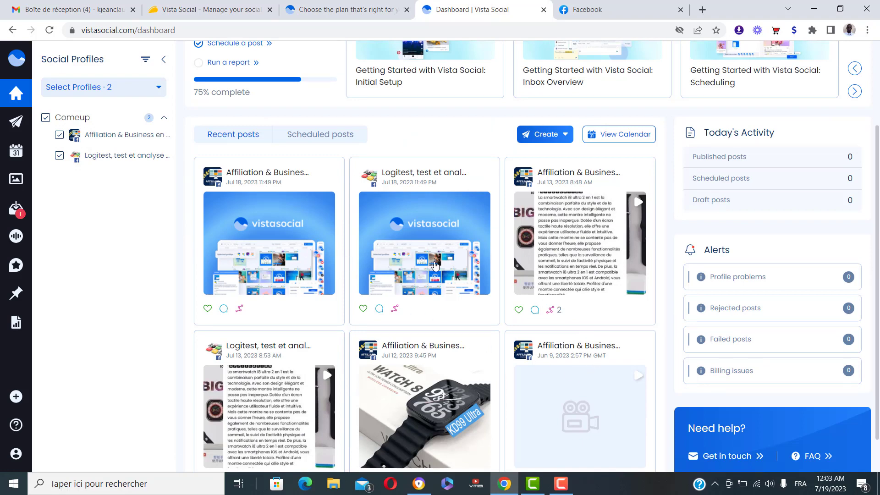
{"action": "left_click", "coordinate": [397, 311]}
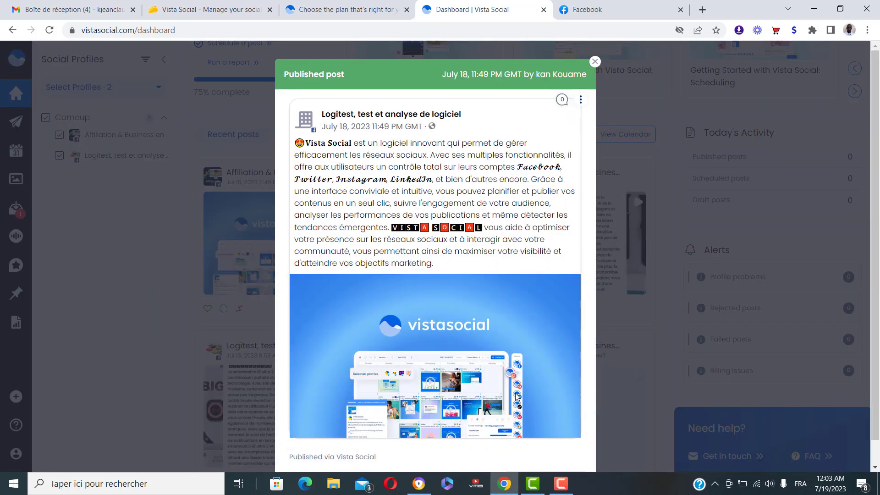
{"action": "left_click", "coordinate": [595, 61]}
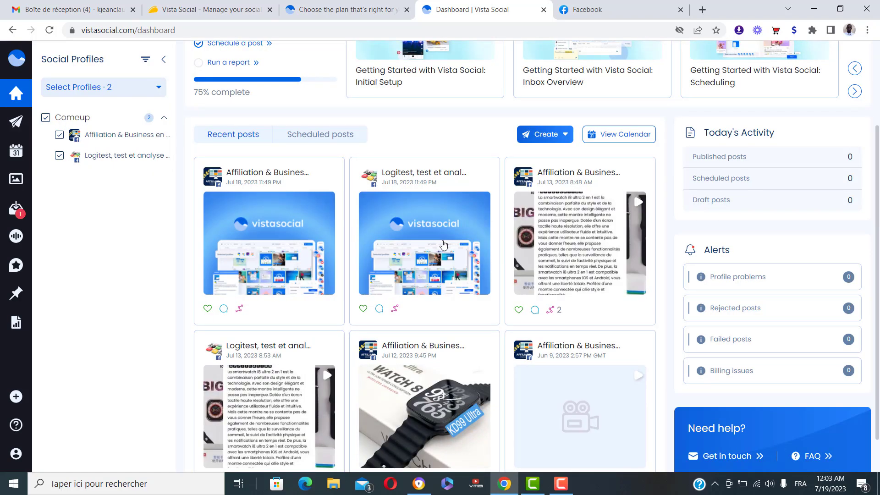
{"action": "left_click", "coordinate": [442, 245]}
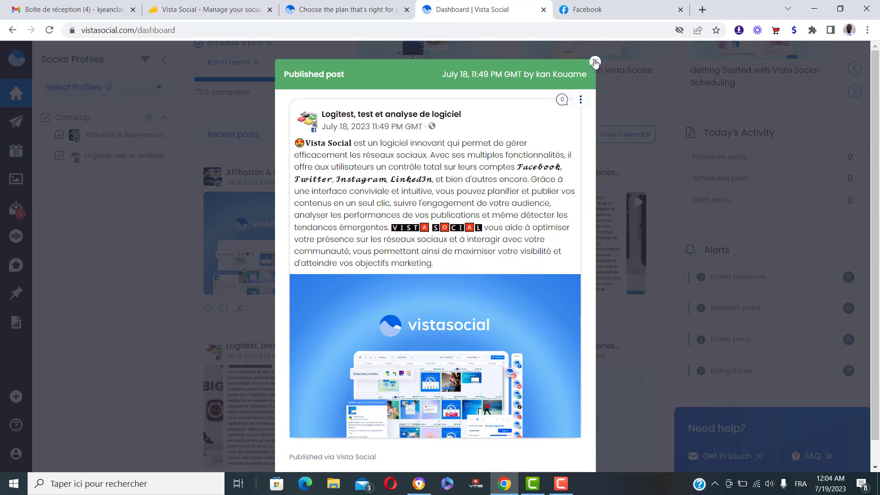
{"action": "left_click", "coordinate": [595, 61]}
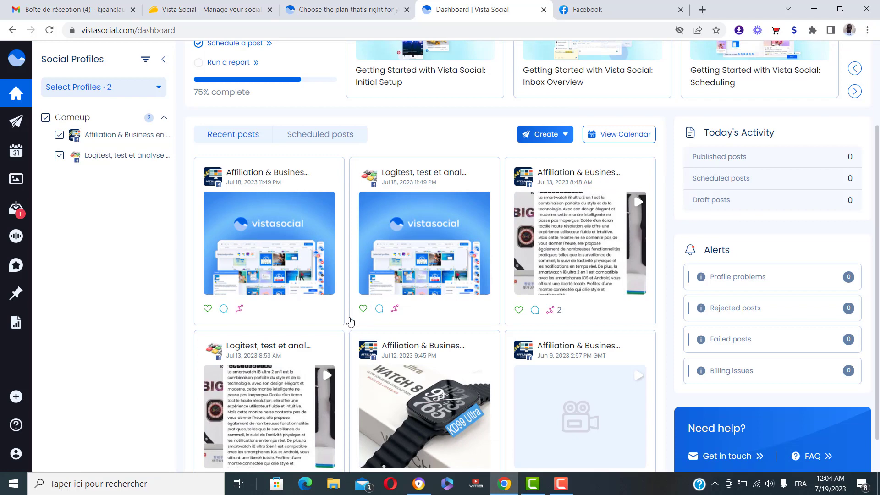
{"action": "scroll", "coordinate": [324, 361], "scroll_direction": "down", "scroll_amount": 1}
{"action": "scroll", "coordinate": [323, 361], "scroll_direction": "up", "scroll_amount": 4}
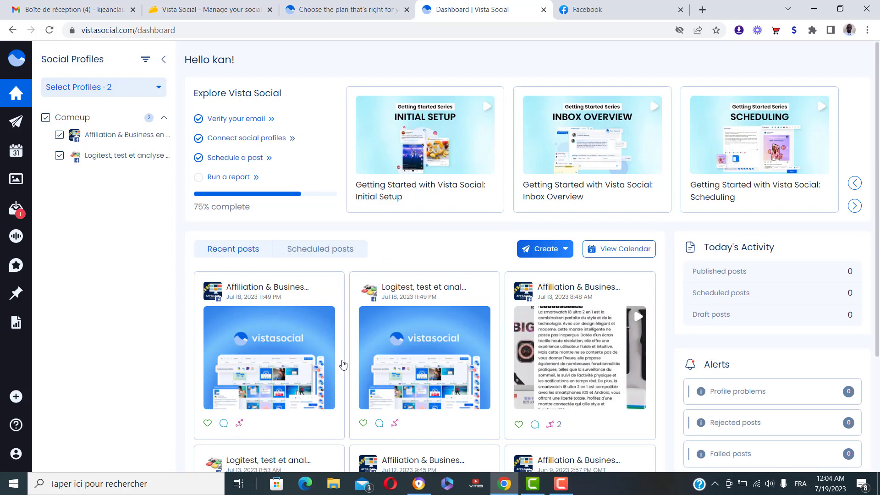
- Compare the AppSumo lifetime deal for Vista Social with the official pricing page, ending at the start of the AppSumo product page
{"action": "left_click", "coordinate": [200, 8]}
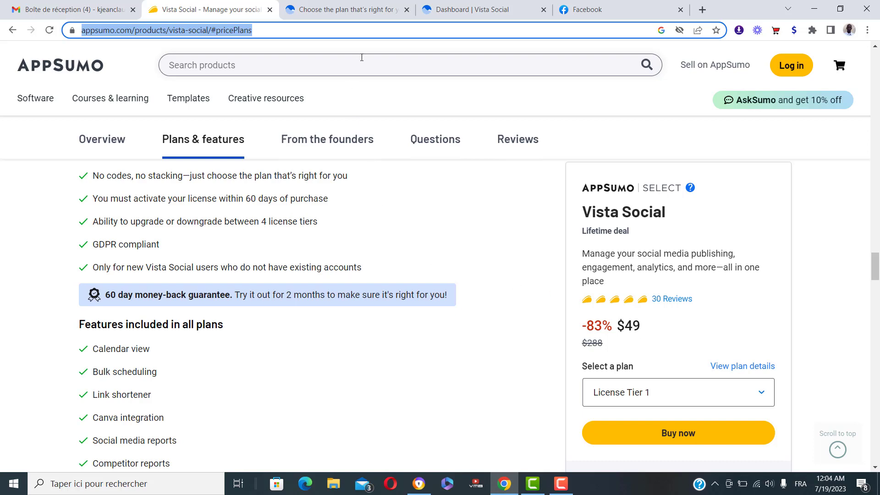
{"action": "left_click", "coordinate": [363, 6]}
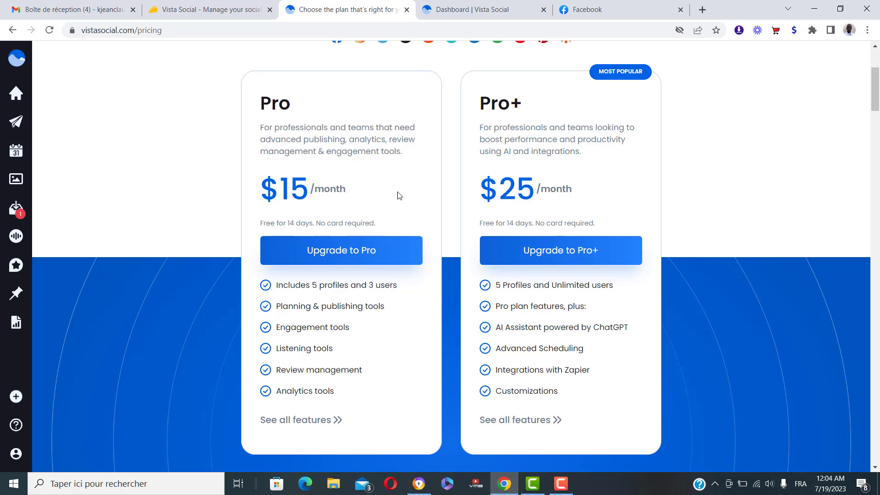
{"action": "left_click", "coordinate": [240, 8]}
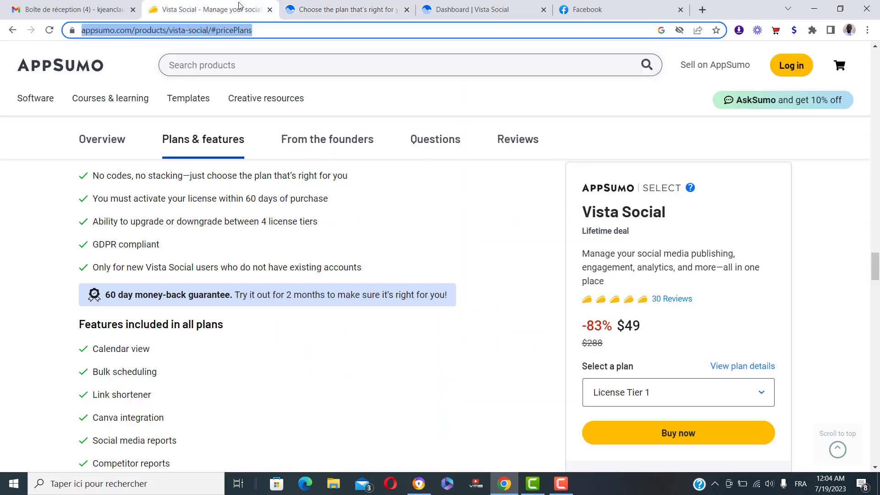
{"action": "scroll", "coordinate": [420, 224], "scroll_direction": "up", "scroll_amount": 2}
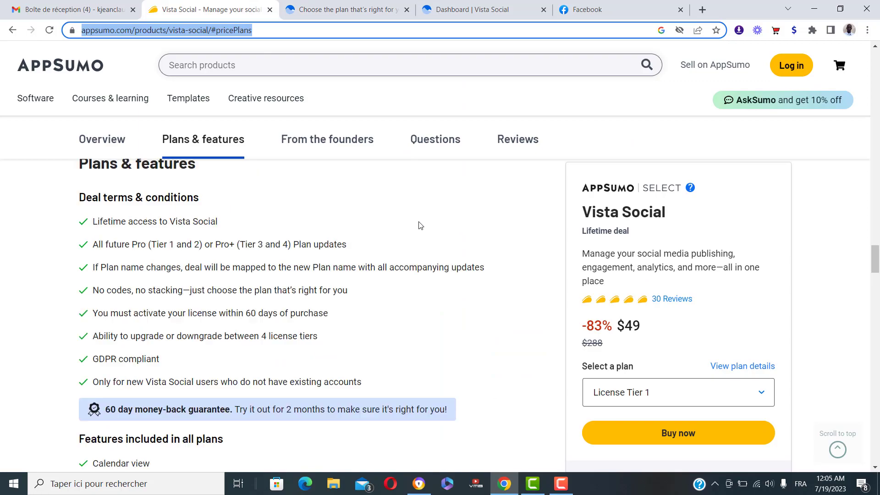
{"action": "scroll", "coordinate": [420, 225], "scroll_direction": "up", "scroll_amount": 20}
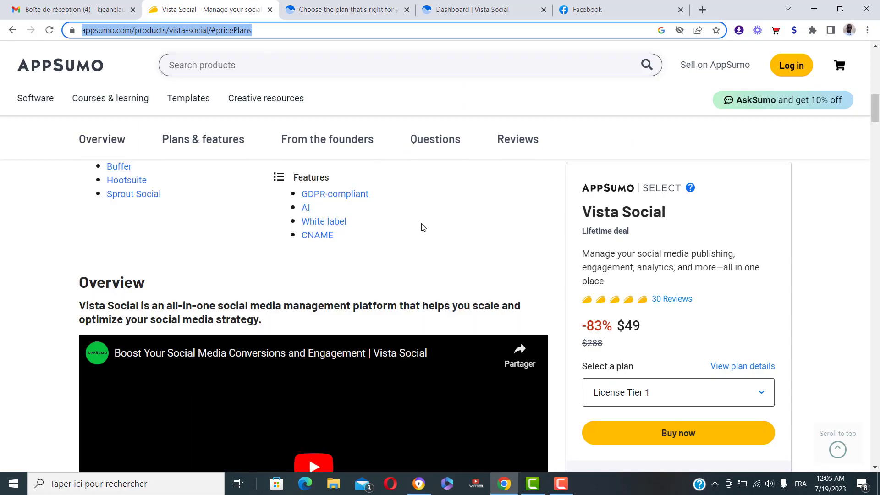
{"action": "scroll", "coordinate": [423, 229], "scroll_direction": "up", "scroll_amount": 10}
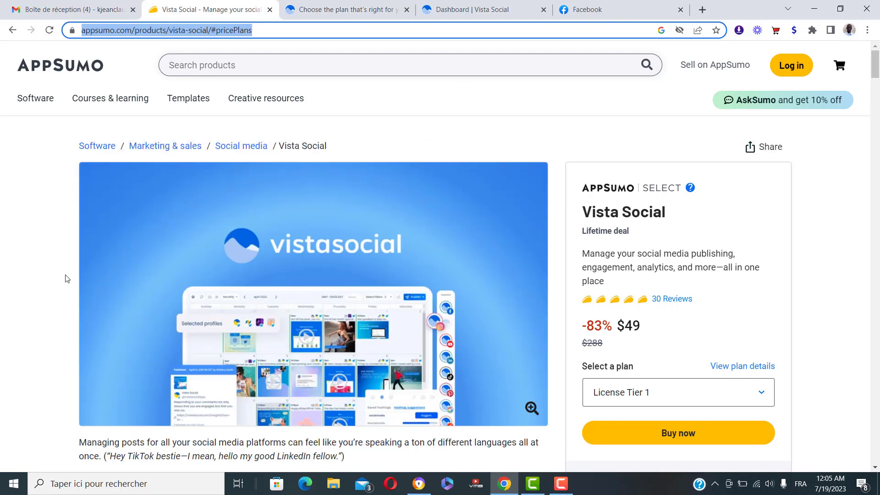
{"action": "left_click", "coordinate": [45, 250]}
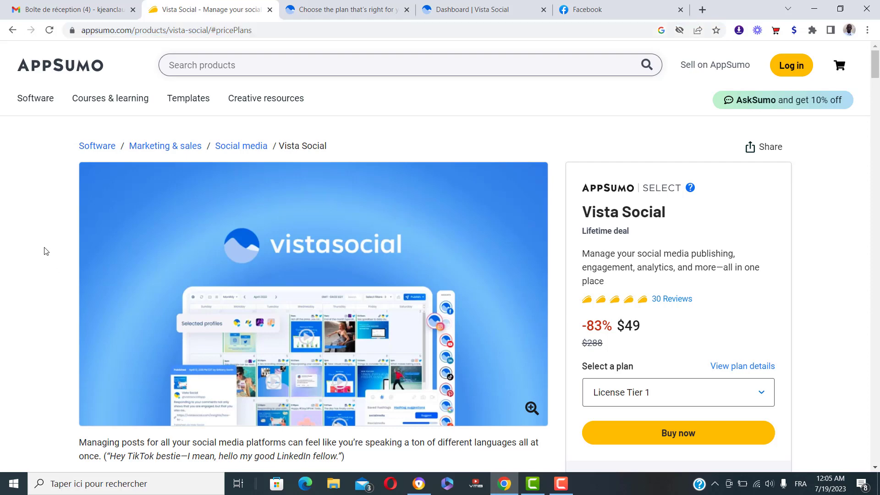